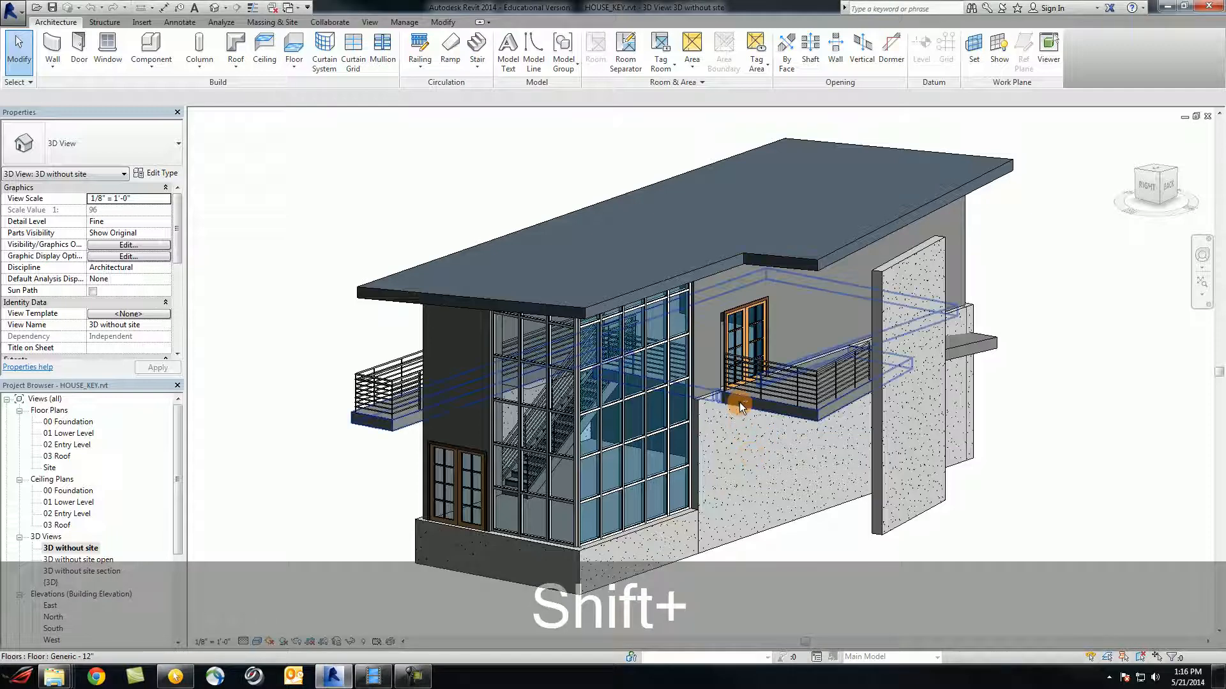
Orbit the 3D house model to inspect its glazed corner, side walls and back
middle_click_drag(734, 431, 727, 477, "shift")
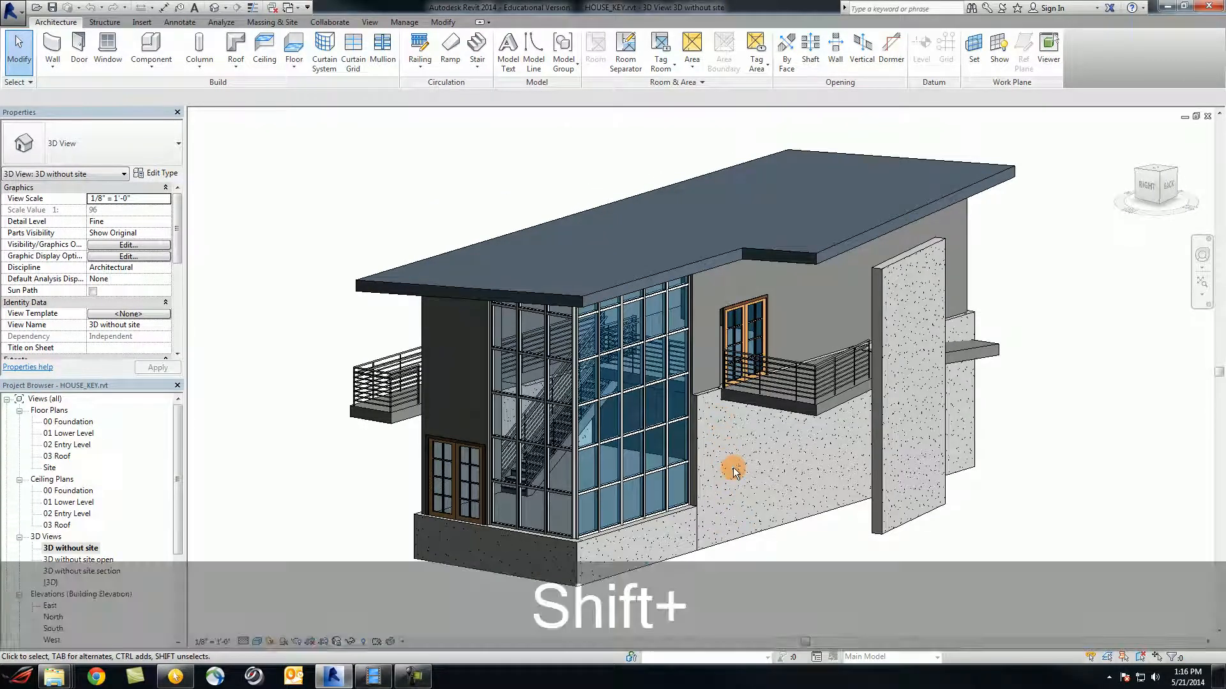
middle_click_drag(733, 466, 777, 457, "shift")
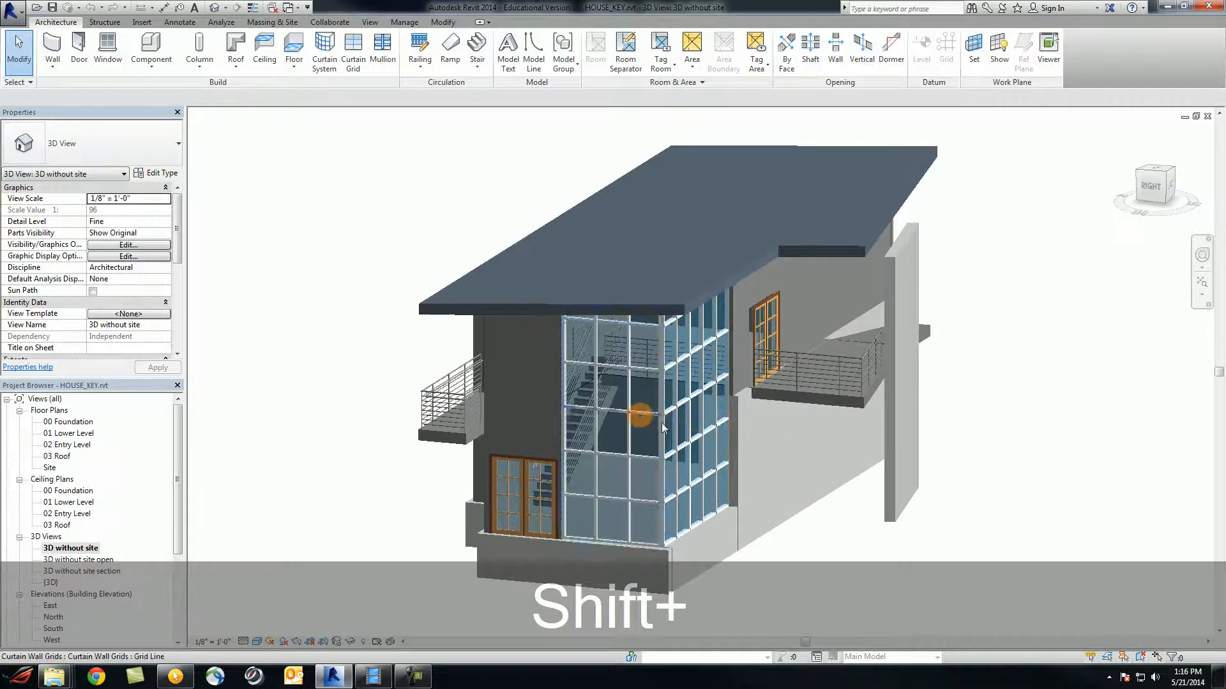
middle_click_drag(663, 428, 913, 497, "shift")
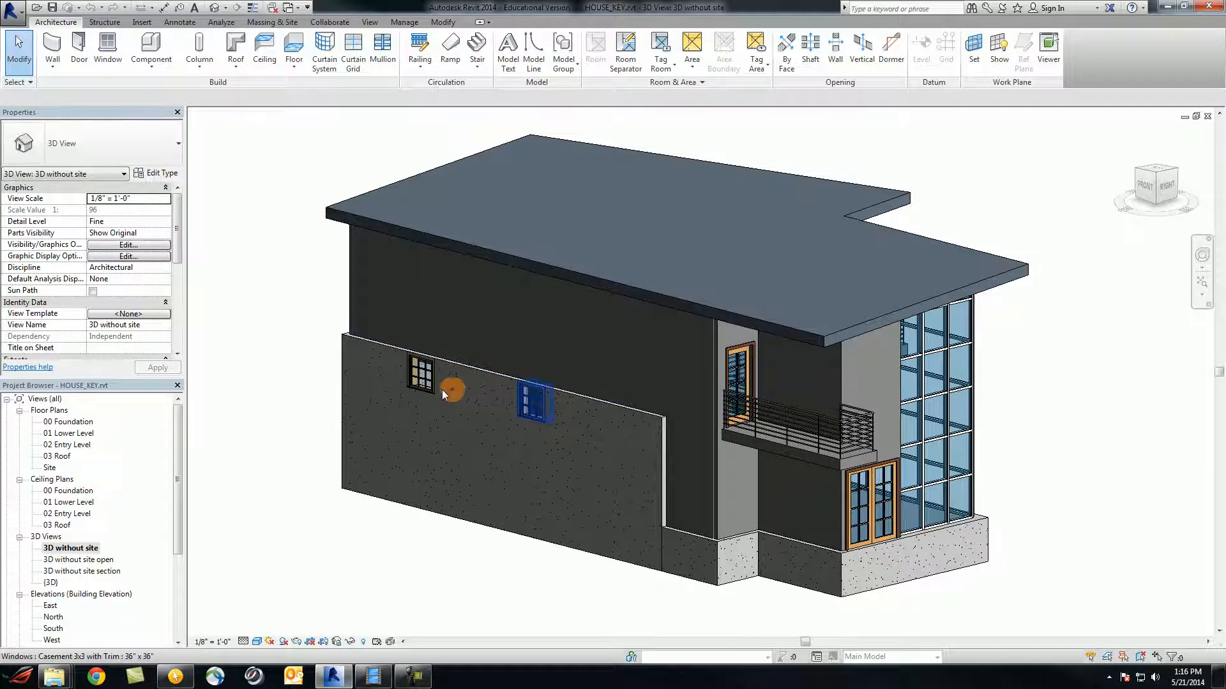
middle_click_drag(890, 507, 757, 452, "shift")
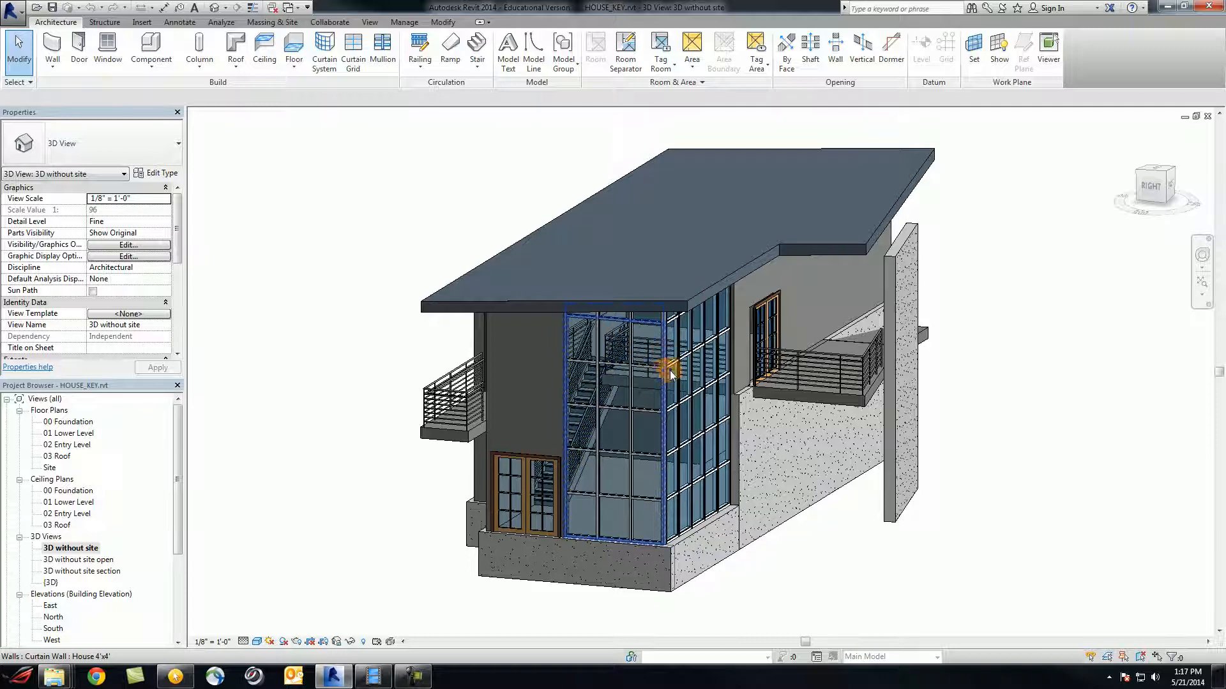
mouse_move(766, 511)
middle_mouse_down("shift")
mouse_move(791, 520)
mouse_move(756, 501)
middle_mouse_up("shift")
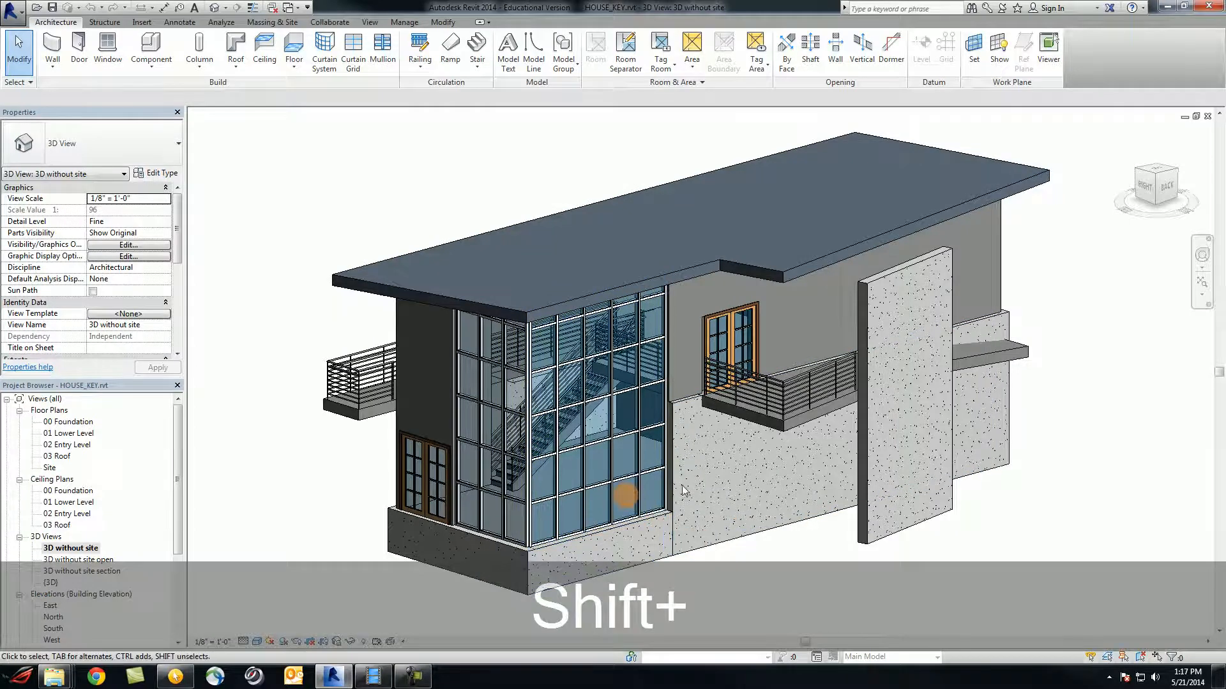
middle_click_drag(1015, 478, 964, 485, "shift")
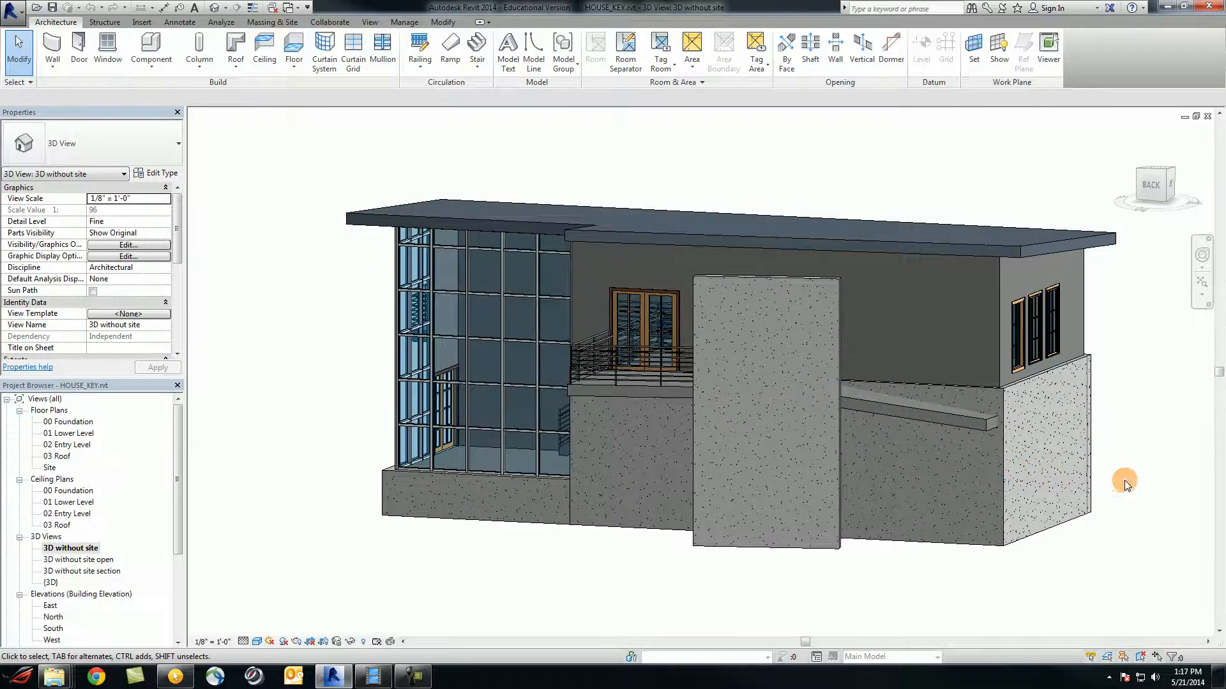
middle_click_drag(1124, 485, 332, 409, "shift")
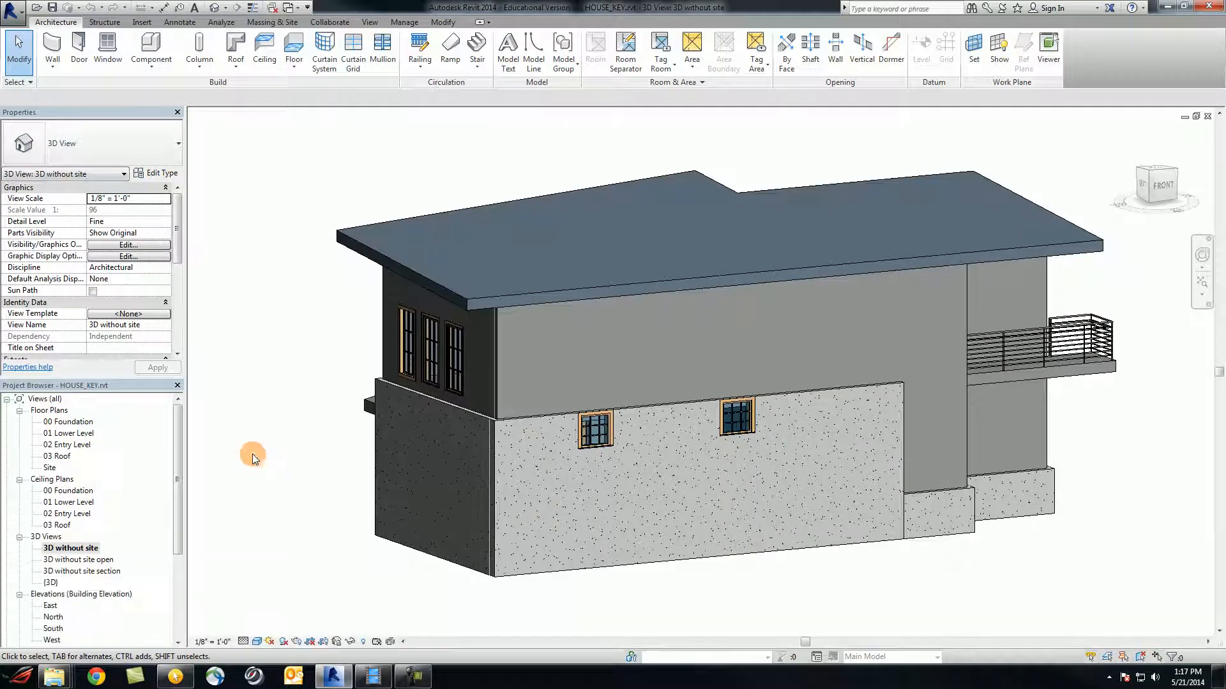
Review the 01 Lower Level, 02 Entry Level and 03 Roof floor plans
double_click(70, 433)
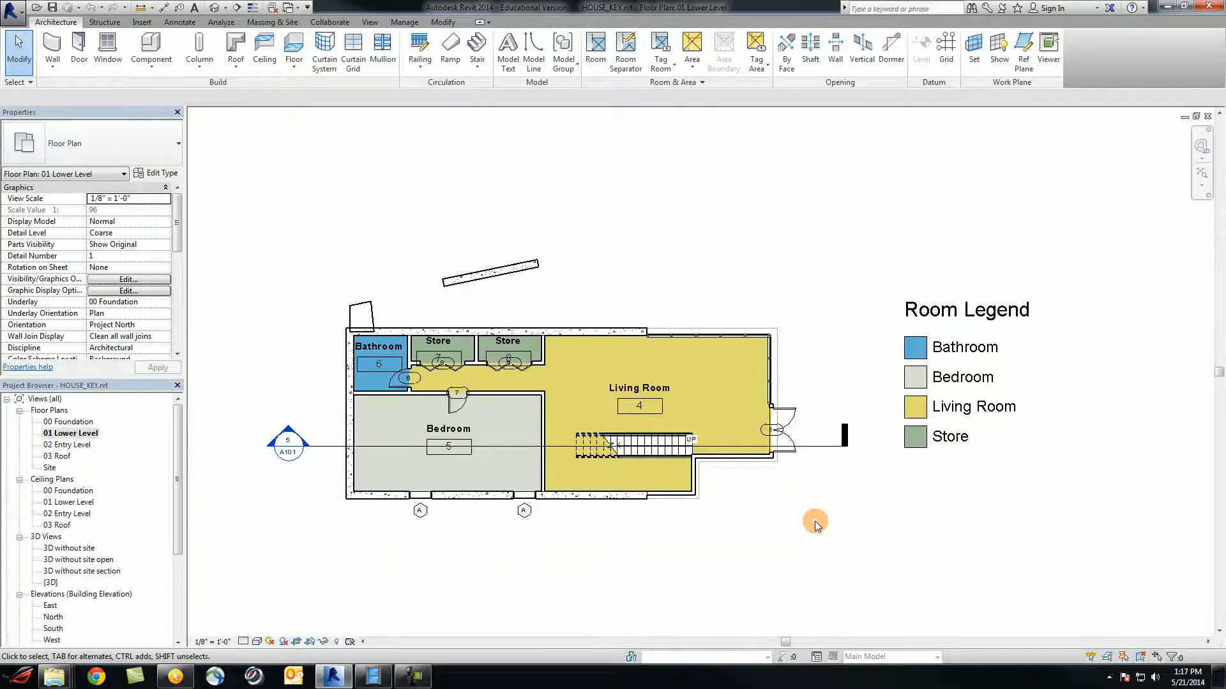
scroll(814, 525, "up", 2)
middle_click_drag(772, 511, 851, 517)
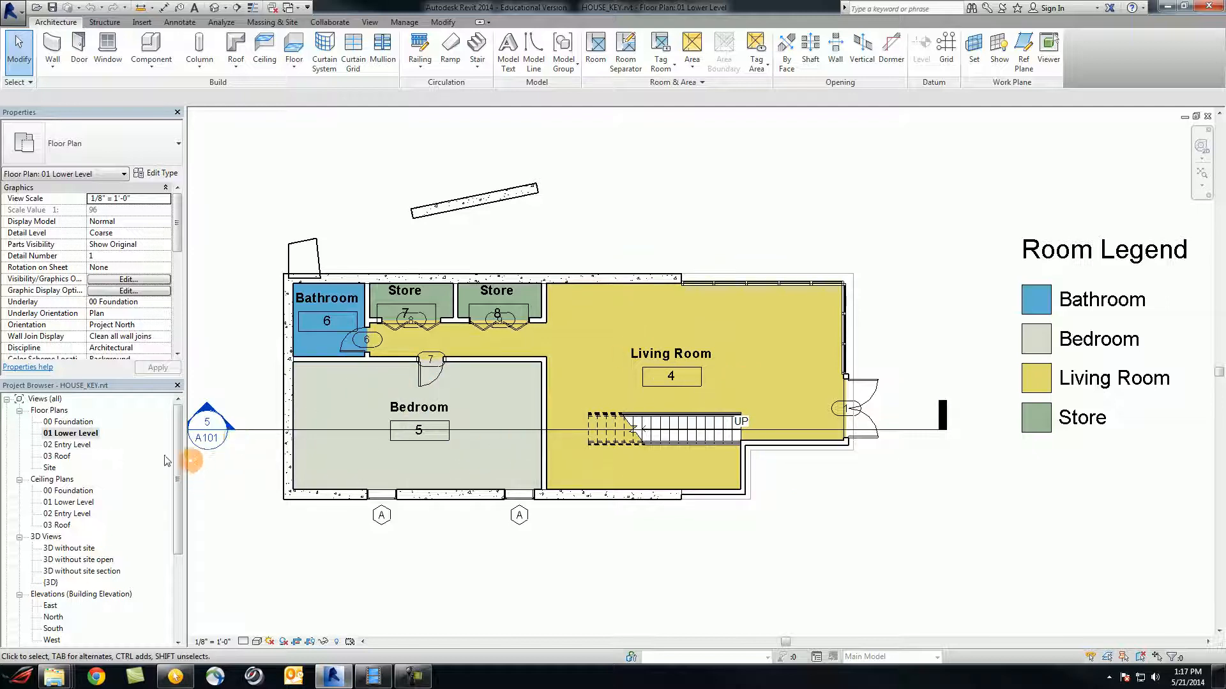
double_click(72, 445)
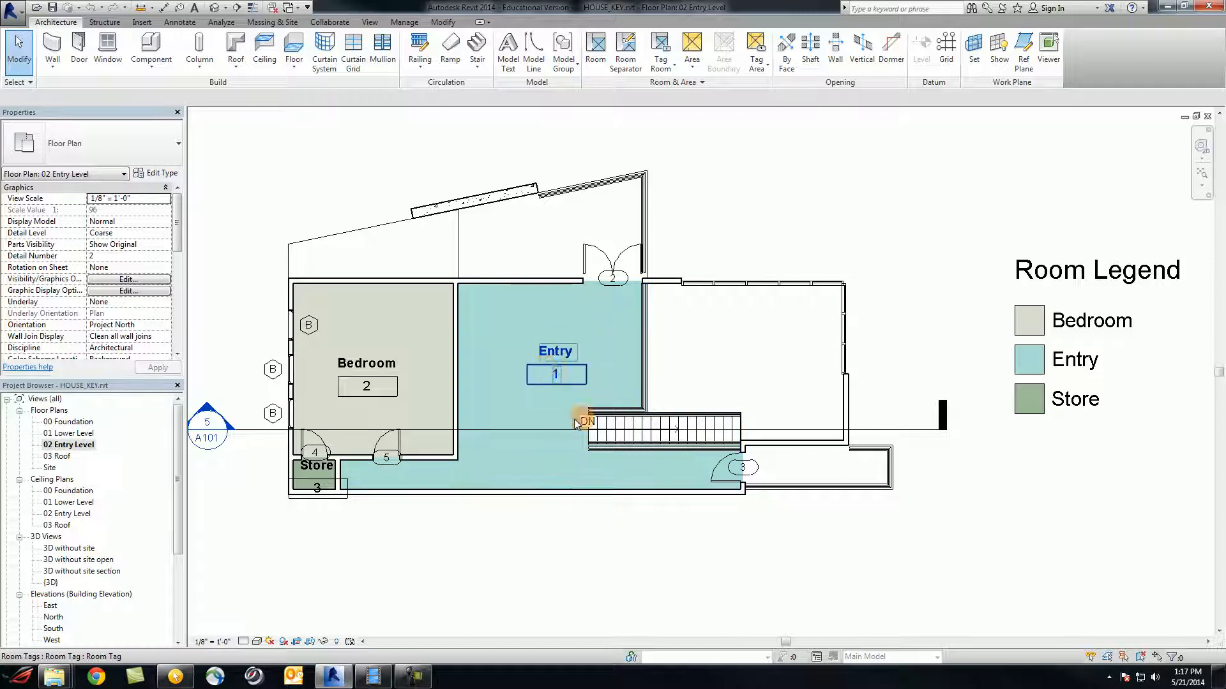
double_click(62, 456)
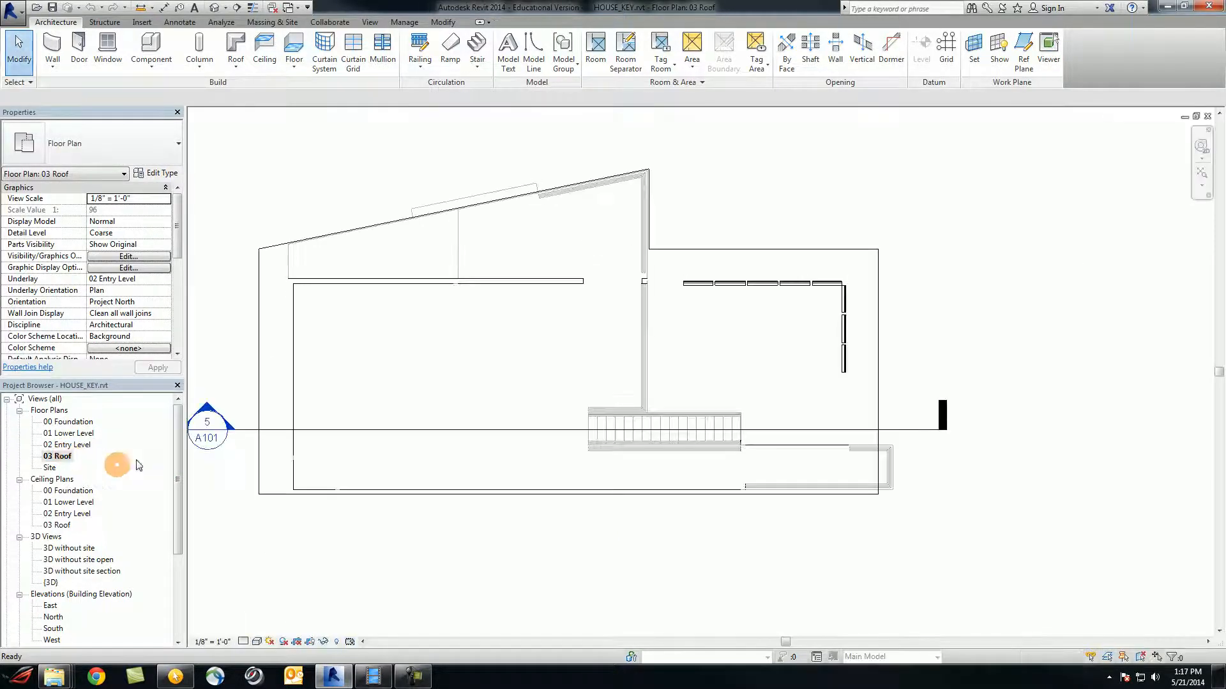
left_click_drag(175, 473, 174, 504)
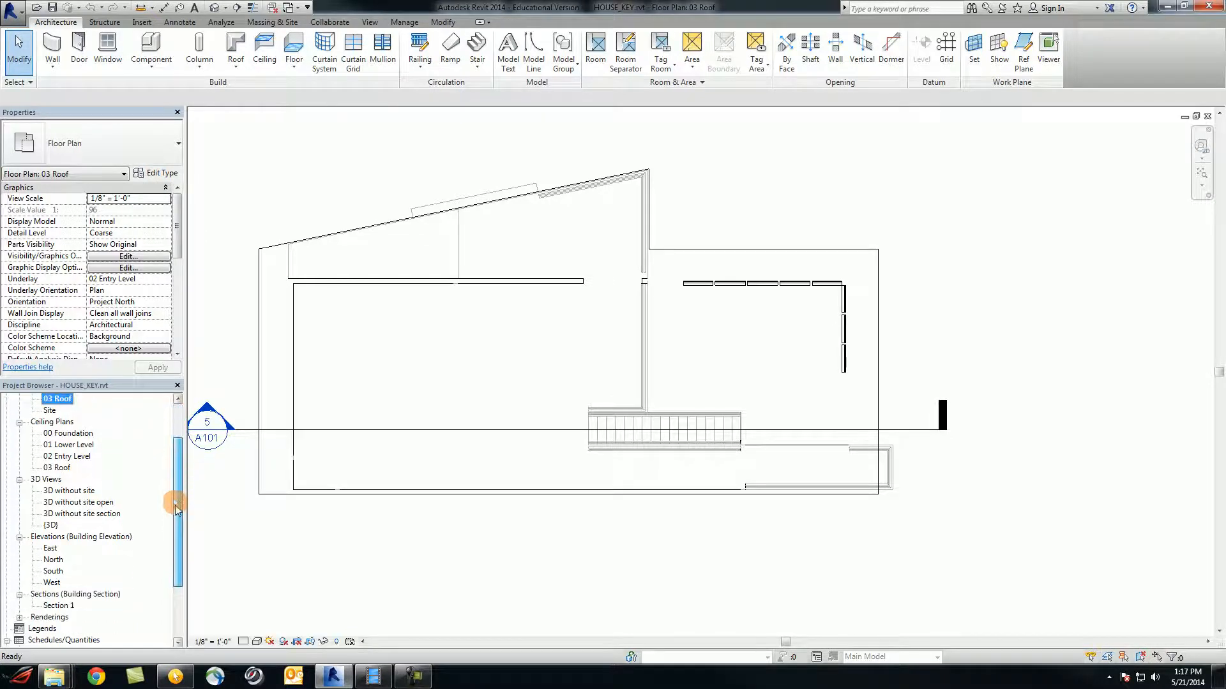
Review the East, North and South elevations, then open the Door Schedule
double_click(50, 549)
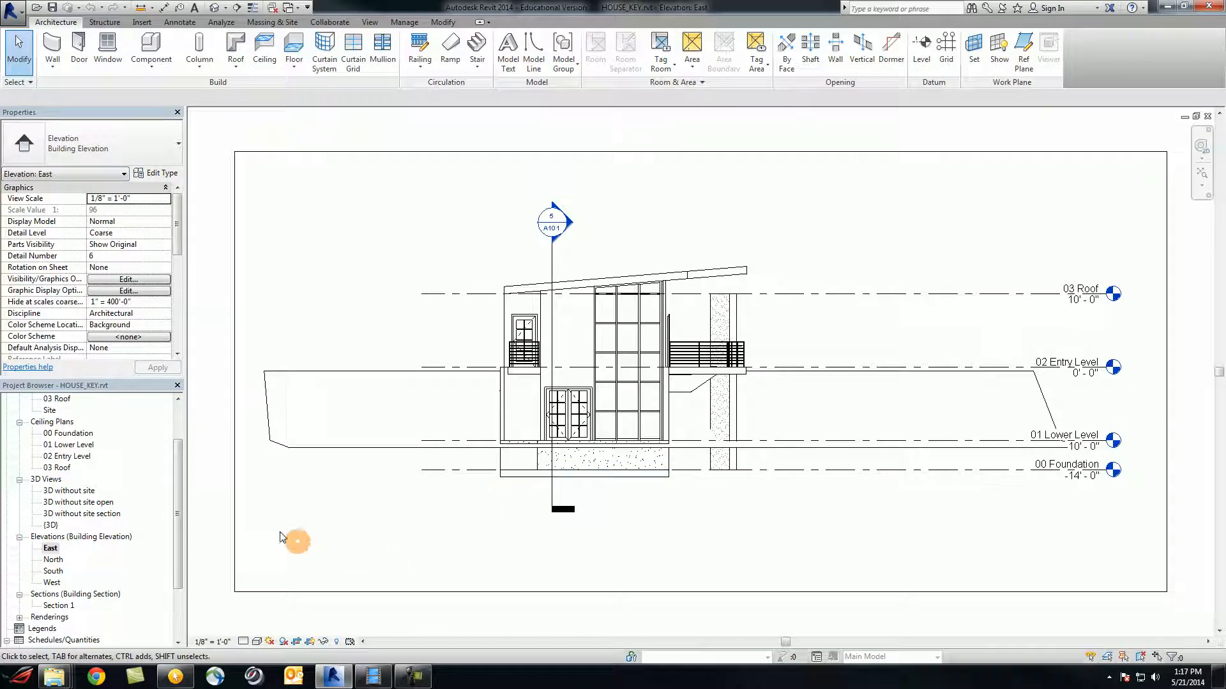
double_click(51, 560)
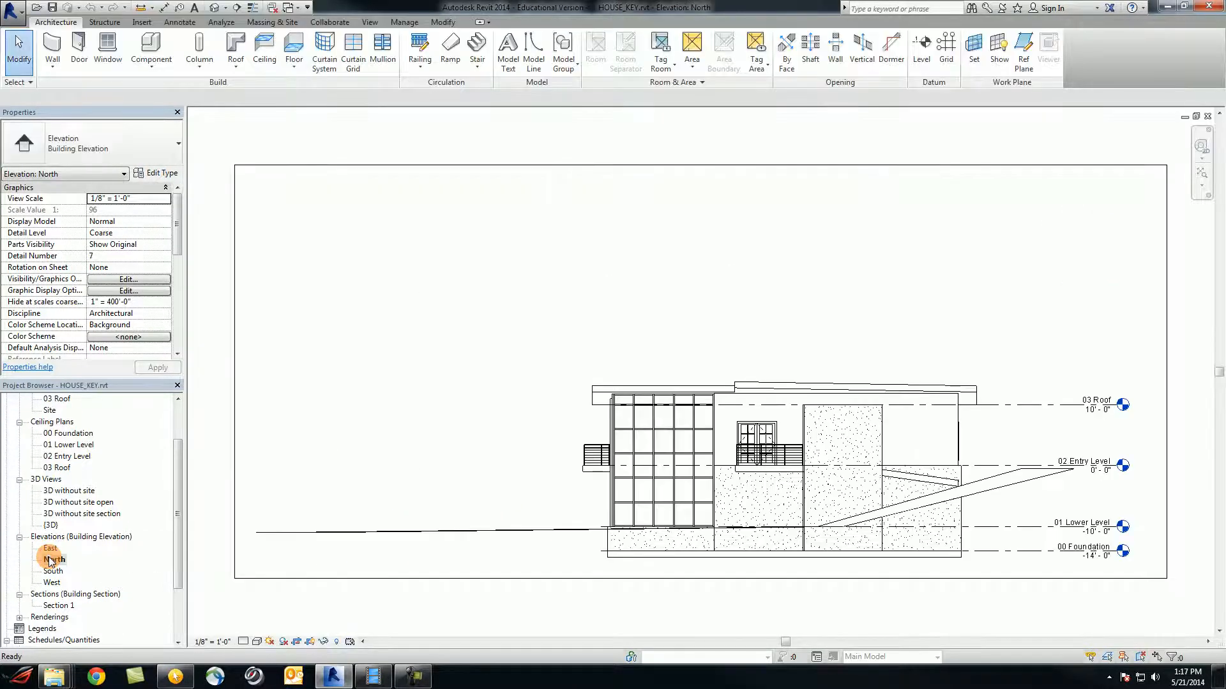
left_click(59, 572)
double_click(62, 575)
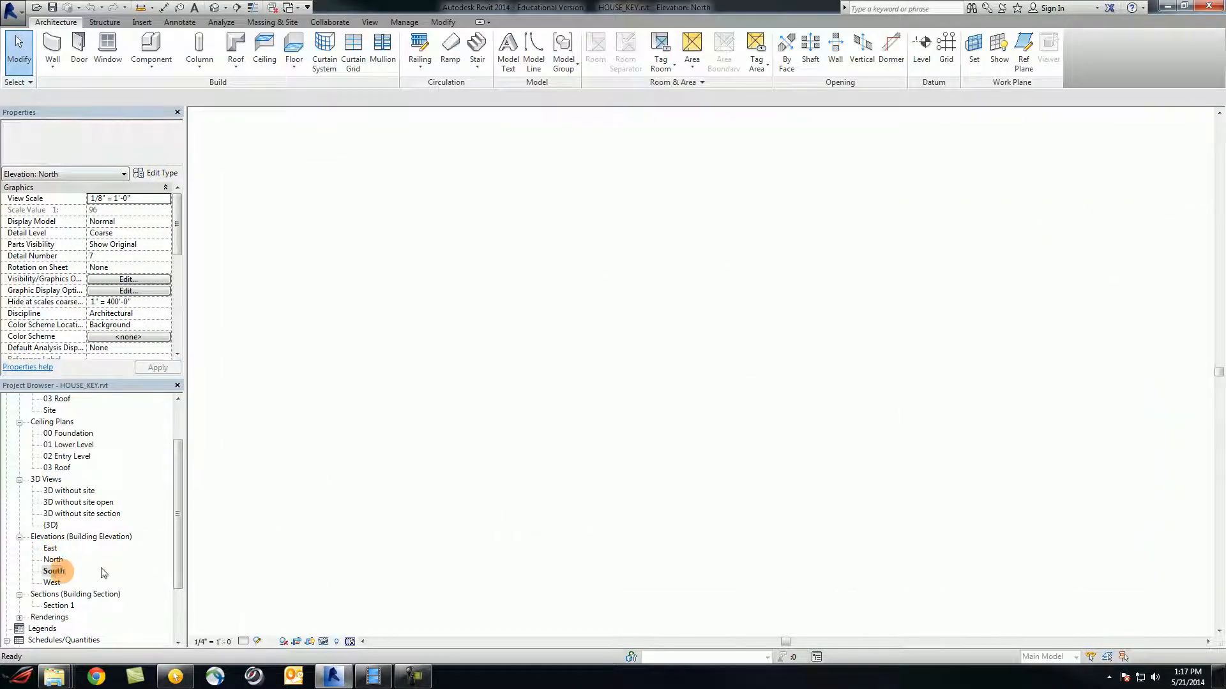
left_click_drag(170, 550, 178, 614)
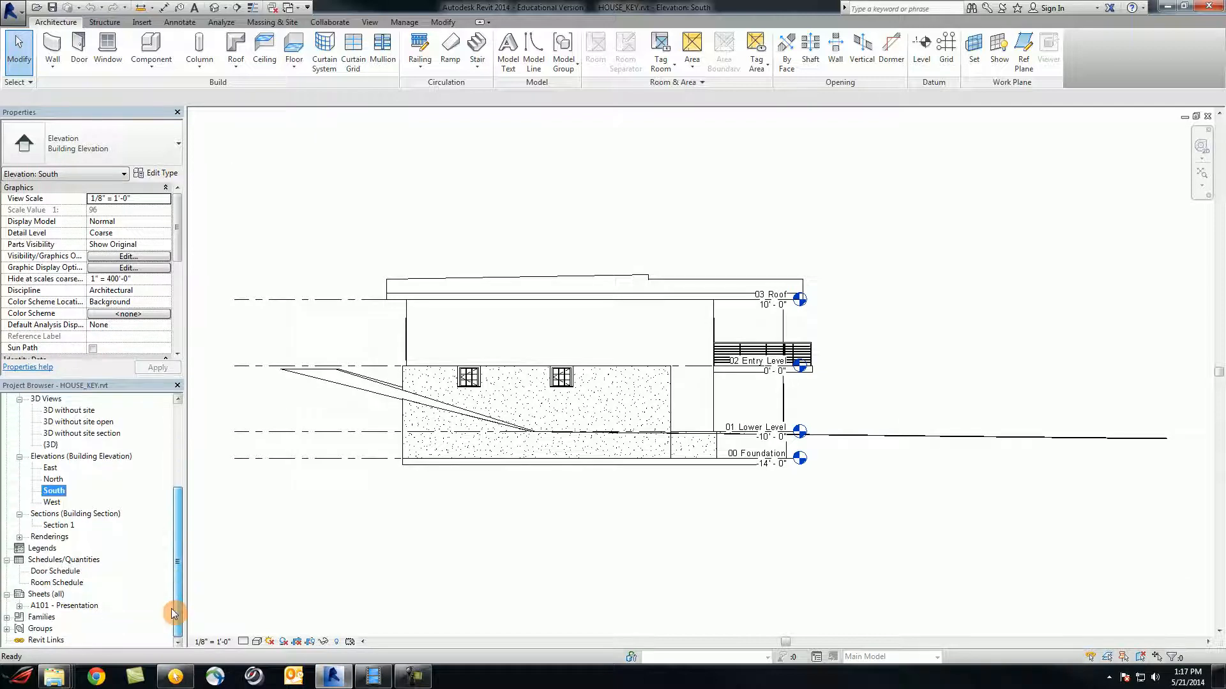
left_click(50, 537)
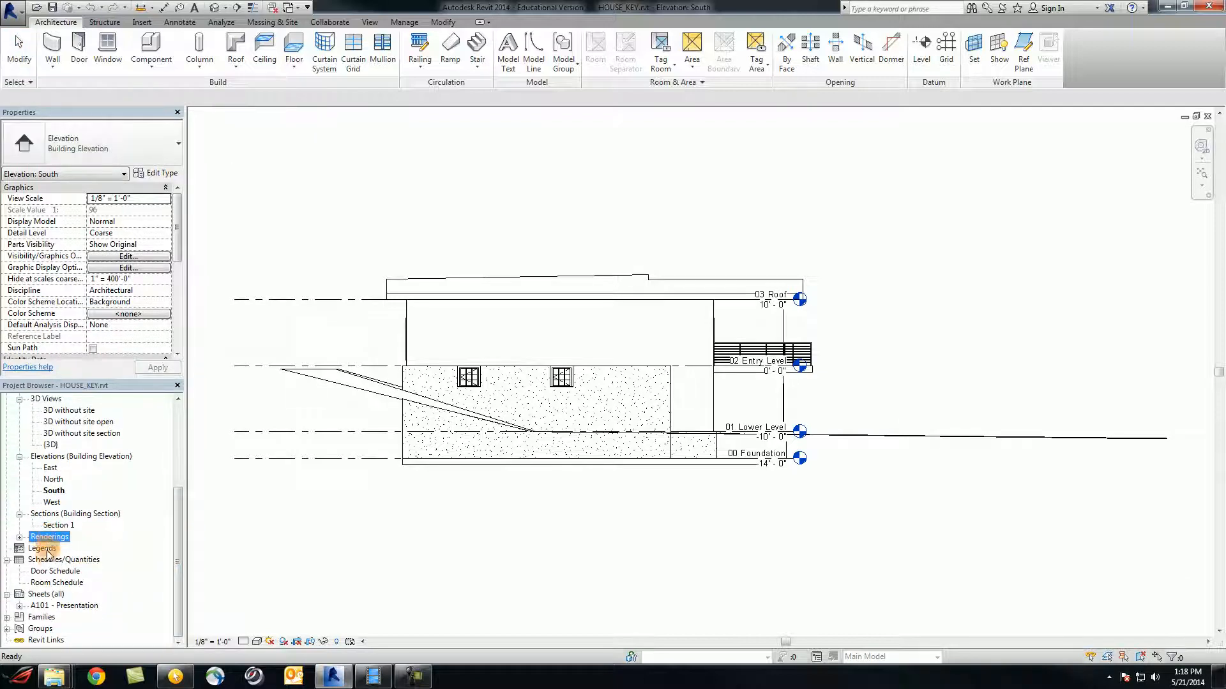
double_click(55, 572)
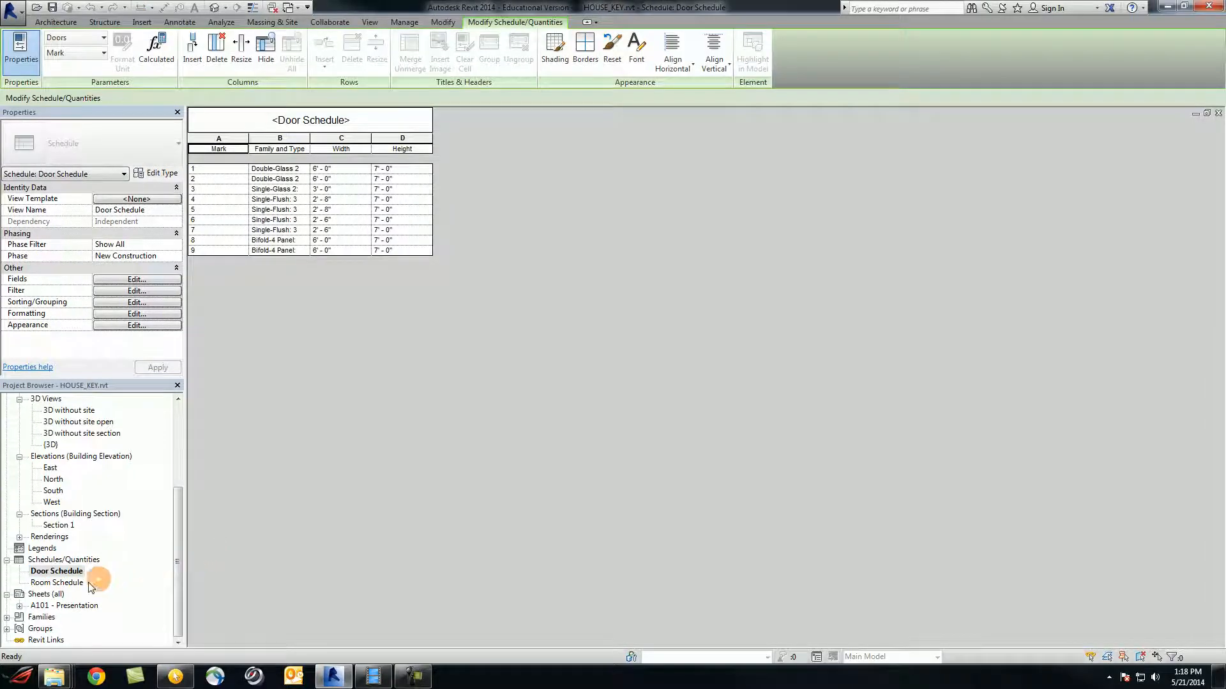
Check the Room Schedule, open the A101 - Presentation sheet, and bring the tutorial folder into view
double_click(61, 584)
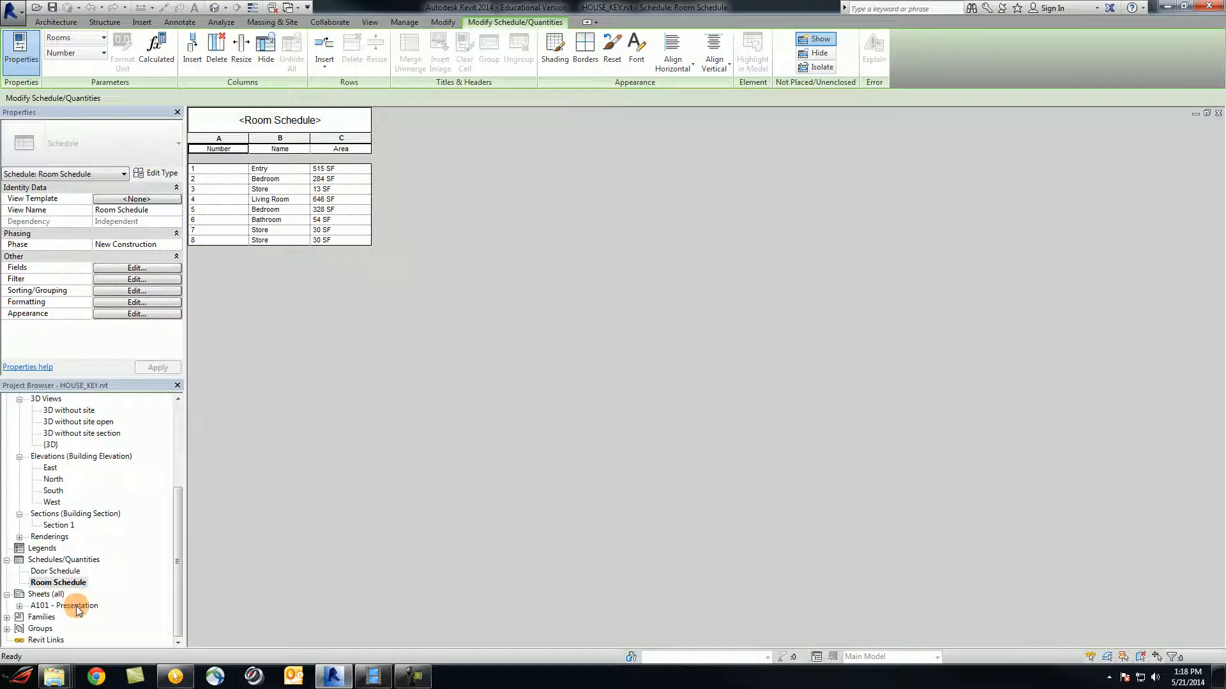
double_click(76, 607)
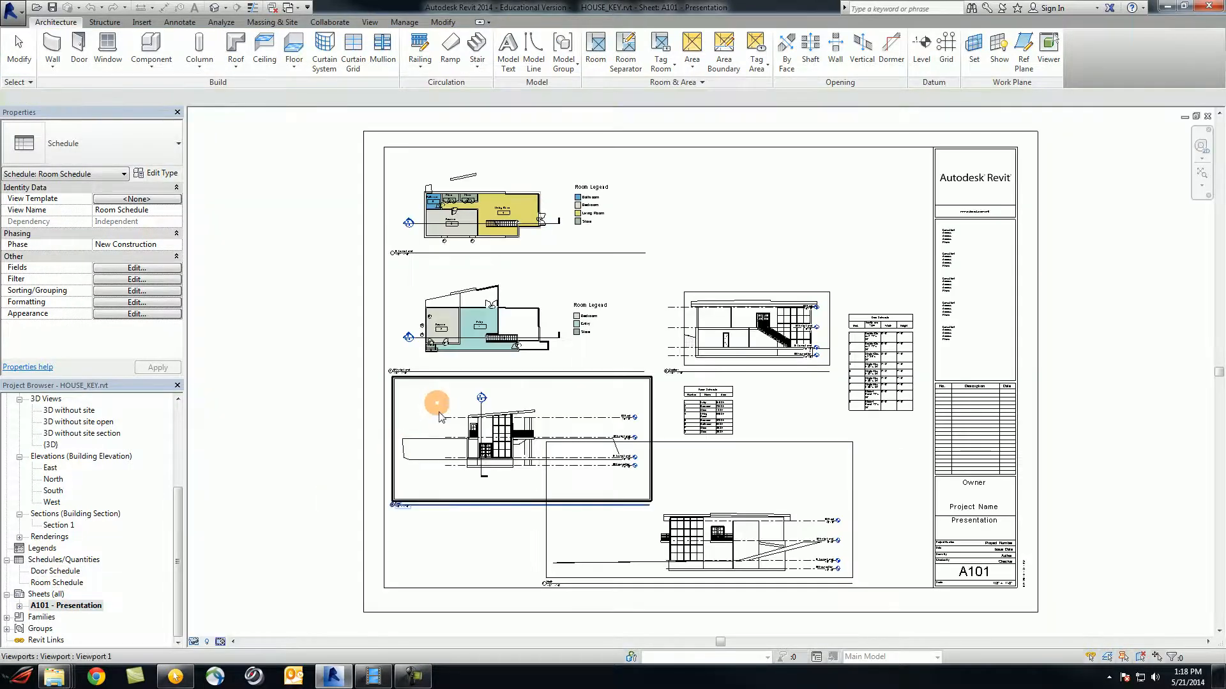
left_click(333, 421)
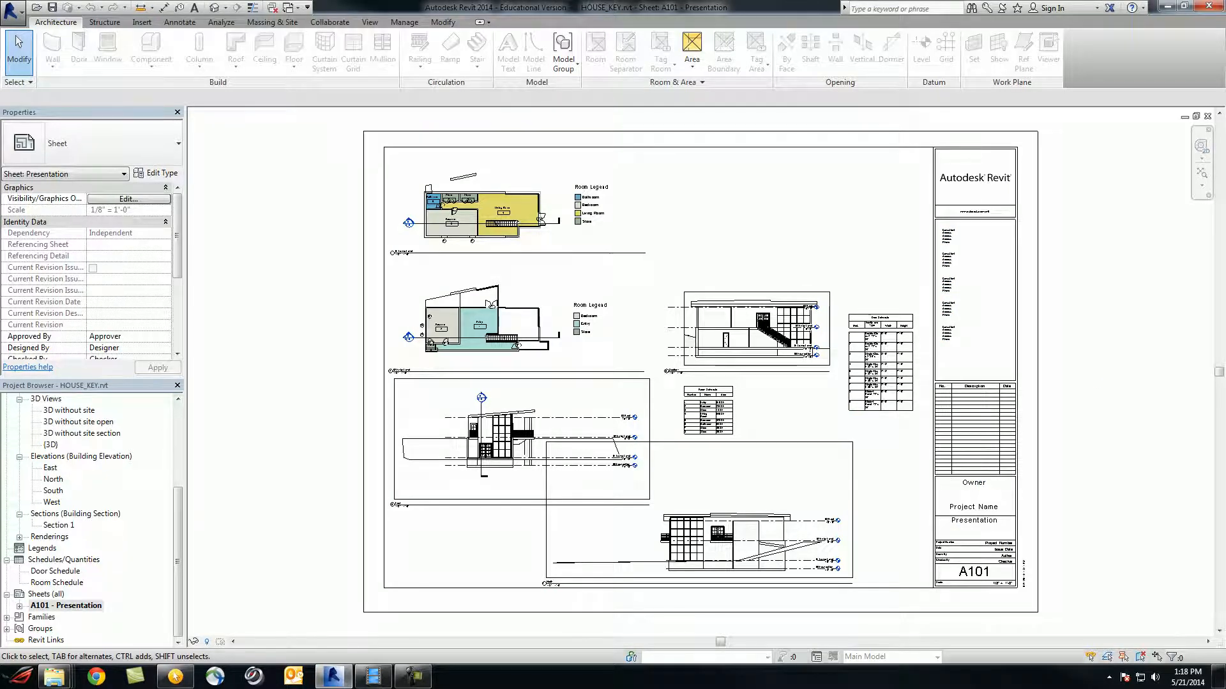
left_click_drag(1225, 42, 739, 60)
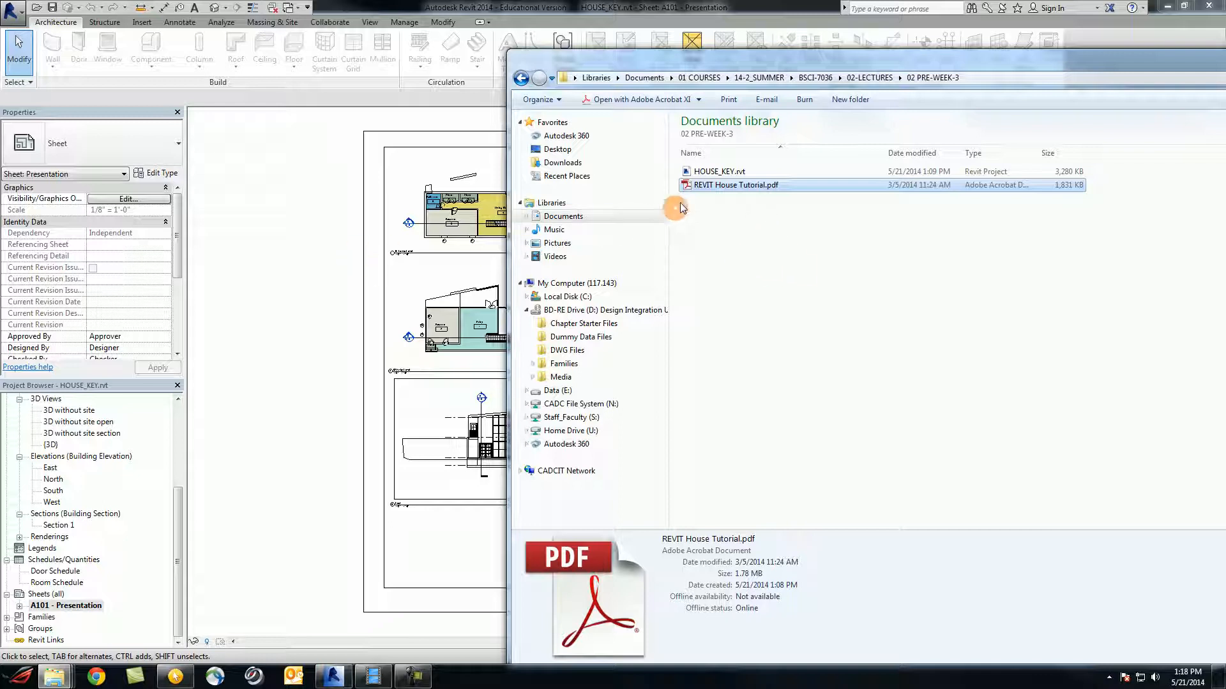
Open REVIT House Tutorial.pdf and read to page 5's Project Browser and Drawing Area descriptions
double_click(709, 187)
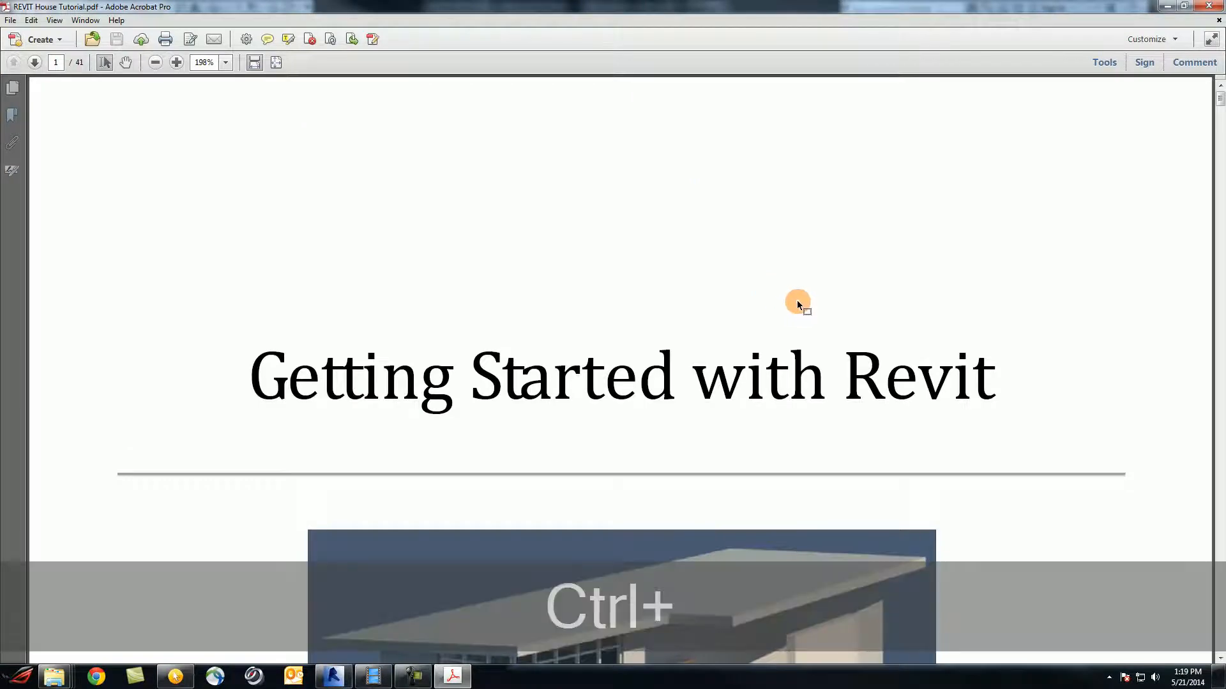
scroll(796, 300, "down", 3, "ctrl")
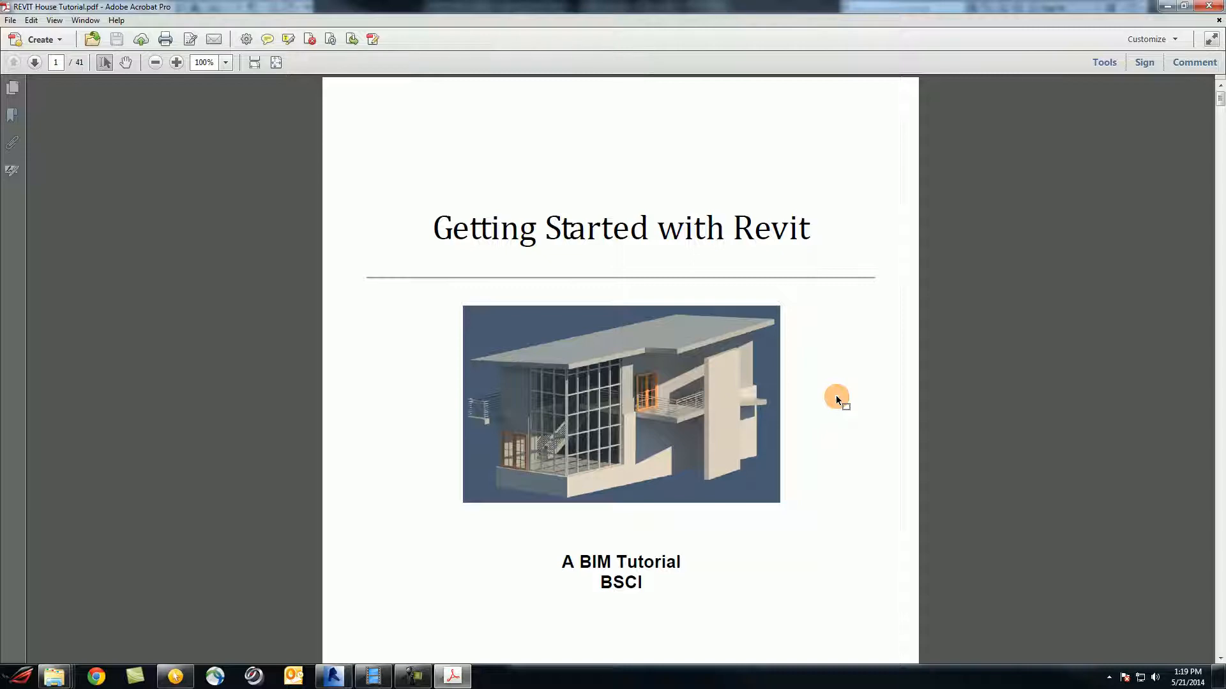
scroll(836, 396, "down", 3)
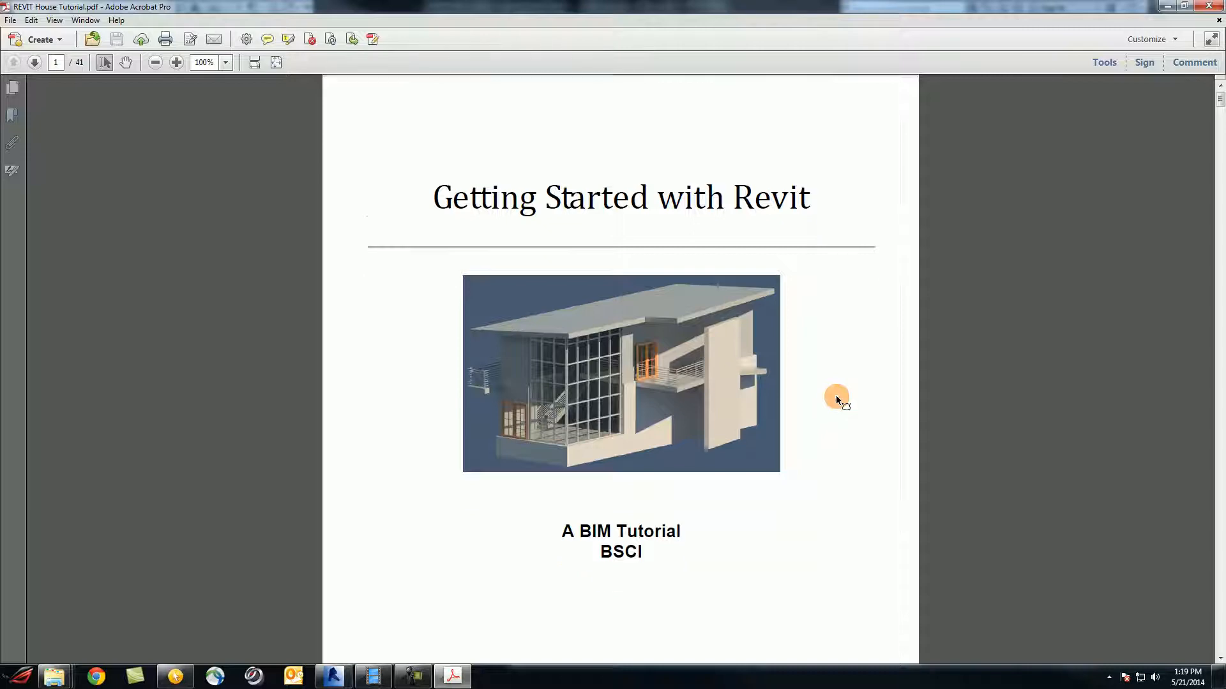
scroll(830, 392, "down", 15)
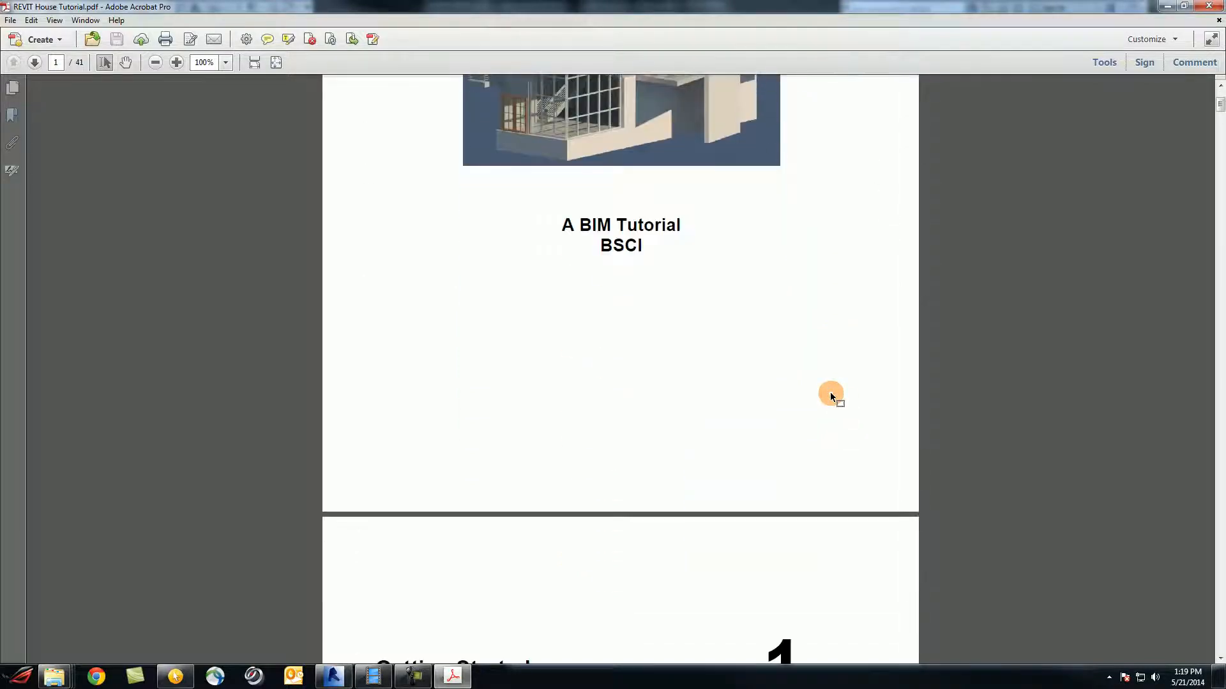
scroll(821, 411, "down", 5)
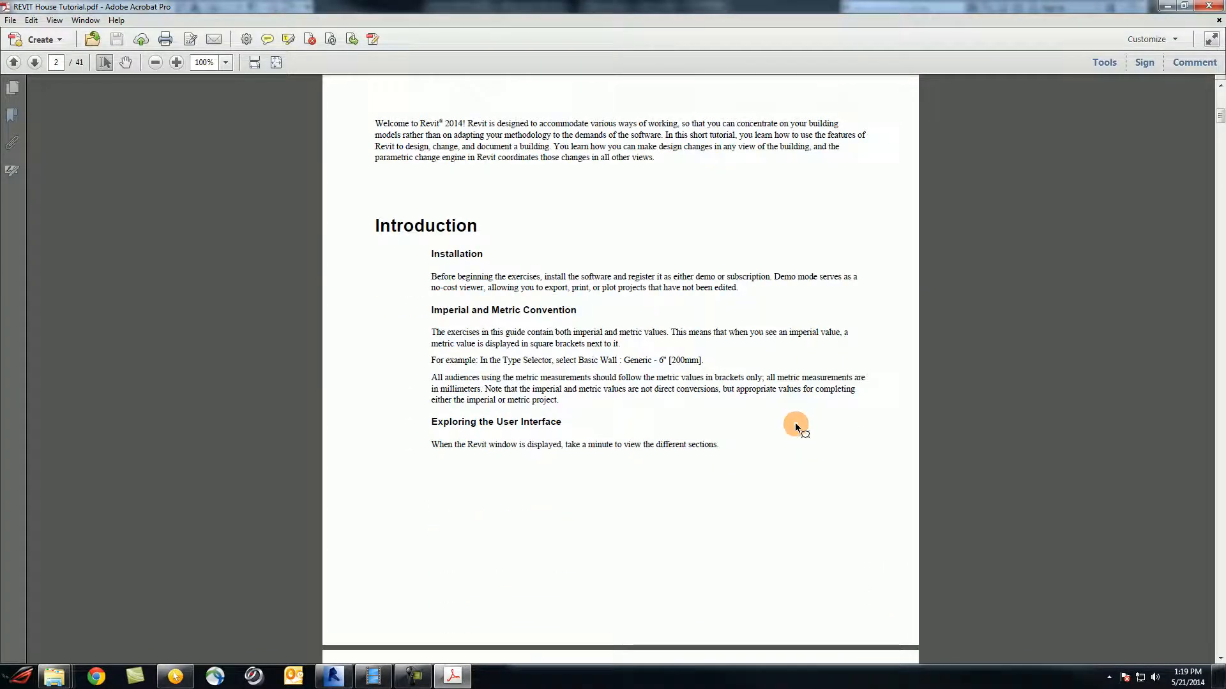
scroll(794, 423, "down", 2, "ctrl")
scroll(794, 423, "up", 2, "ctrl")
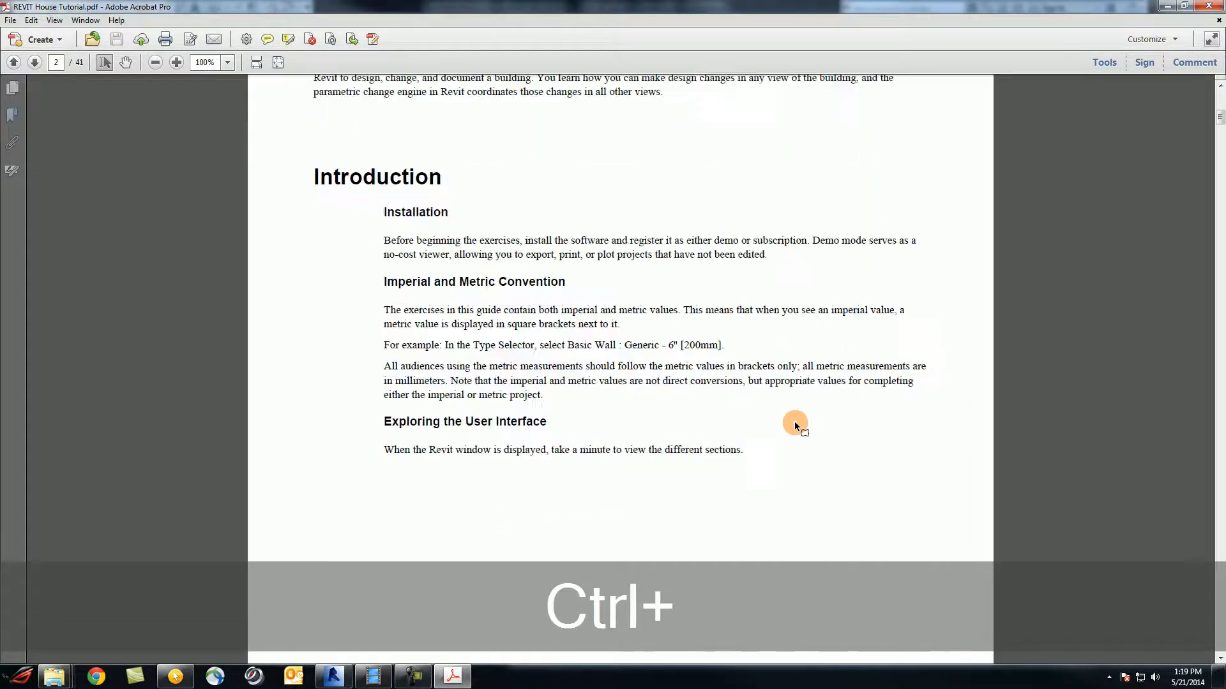
scroll(794, 422, "down", 5)
scroll(794, 421, "down", 3)
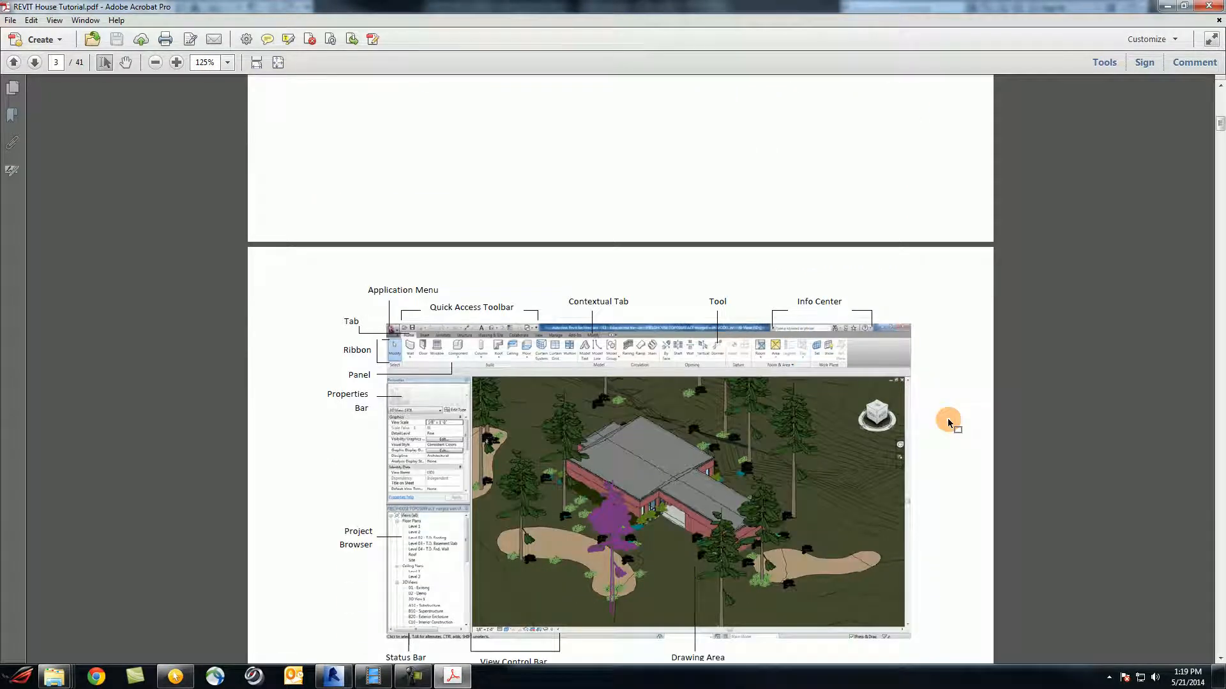
scroll(947, 422, "down", 3)
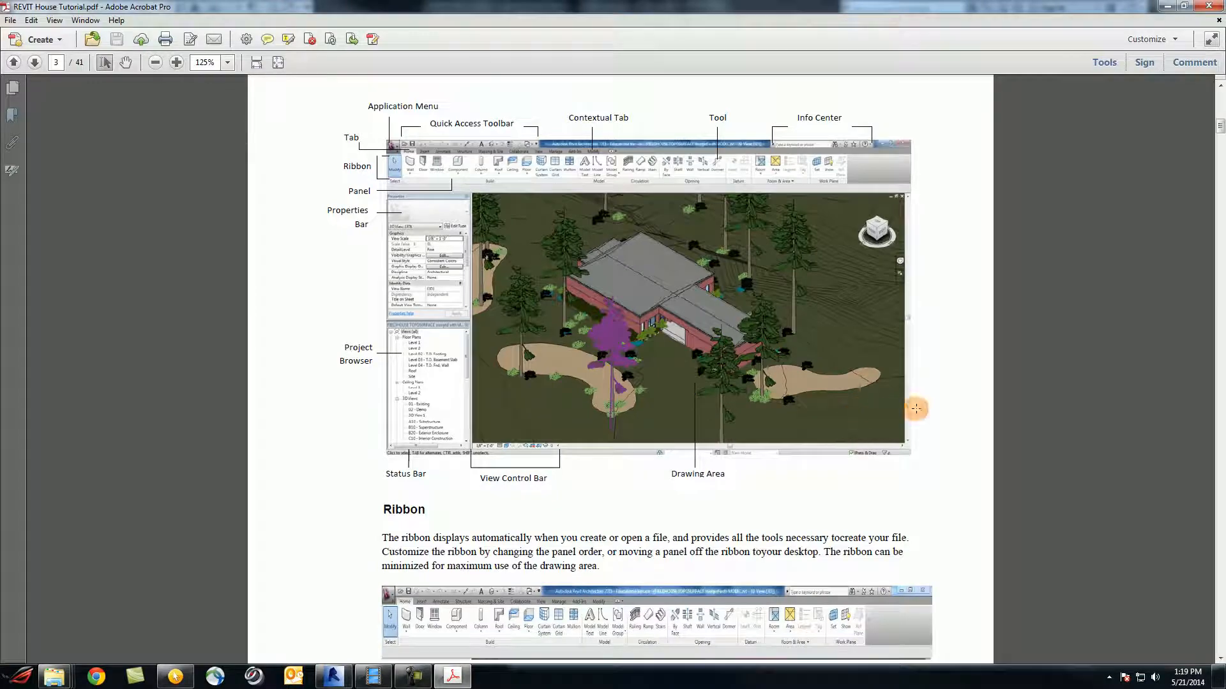
scroll(970, 403, "down", 3)
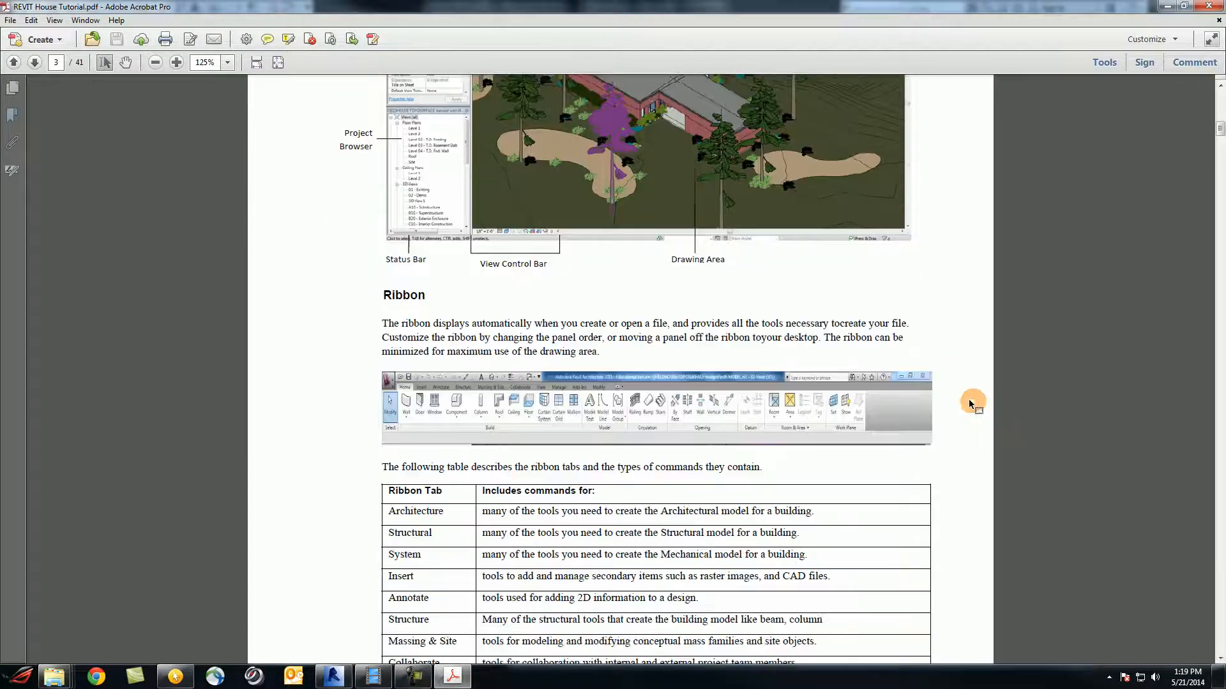
scroll(968, 399, "down", 10)
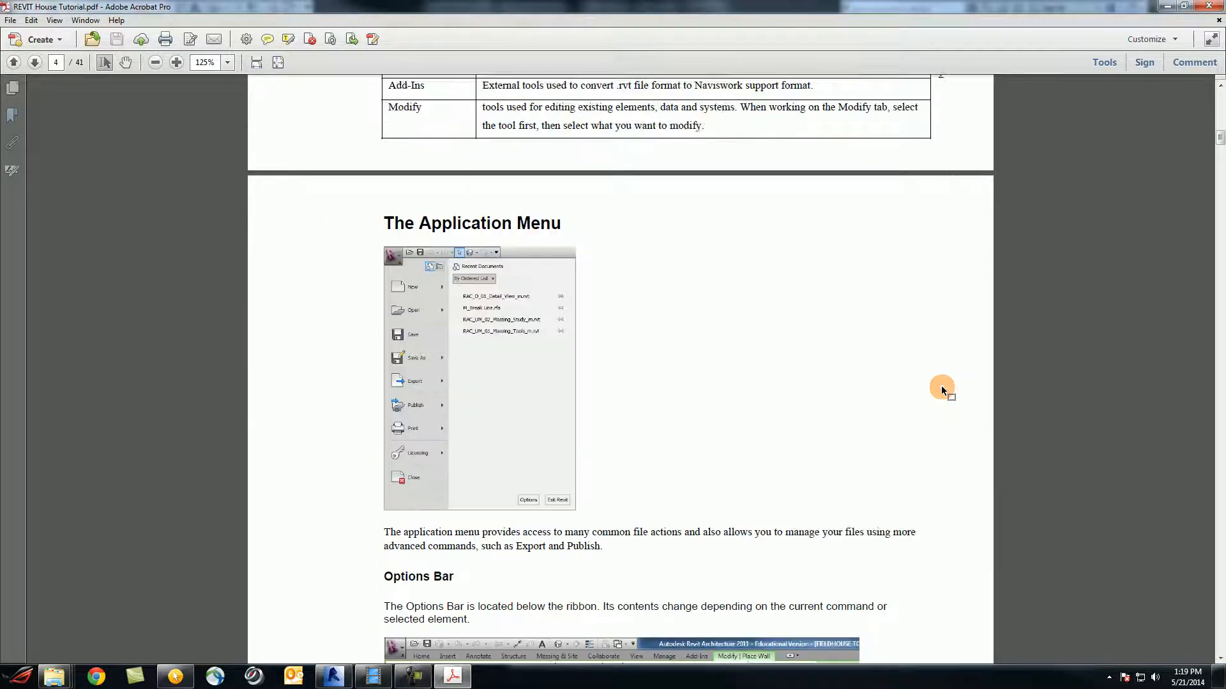
scroll(941, 387, "down", 19)
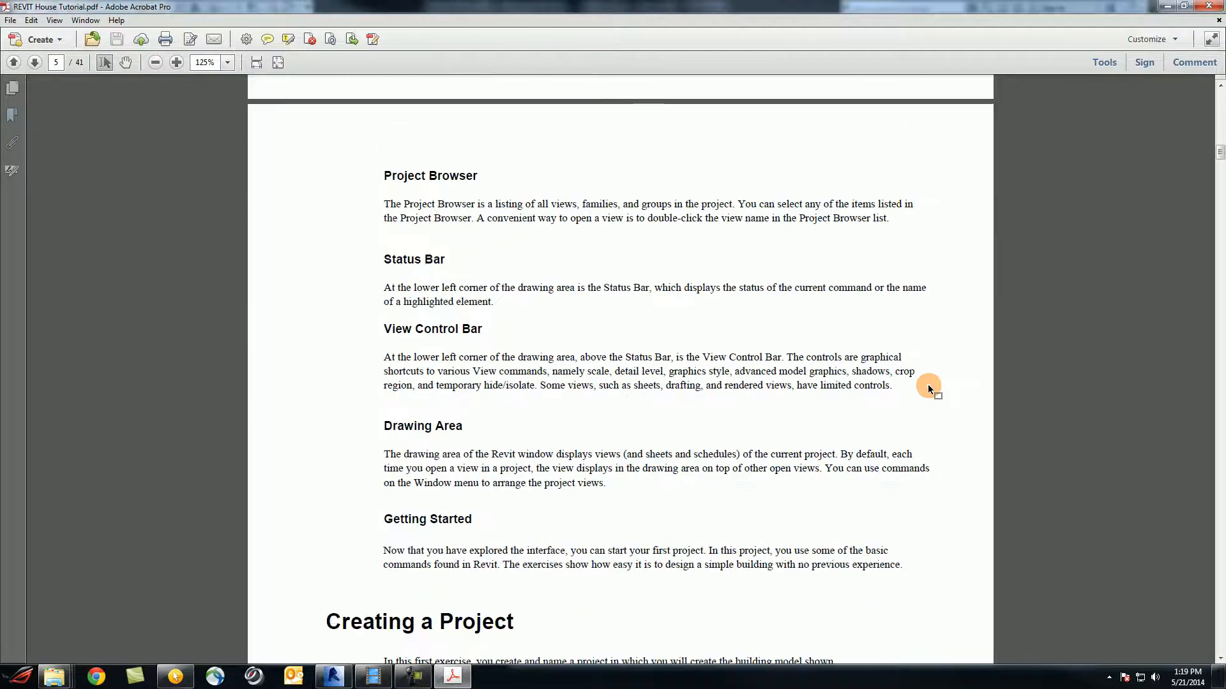
scroll(926, 385, "down", 6)
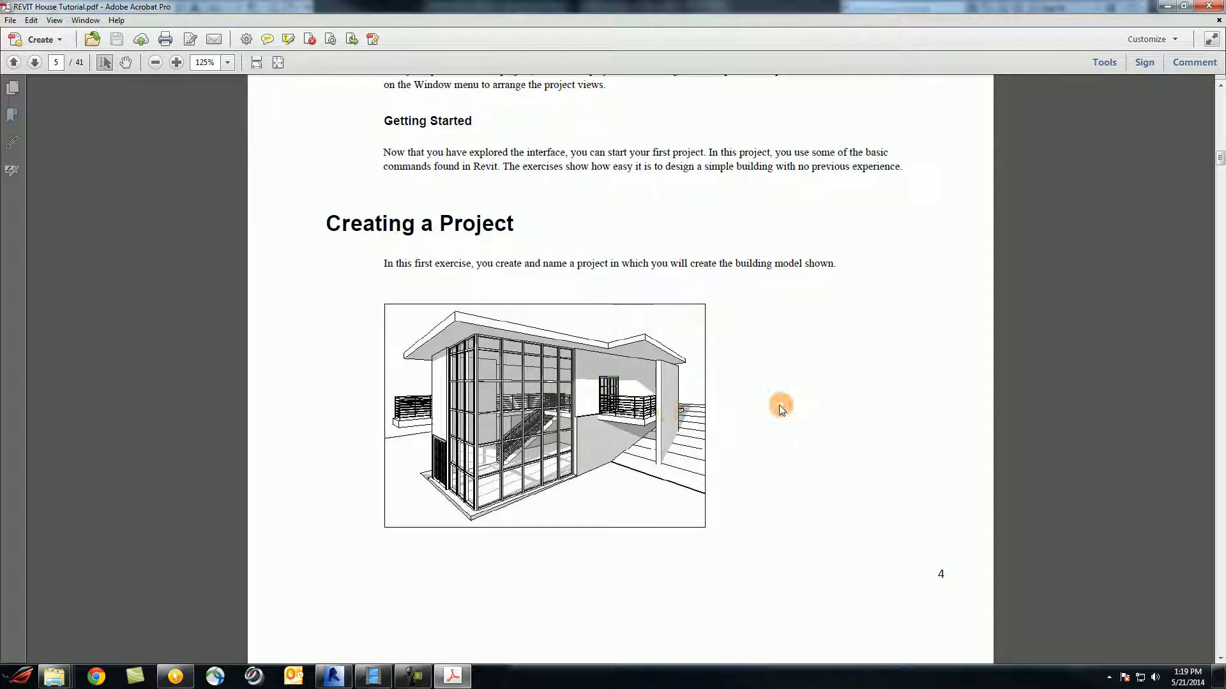
Reach page 6's 'Create a project' steps, then set Acrobat aside to return to Revit's A101 sheet
scroll(747, 409, "down", 5)
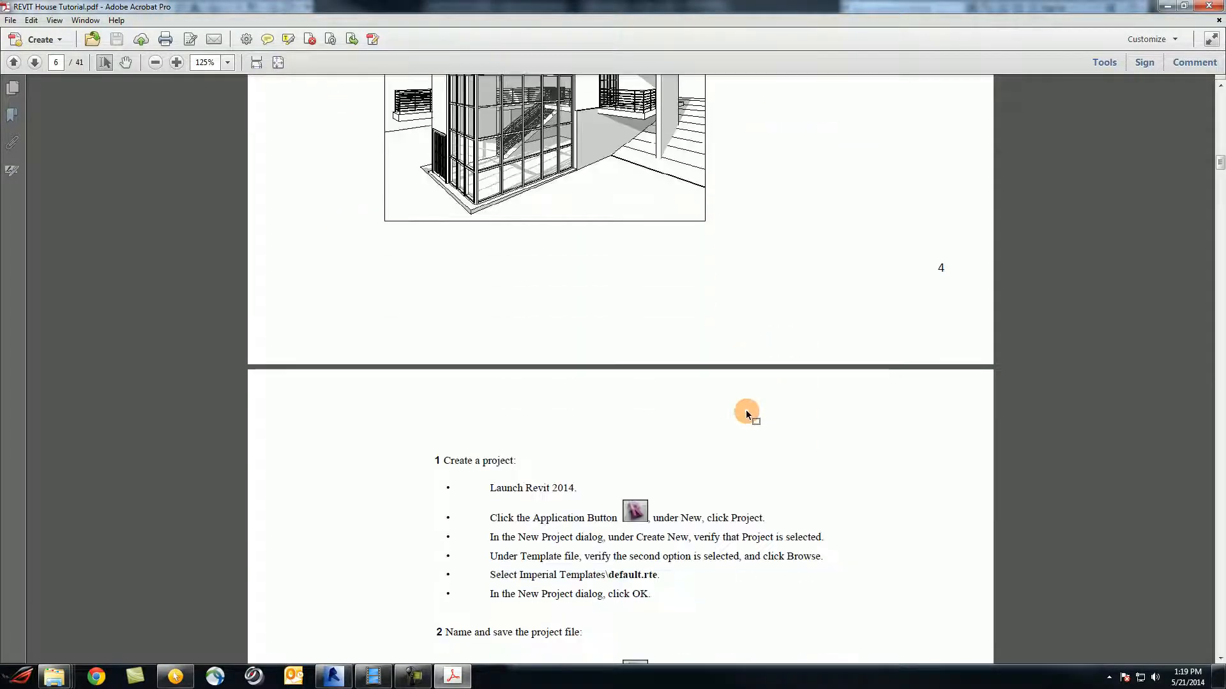
scroll(746, 410, "down", 3)
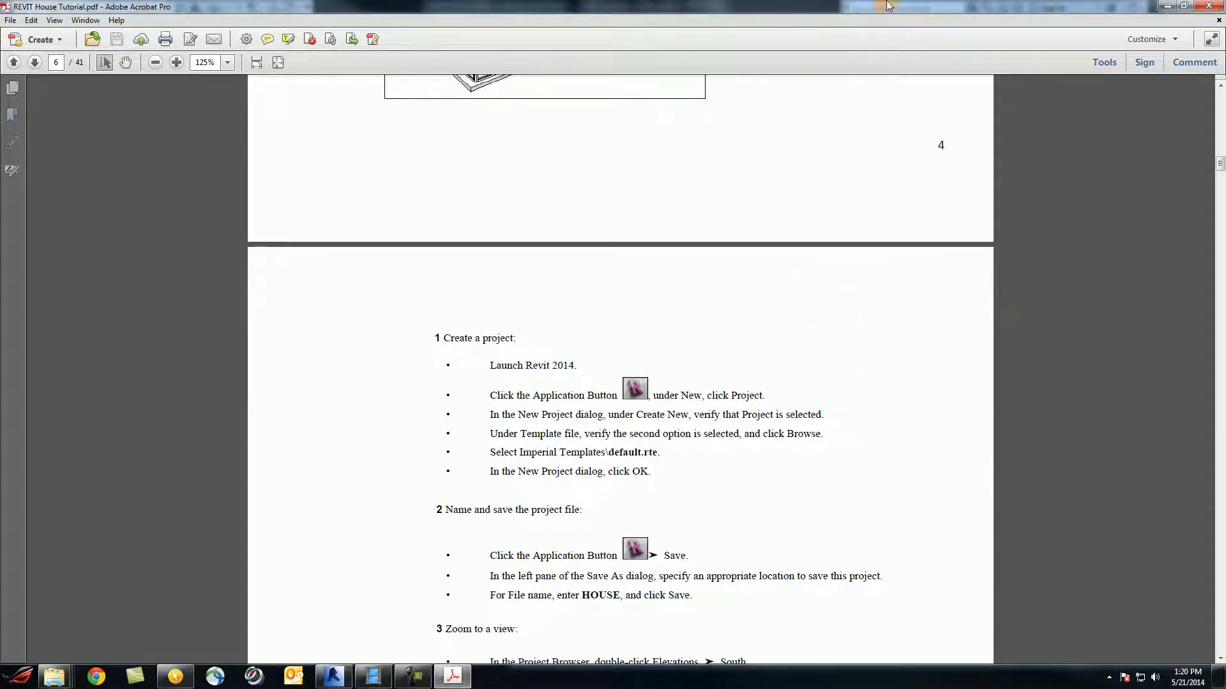
left_click_drag(787, 11, 1225, 45)
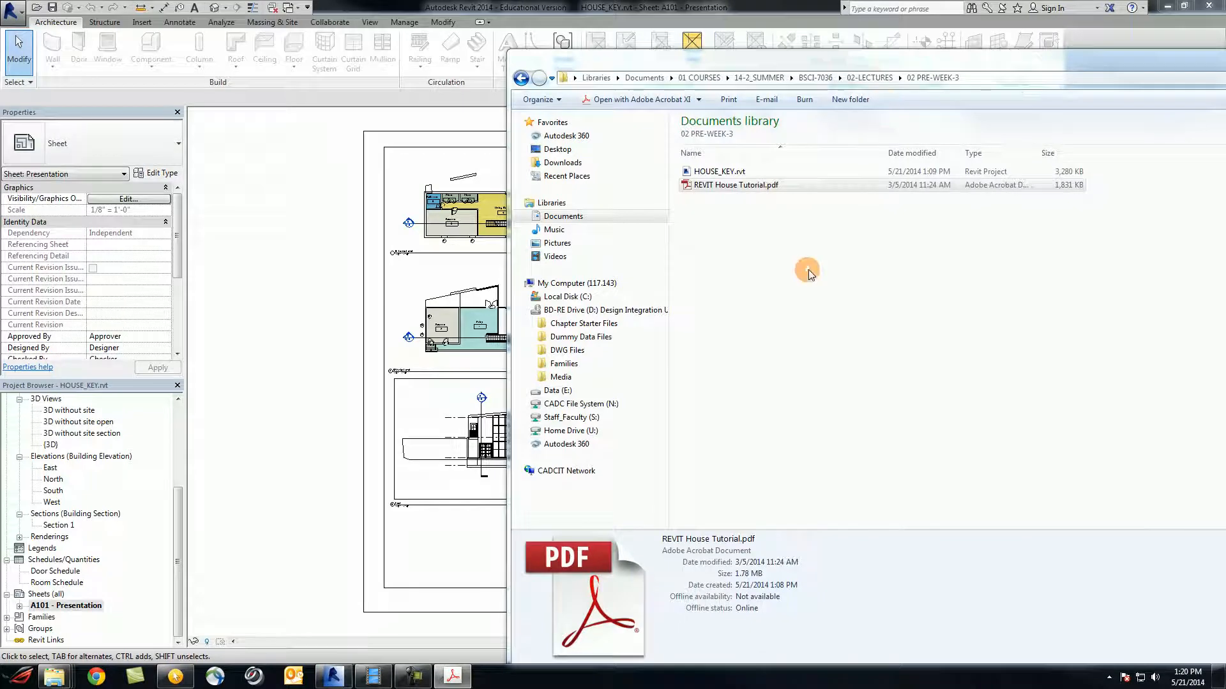
left_click(577, 11)
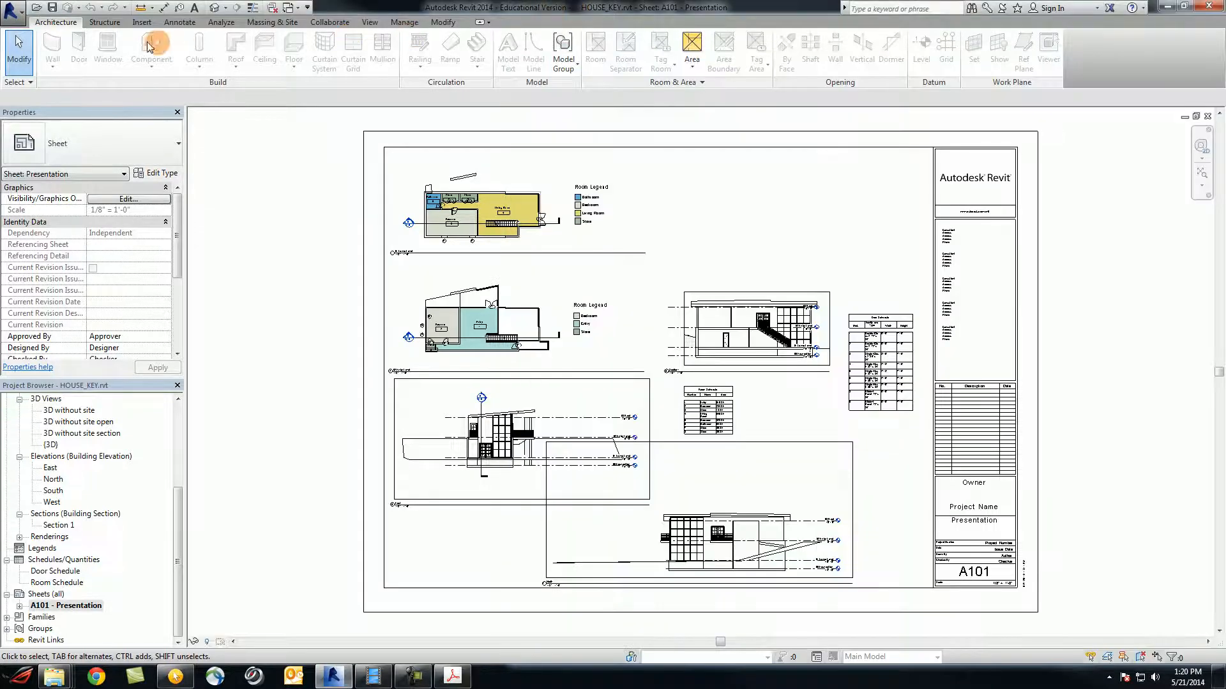
Close the HOUSE_KEY project from the Application menu
left_click(12, 8)
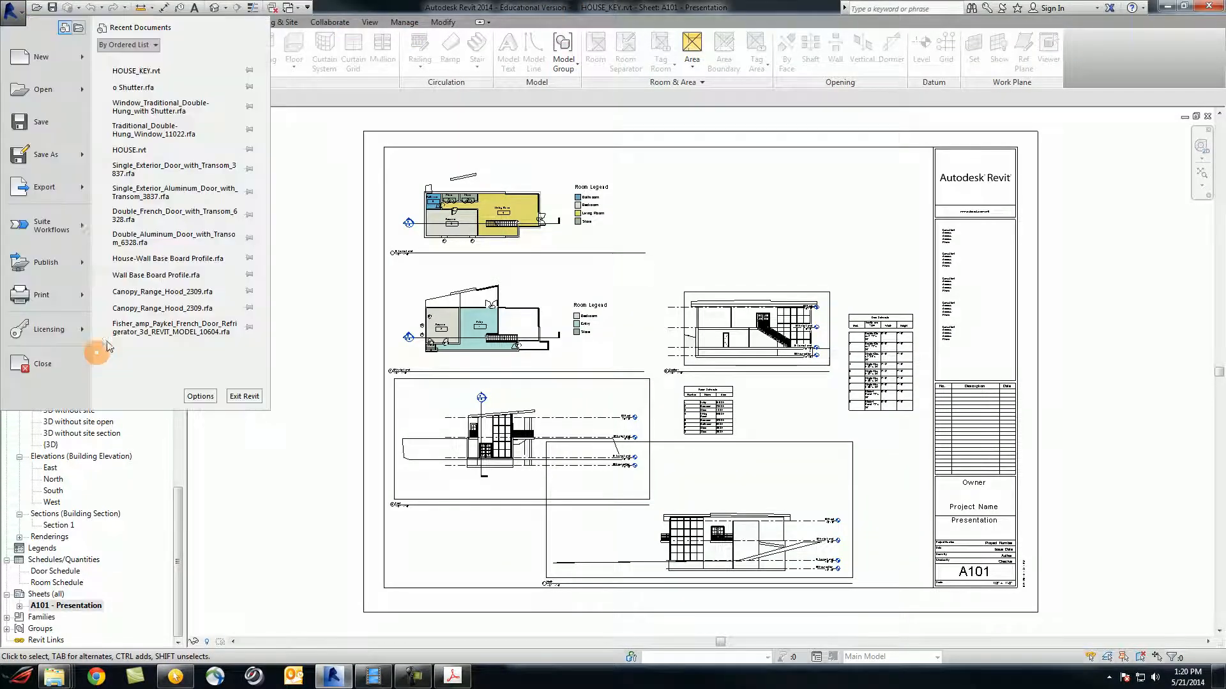
left_click(51, 371)
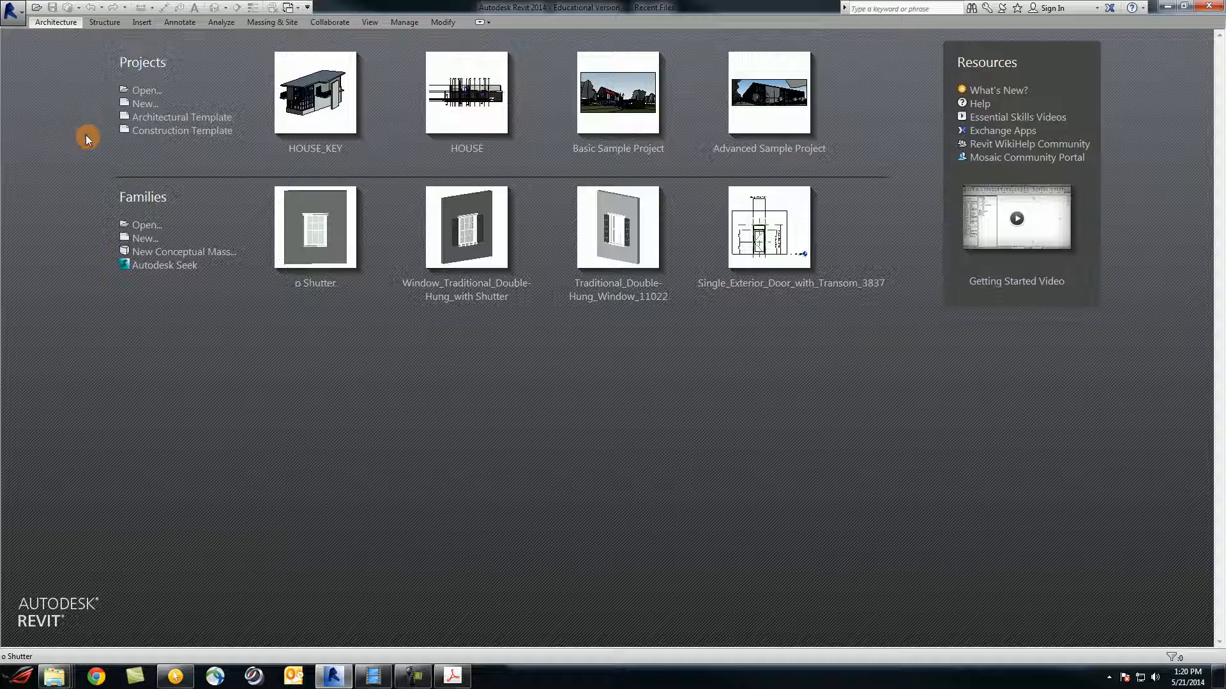
Start a new Revit project from the Application menu's New > Project
left_click(15, 13)
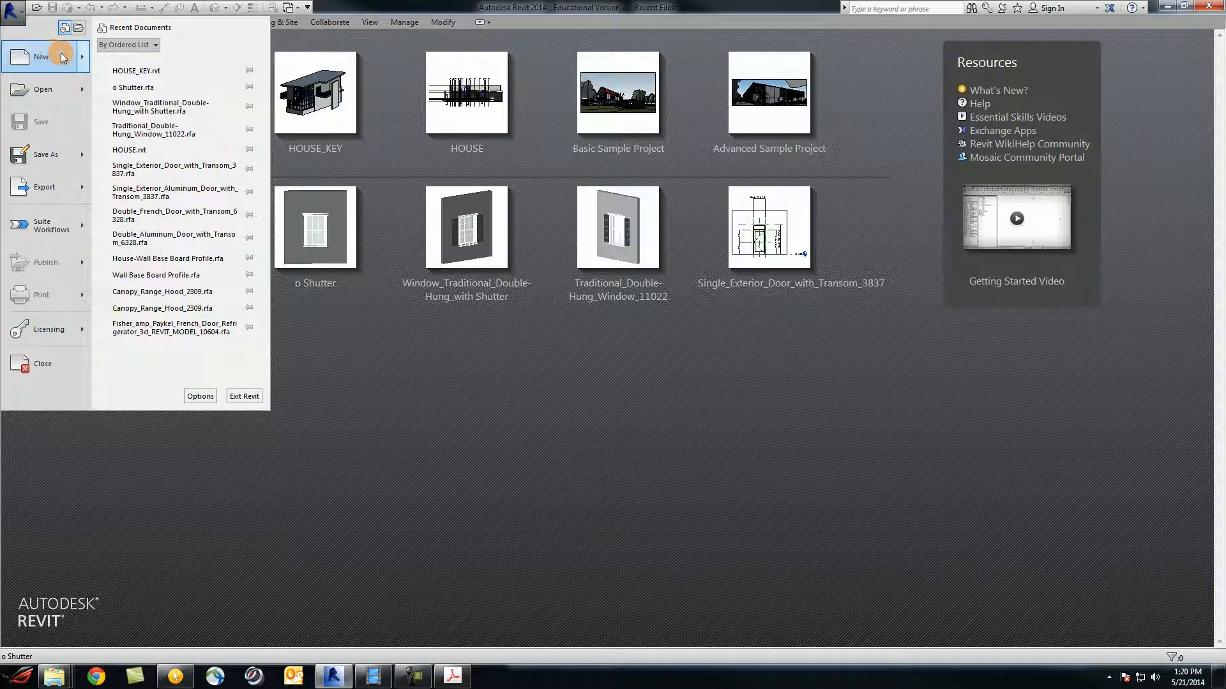
mouse_move(61, 57)
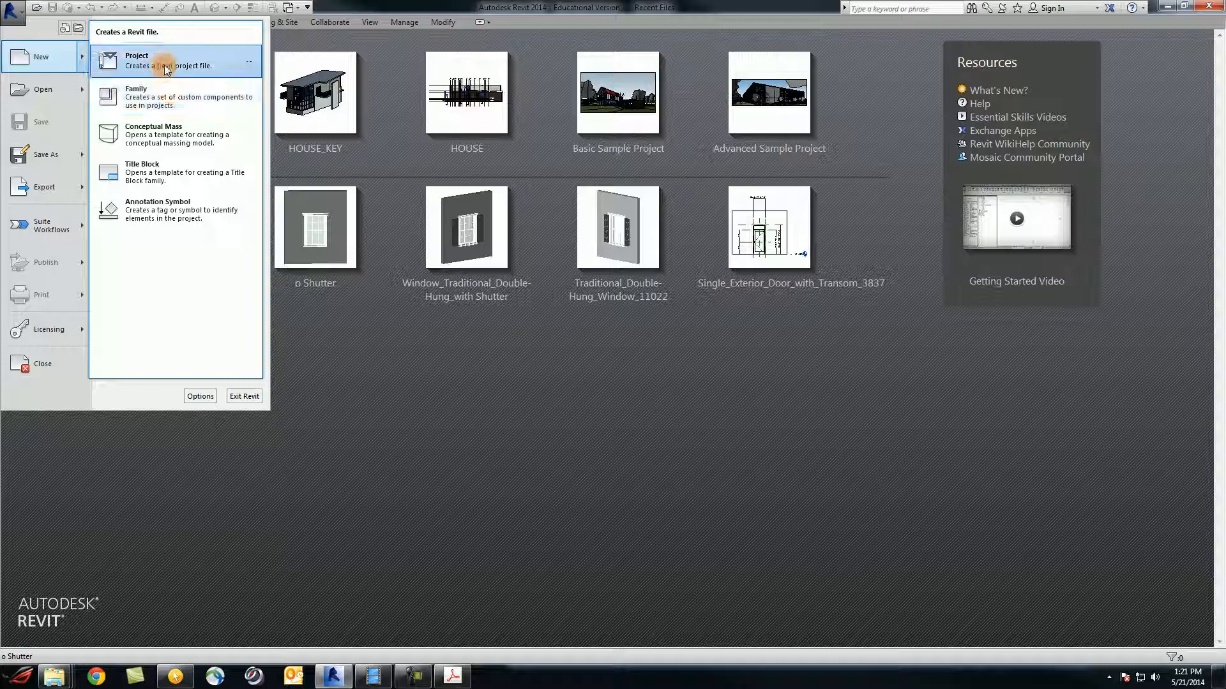
left_click(164, 64)
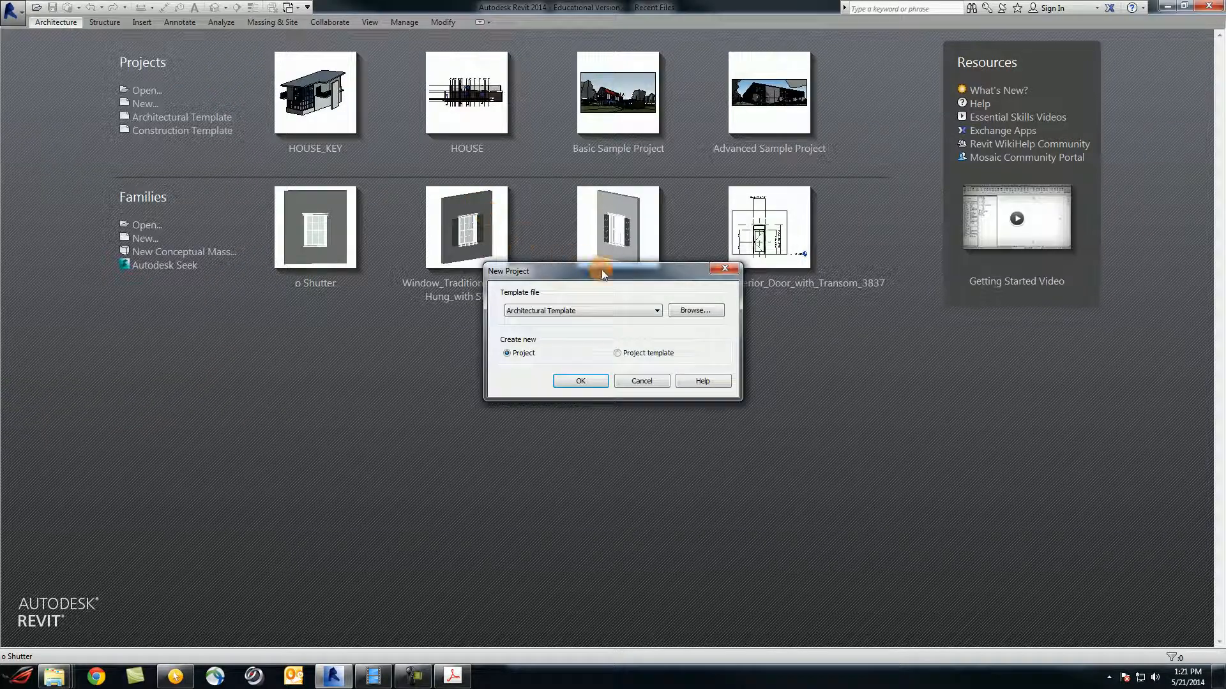
Check the template list, keep Architectural Template, and browse for a template file
left_click_drag(601, 269, 602, 263)
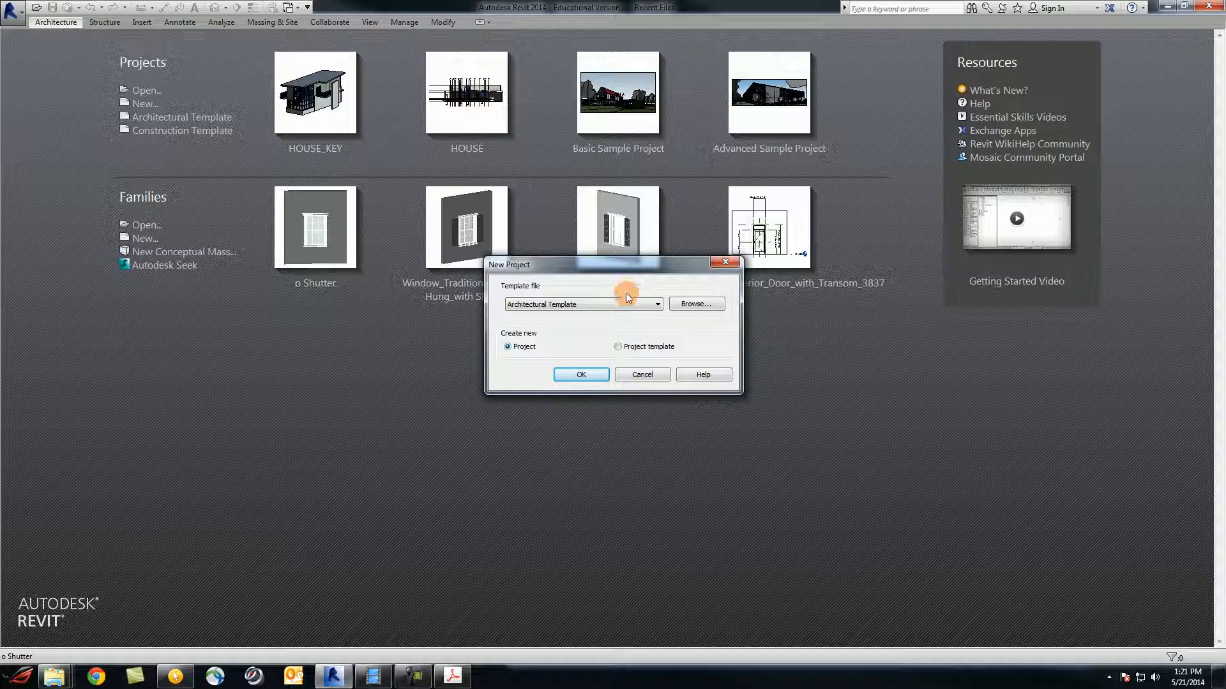
left_click(658, 304)
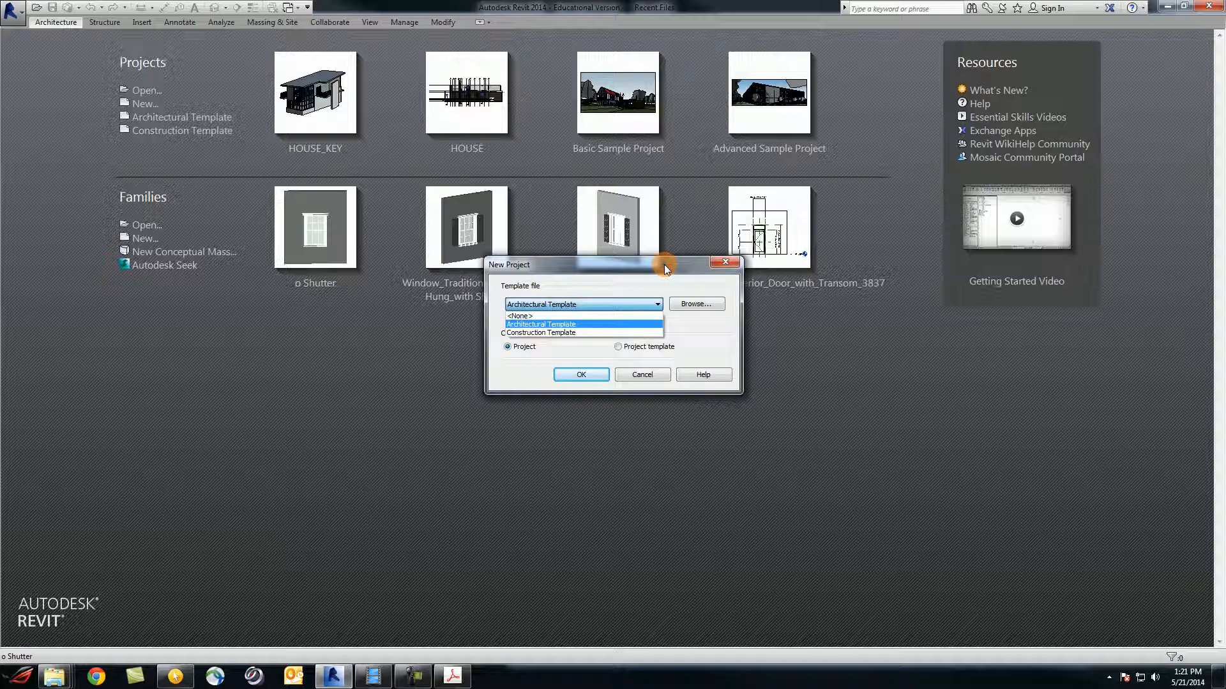
left_click(692, 306)
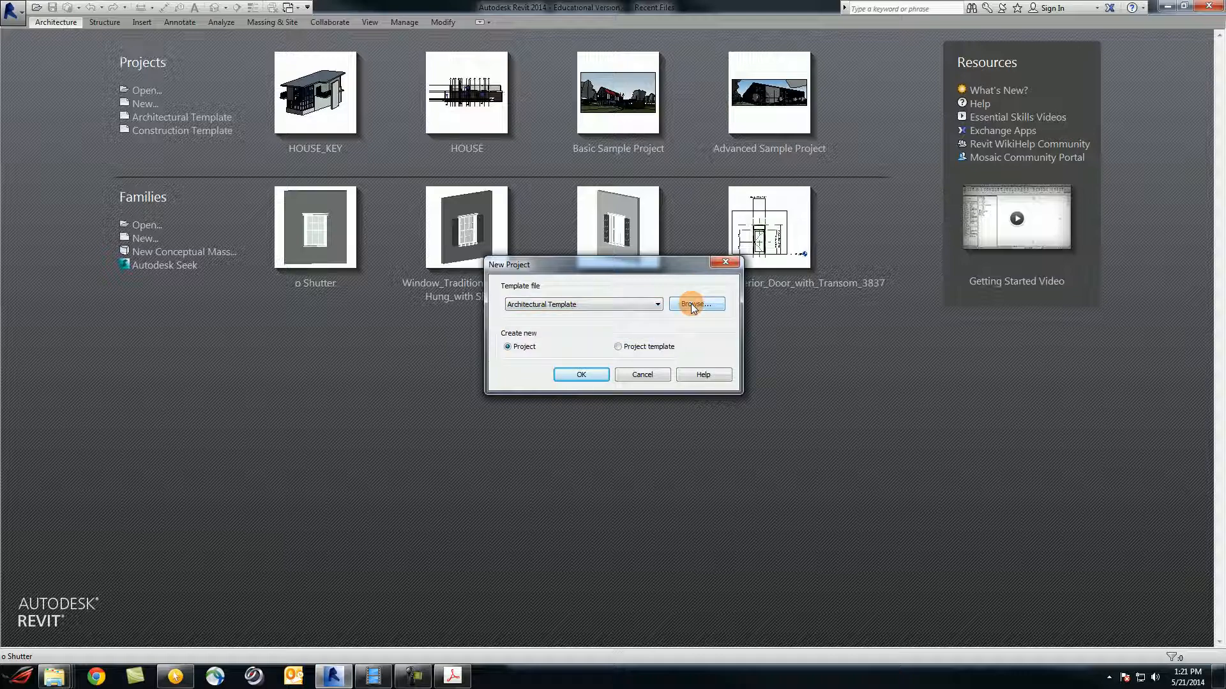
left_click(690, 304)
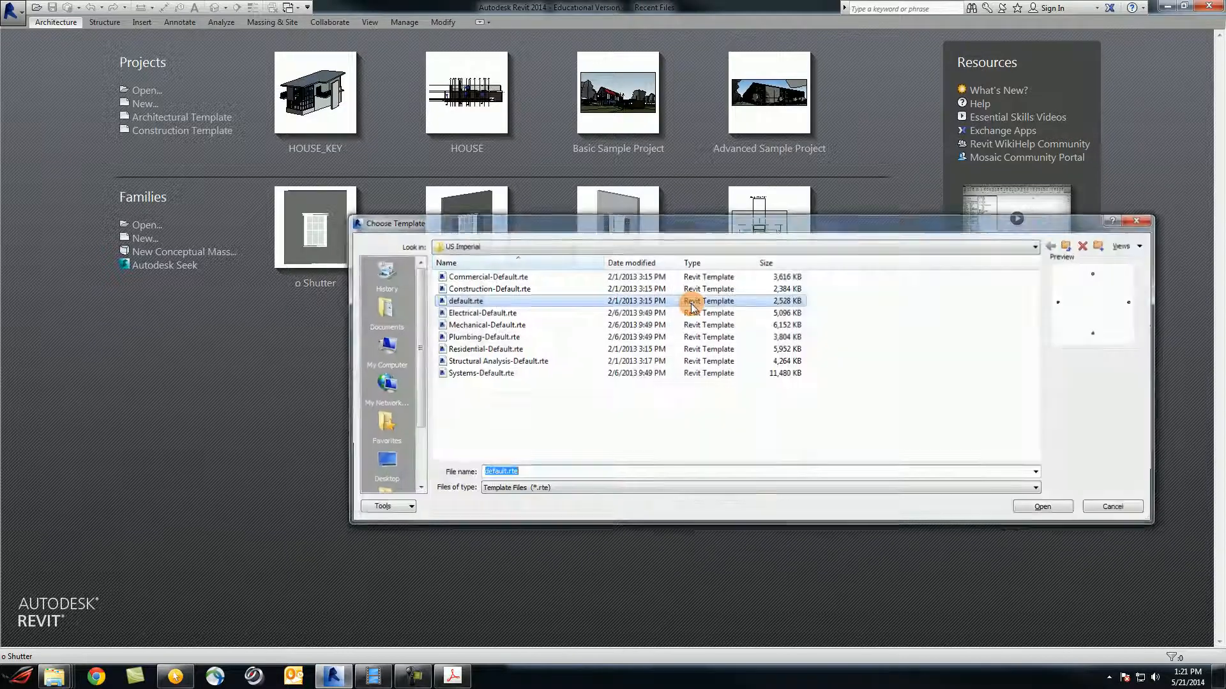
Preview the Commercial-Default, Construction-Default and Residential-Default templates, then pick default.rte
left_click_drag(717, 227, 696, 205)
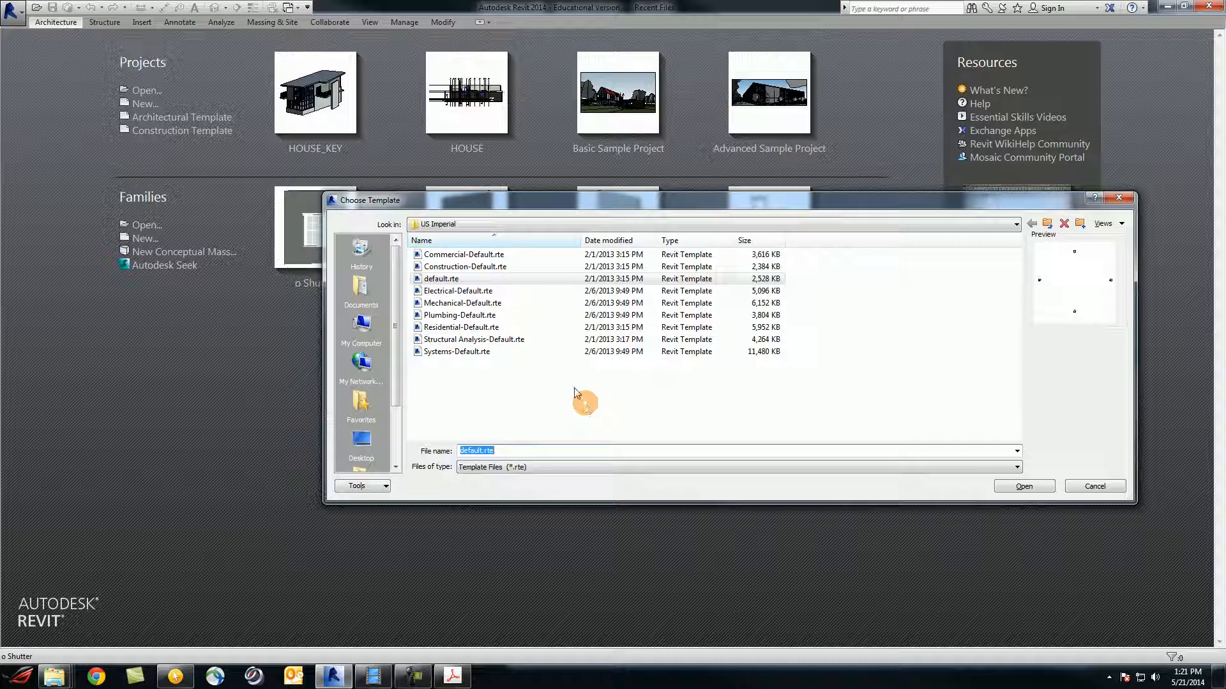
left_click(484, 256)
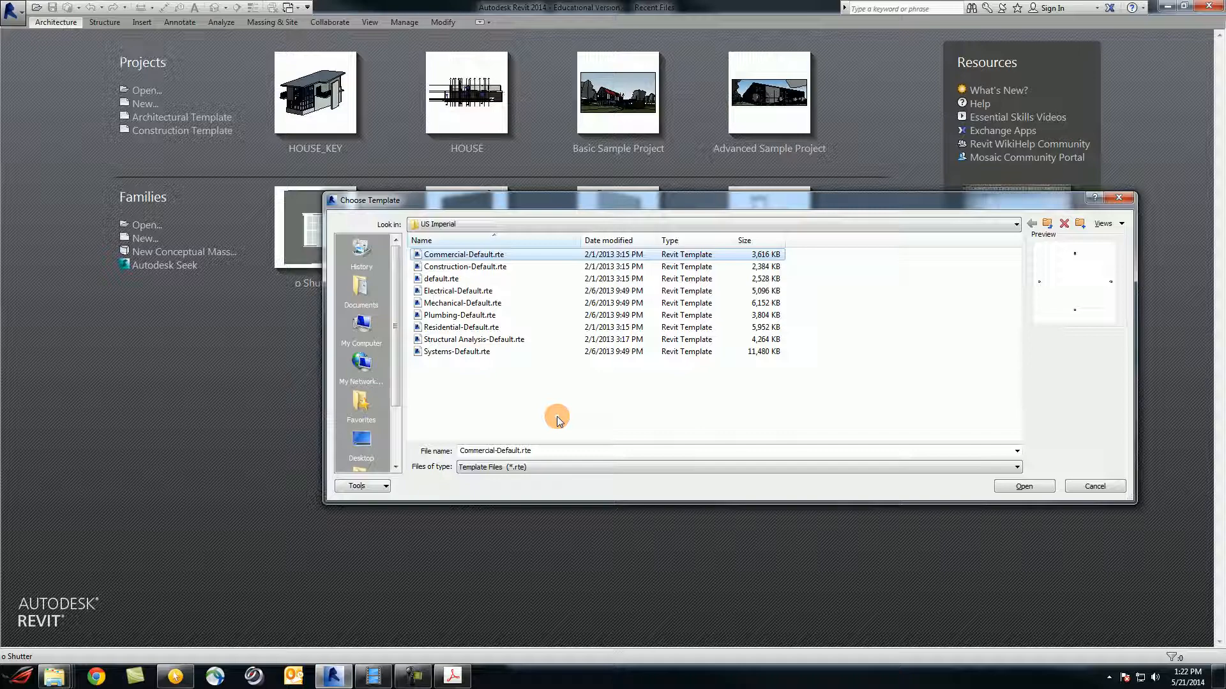
left_click(505, 268)
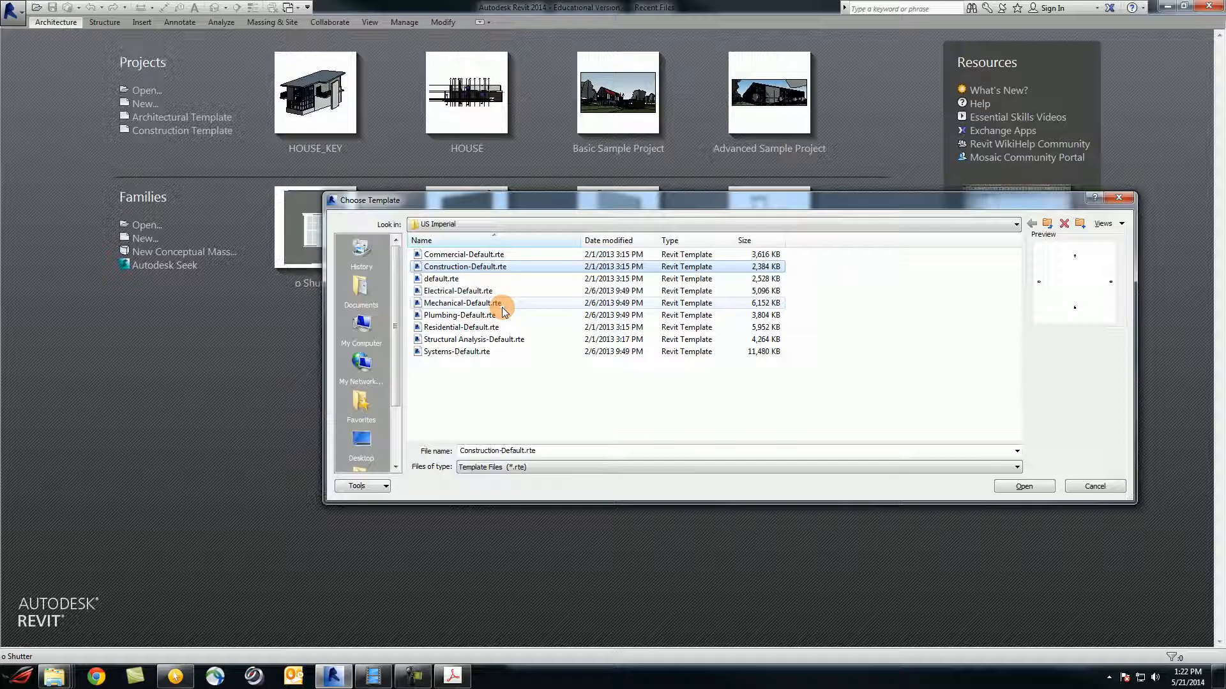
left_click(502, 327)
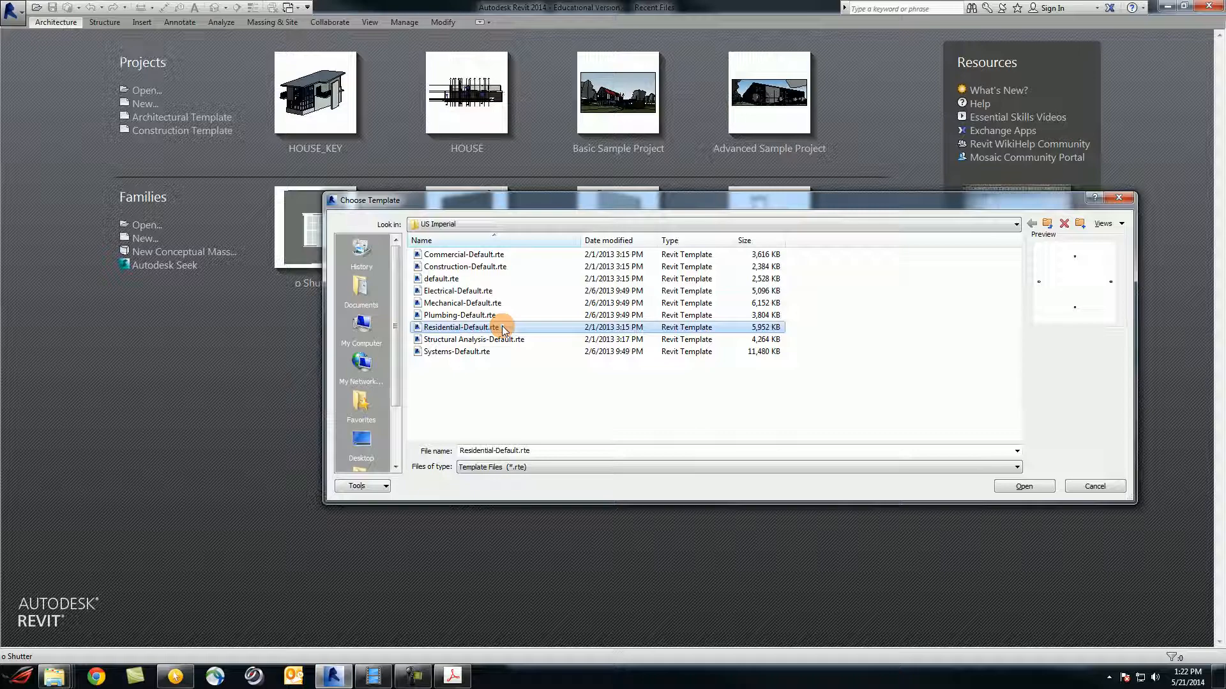
left_click(511, 260)
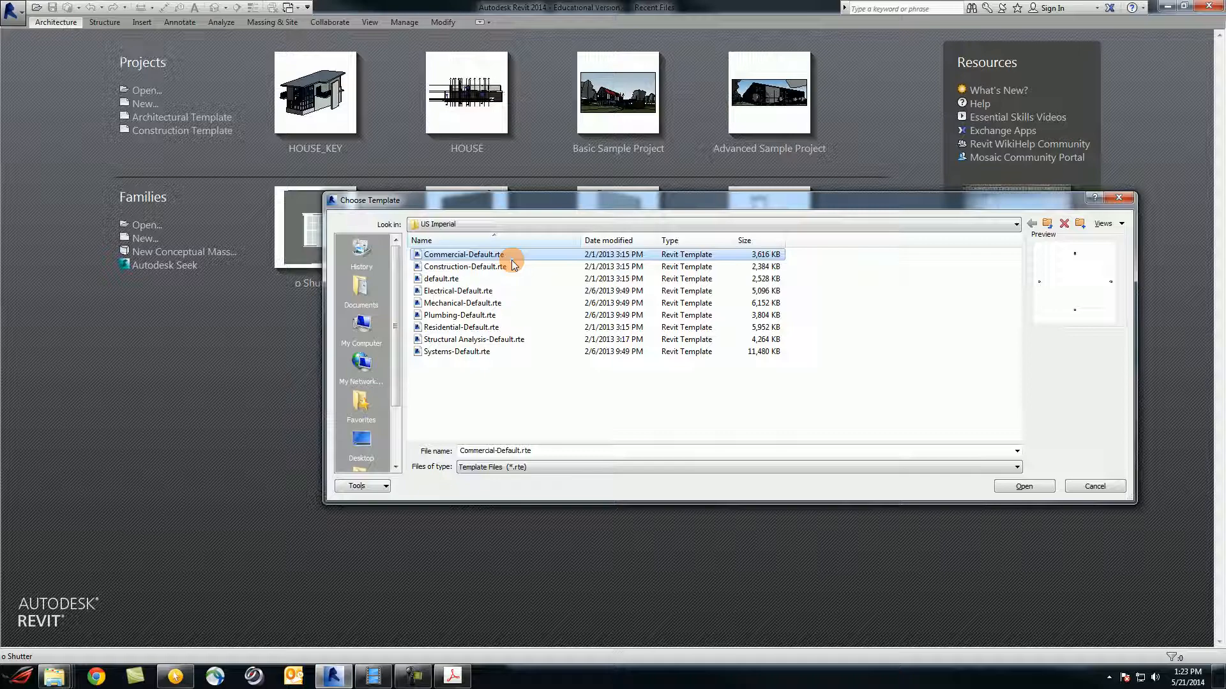
left_click(440, 279)
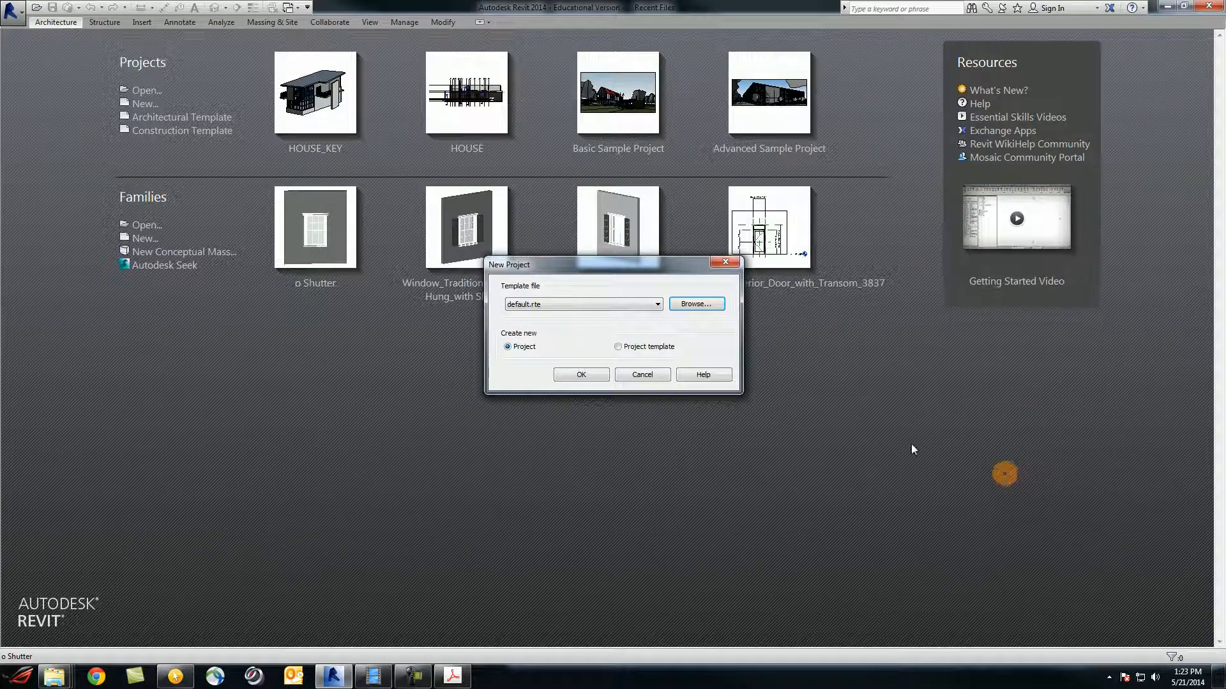
Confirm New Project to create blank Project1 from default.rte on its Level 1 plan
left_click(584, 373)
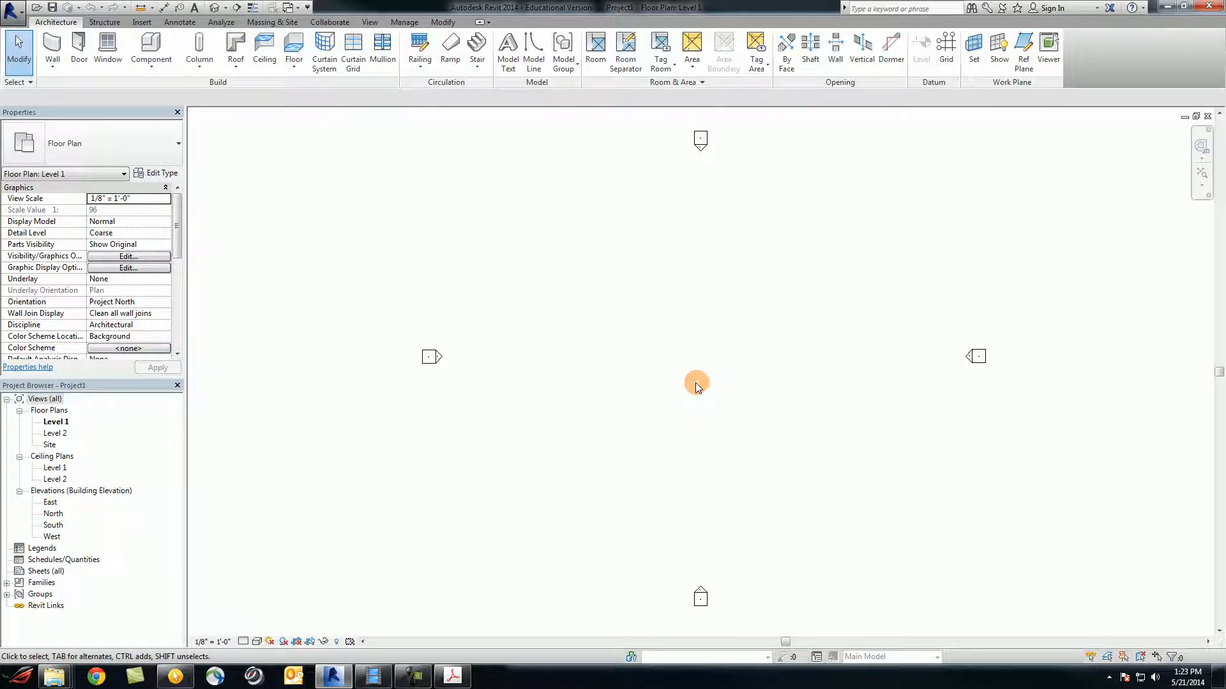
Save the new project to the Desktop with the file name HOUSE
left_click(53, 7)
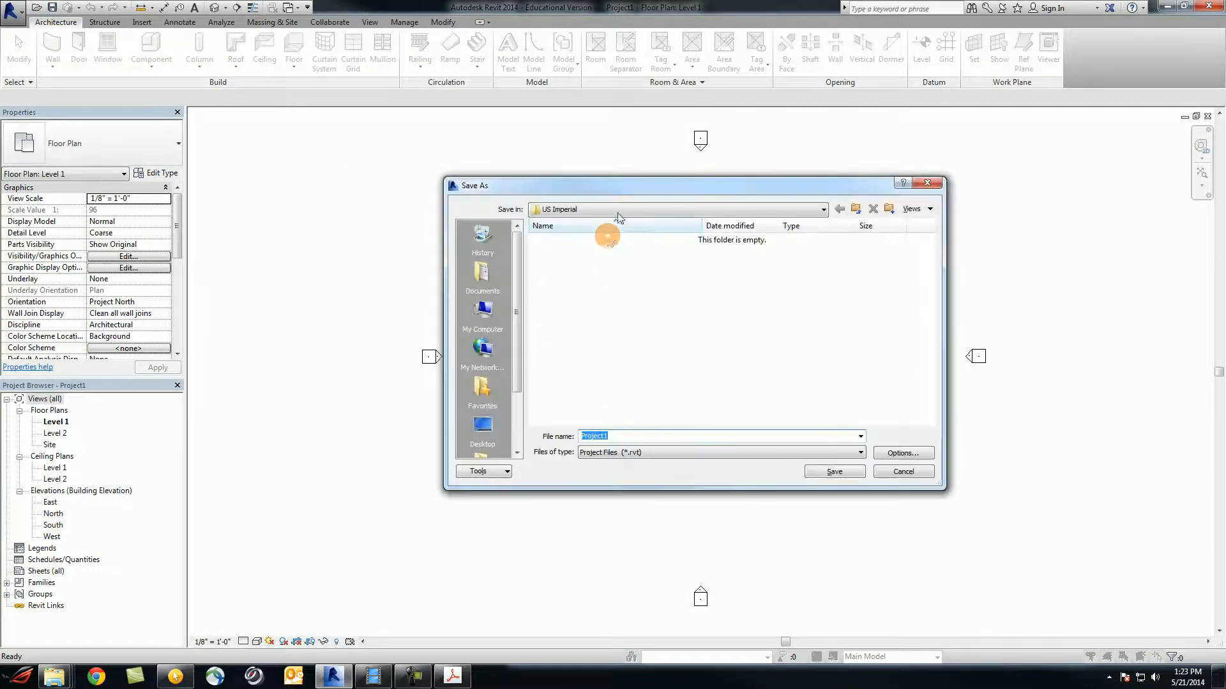
left_click_drag(656, 190, 678, 194)
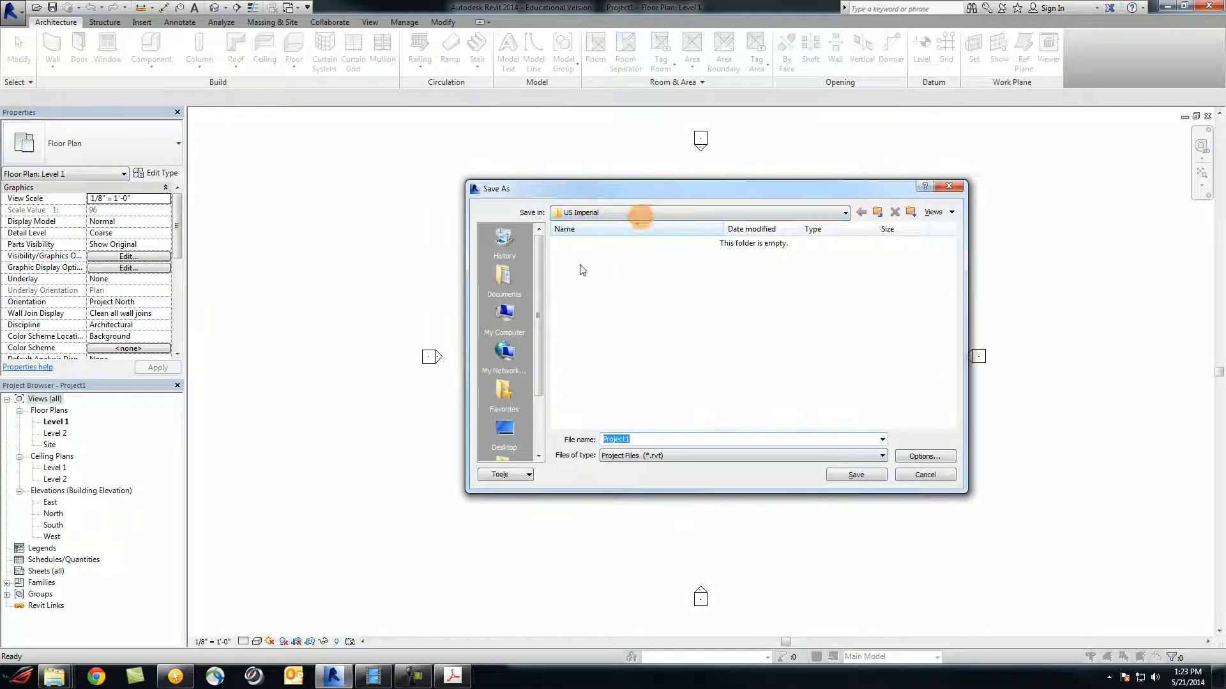
left_click(504, 431)
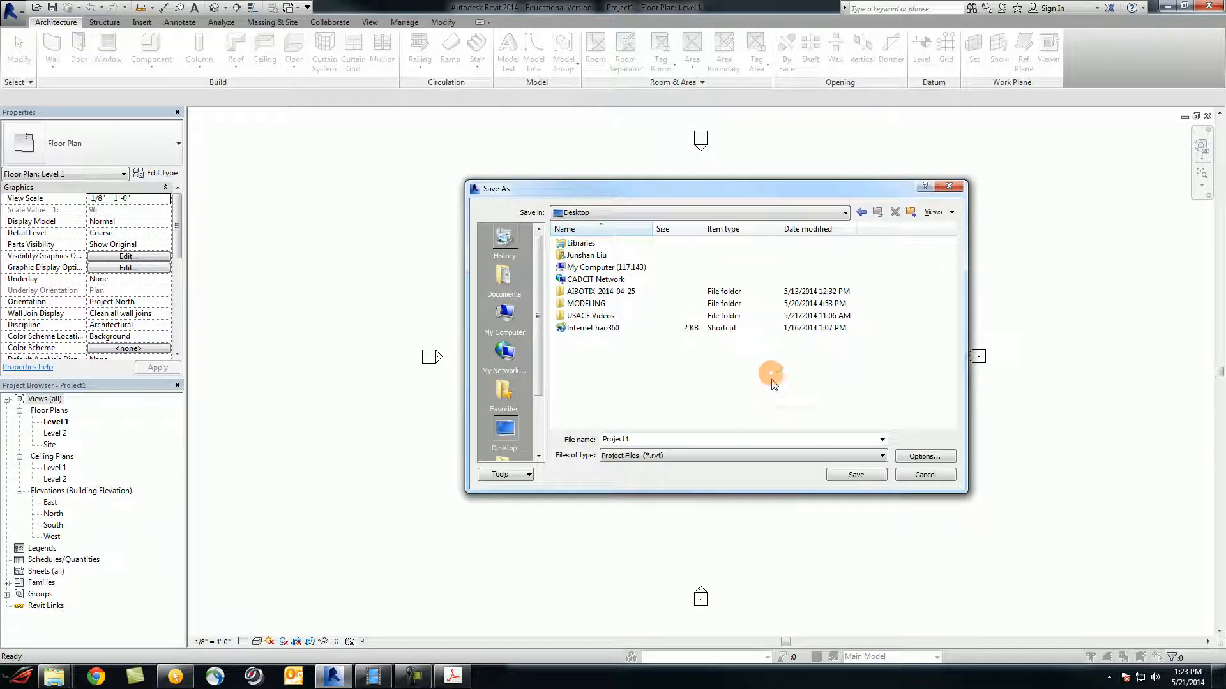
double_click(682, 438)
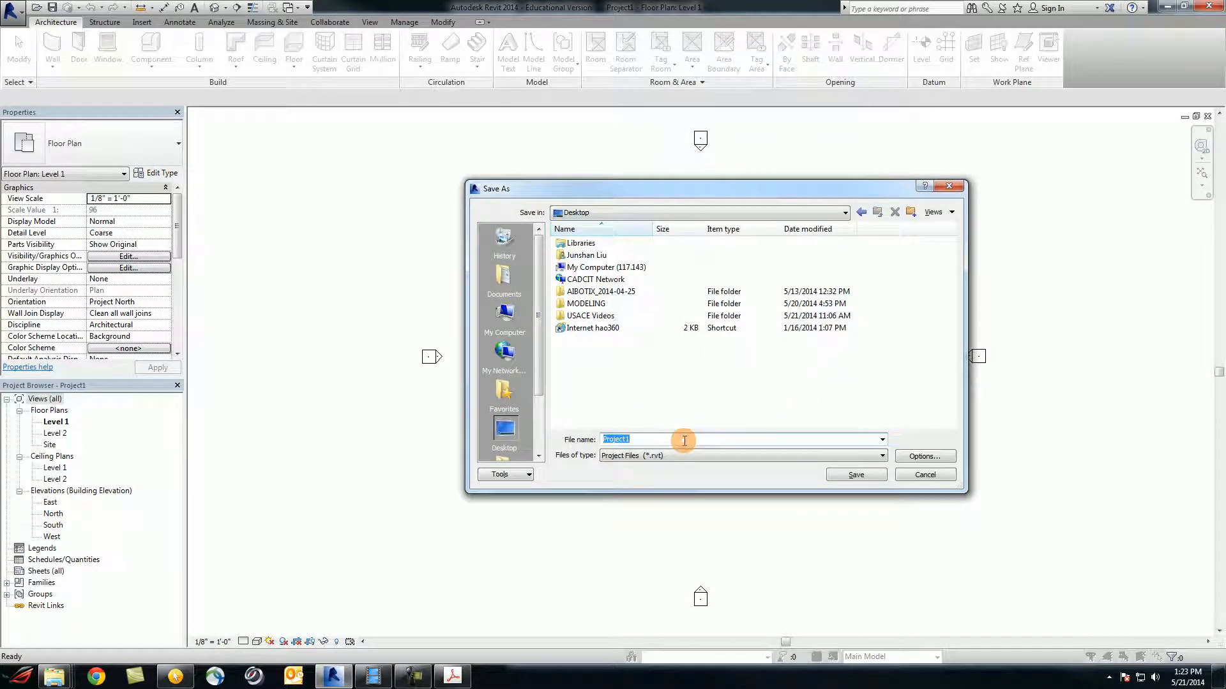
type("HOUSE")
left_click(844, 476)
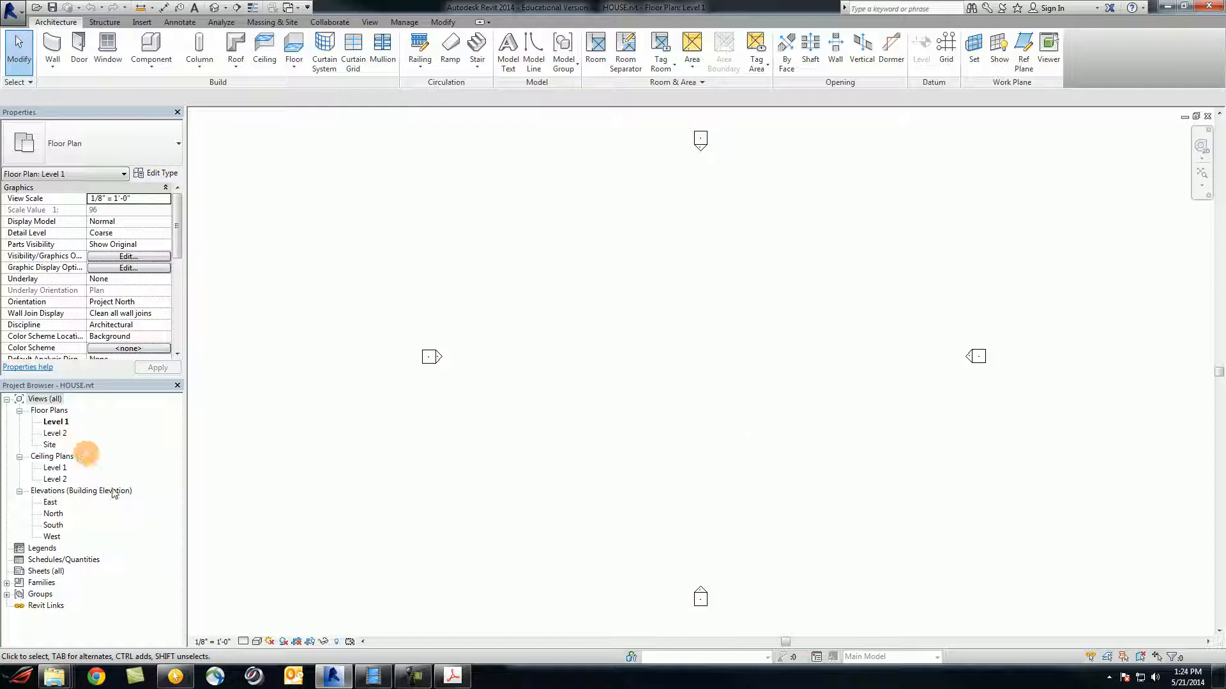
Open the East elevation and frame Level 1 (0'-0") and Level 2 (10'-0") in view
double_click(51, 506)
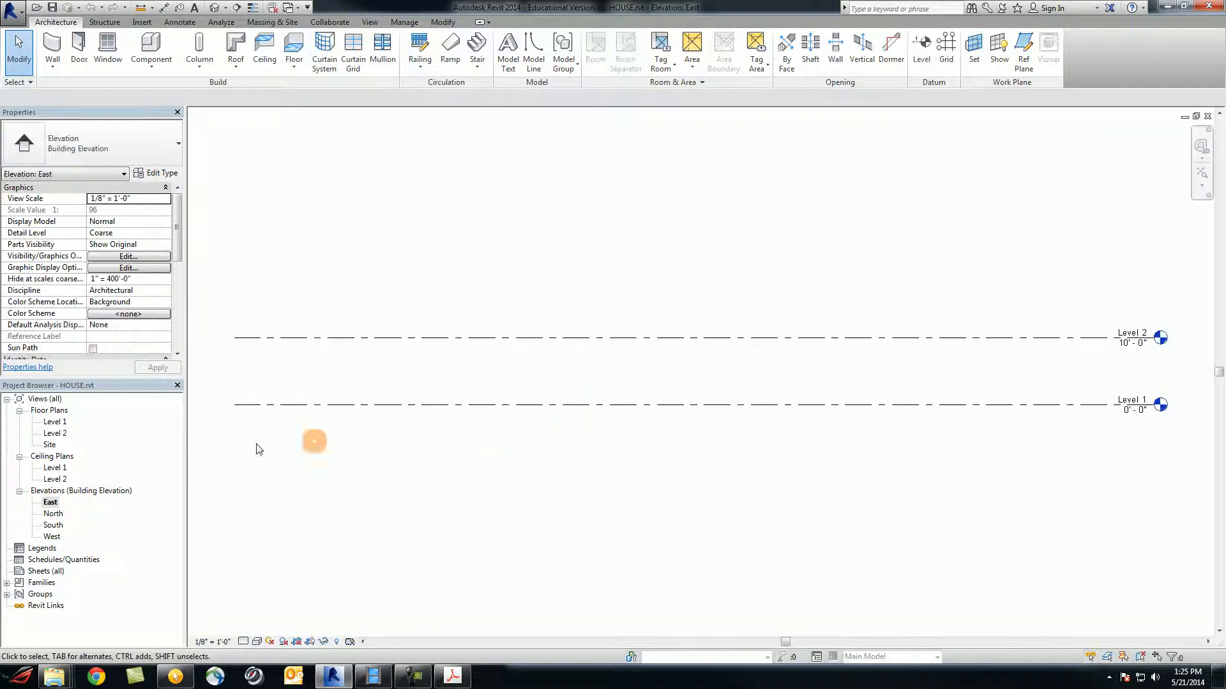
scroll(855, 393, "down", 3)
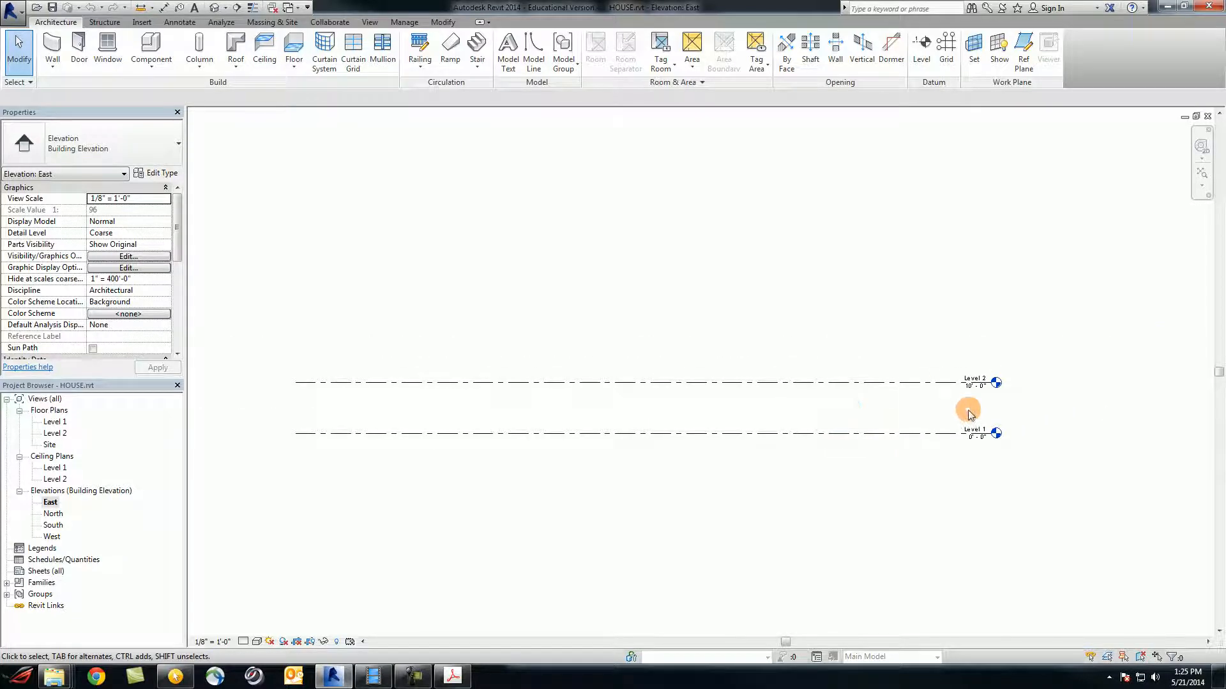
scroll(967, 408, "up", 3)
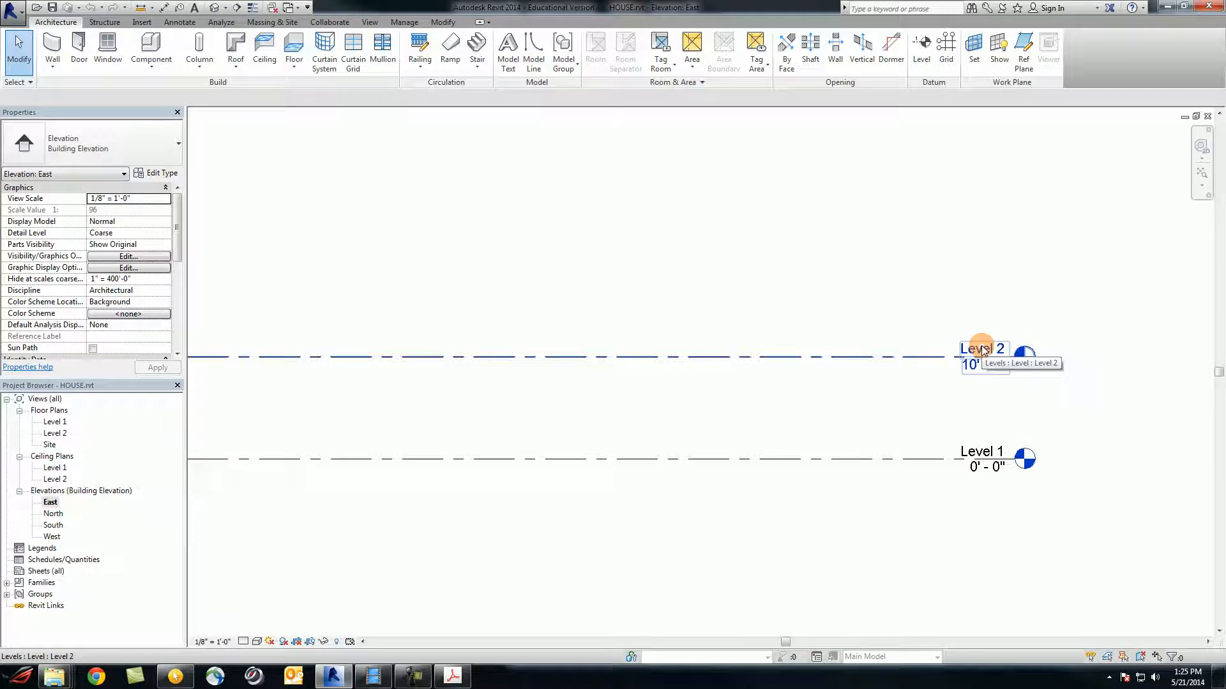
scroll(802, 321, "down", 2)
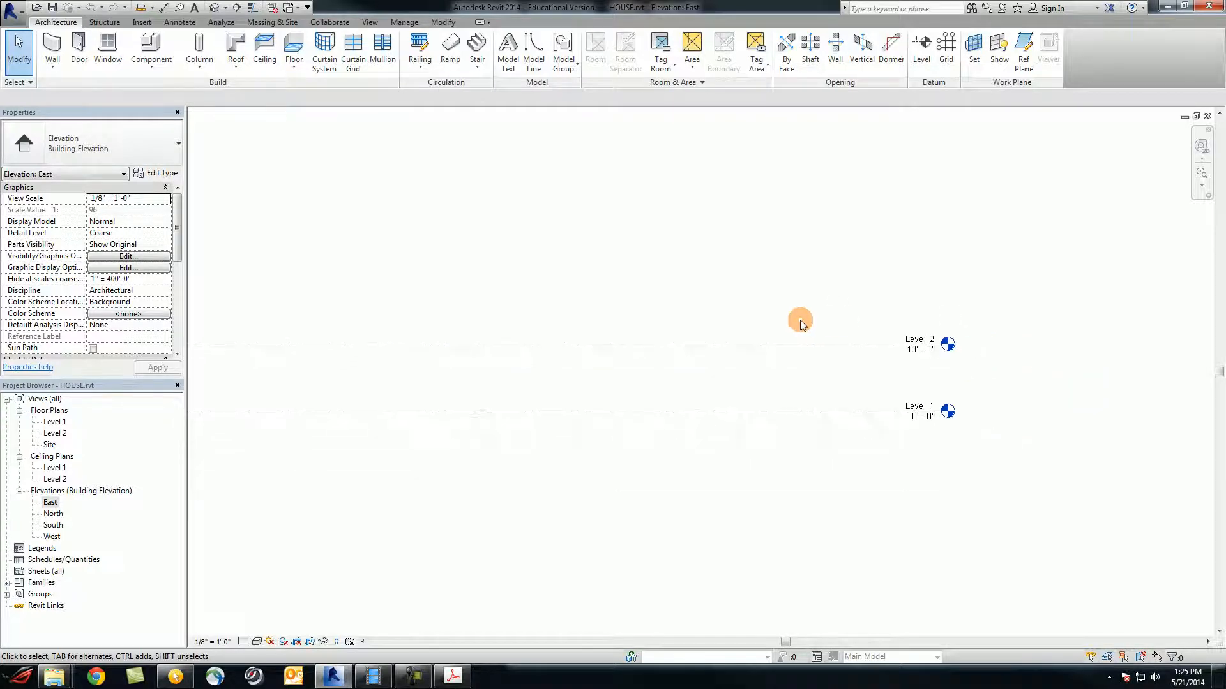
middle_click_drag(771, 388, 892, 452)
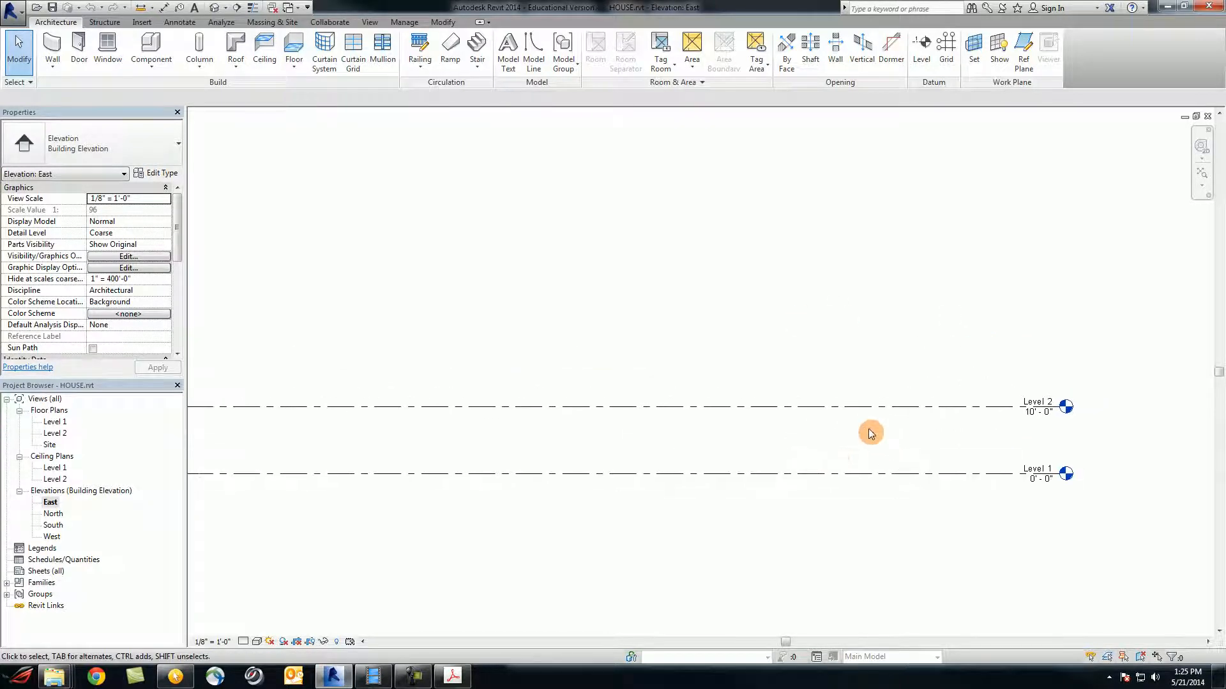
scroll(867, 429, "down", 1)
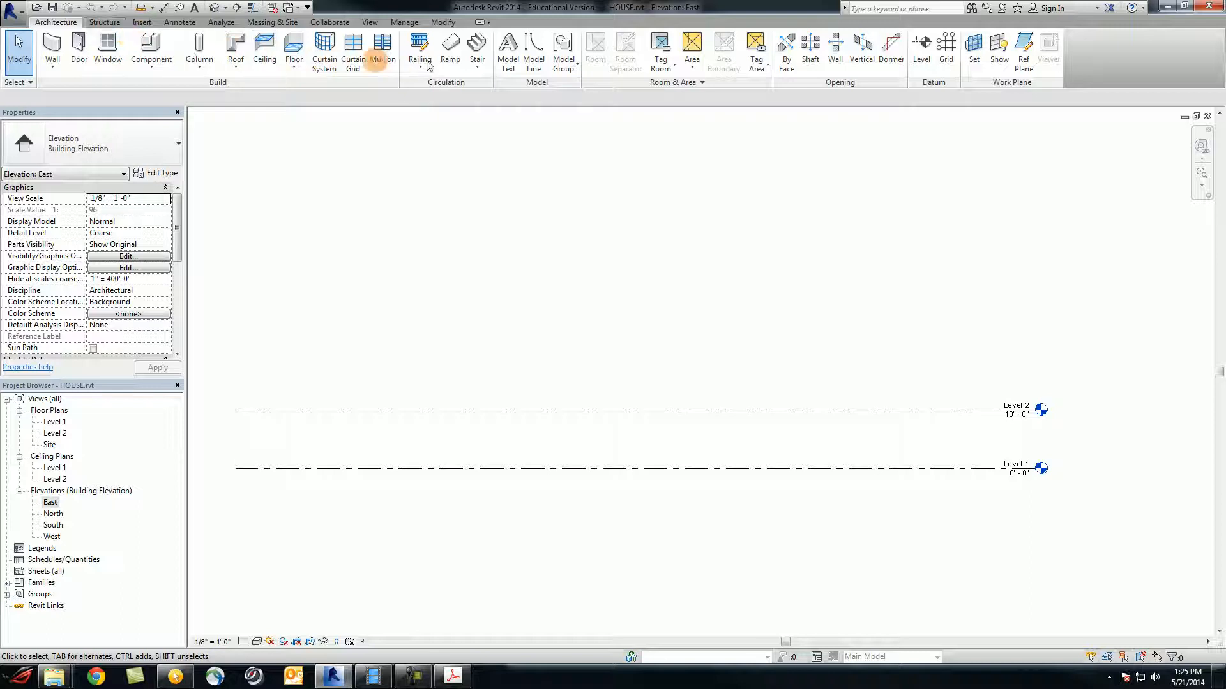
Draw Level 3 at 19'-0" and Level 4 at 28'-6", aligned with the existing level ends
left_click(922, 54)
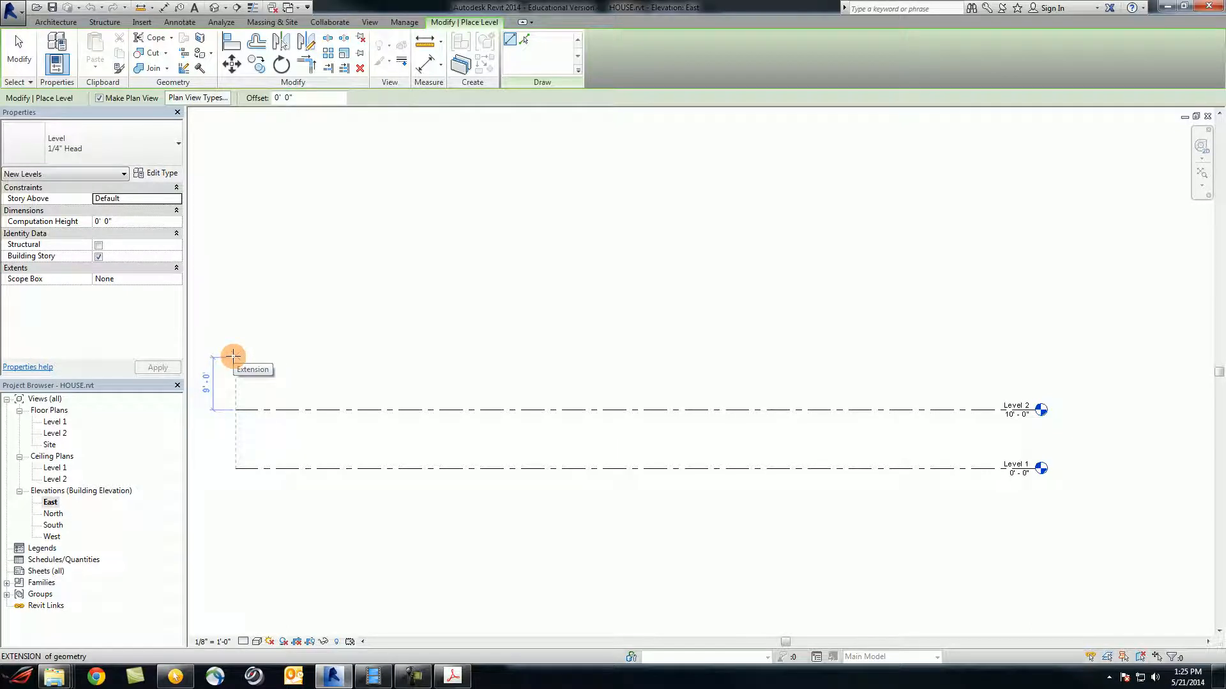
left_click(233, 356)
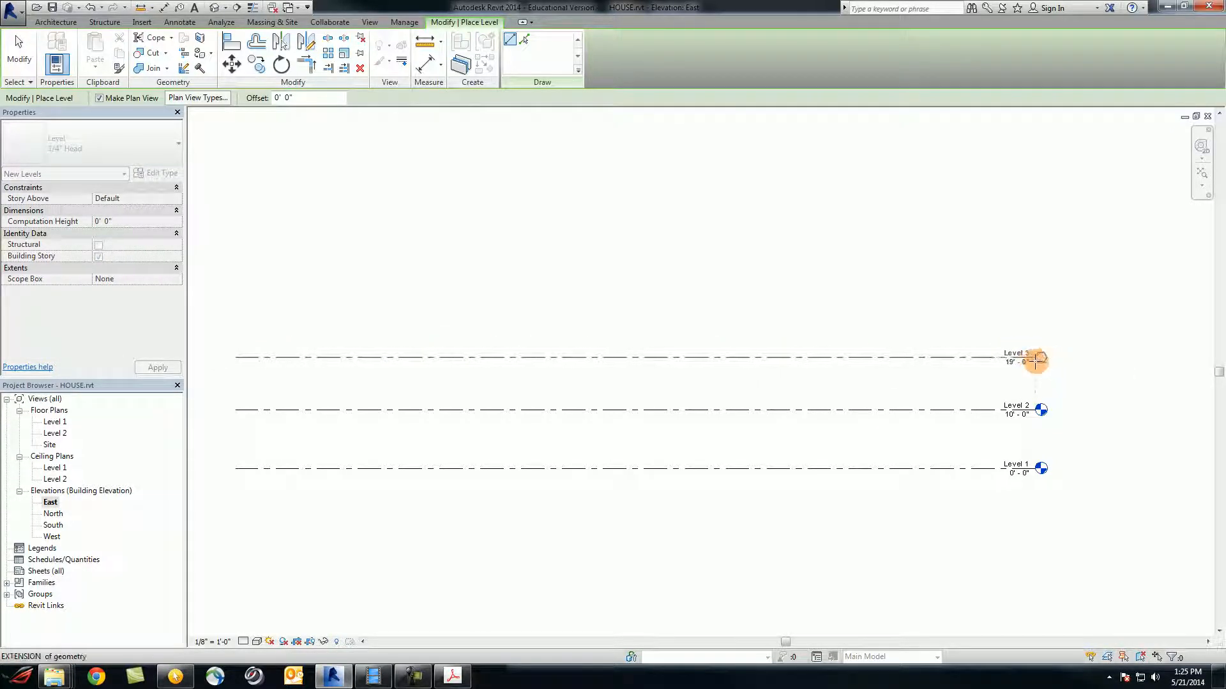
left_click(1034, 359)
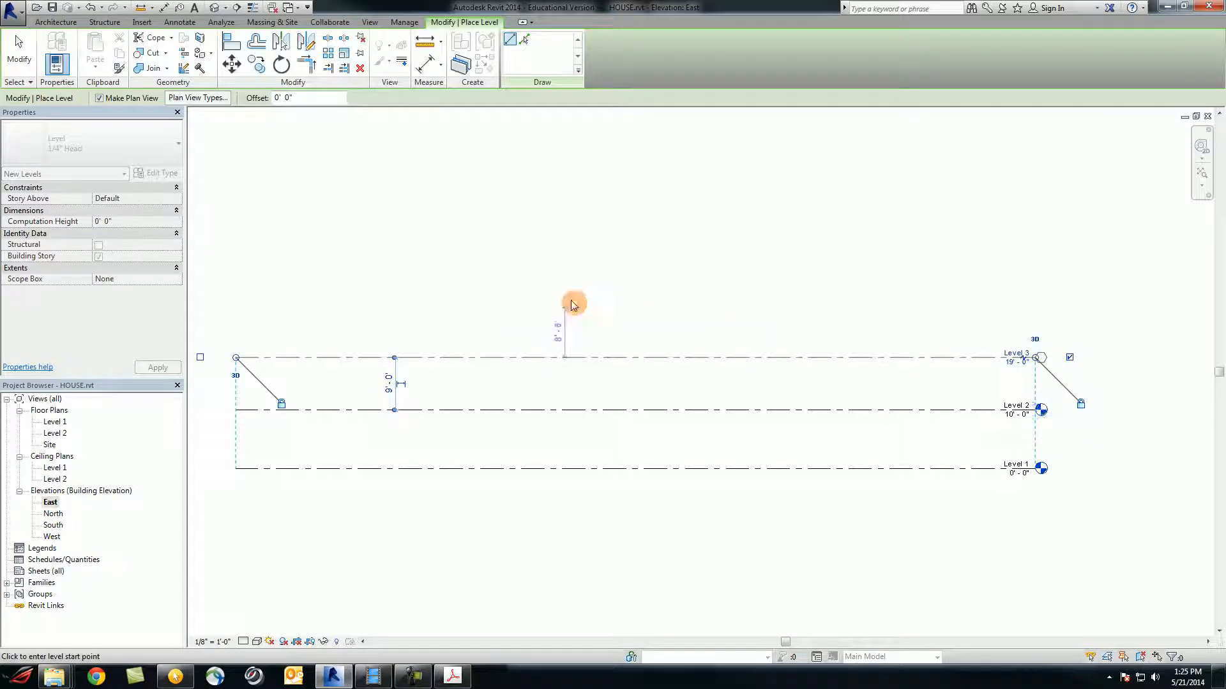
left_click(238, 301)
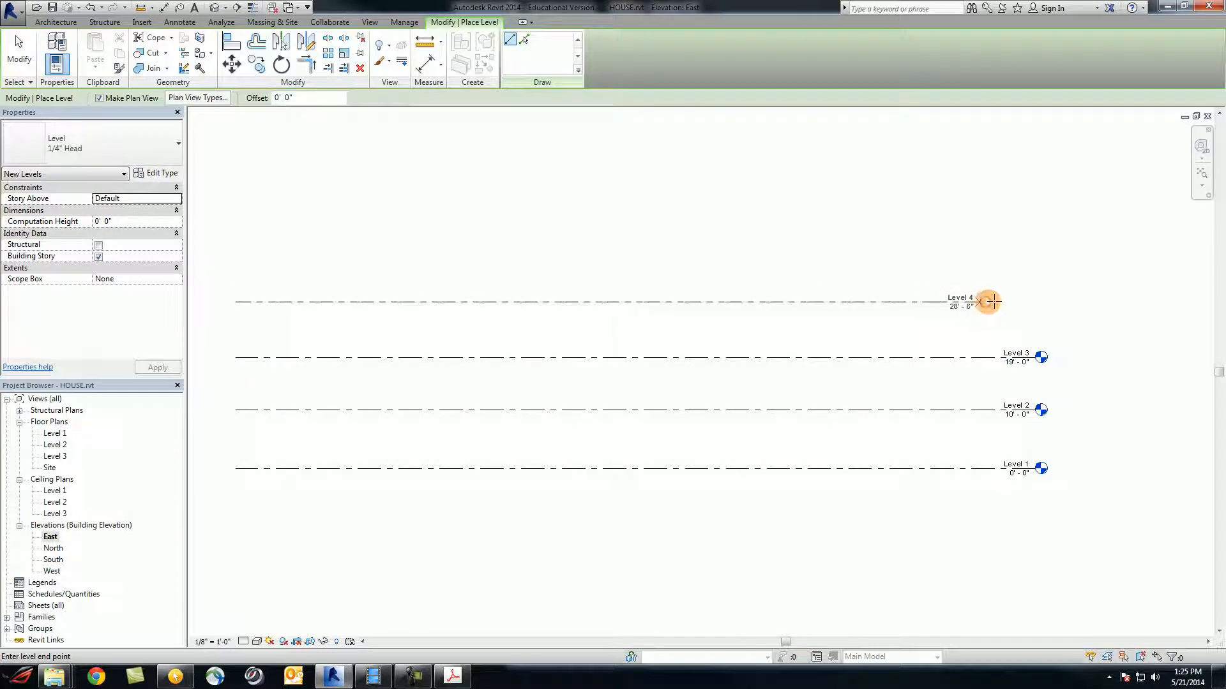
left_click(1036, 301)
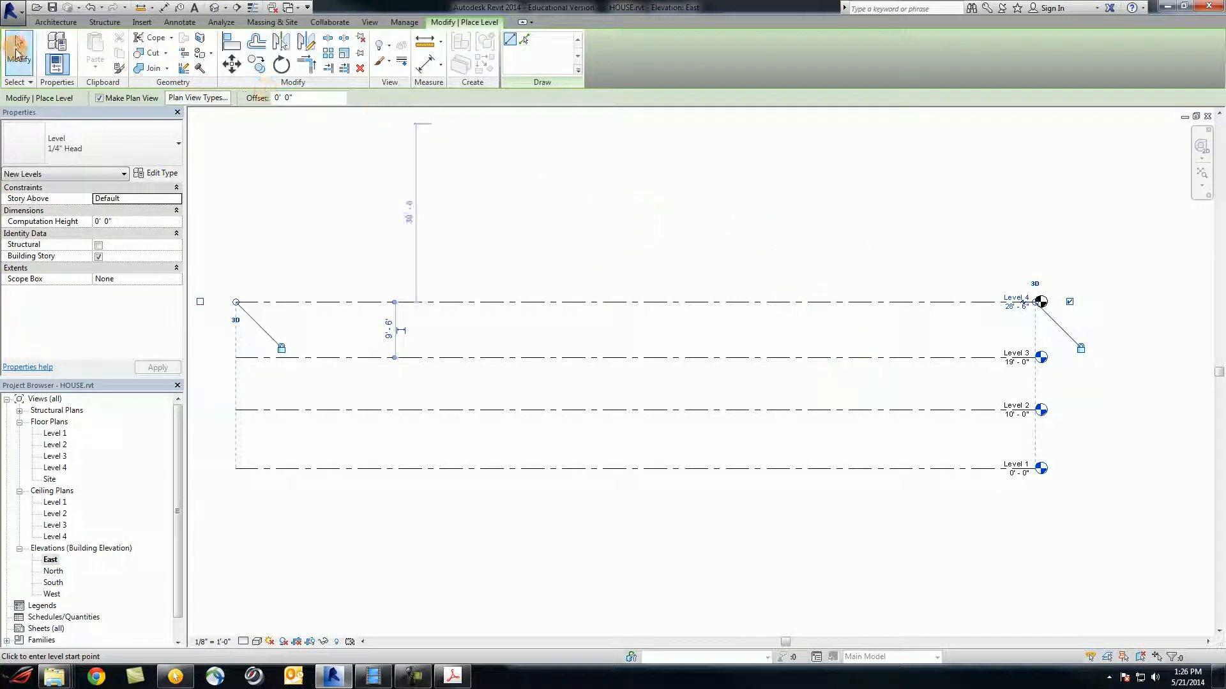
left_click(17, 51)
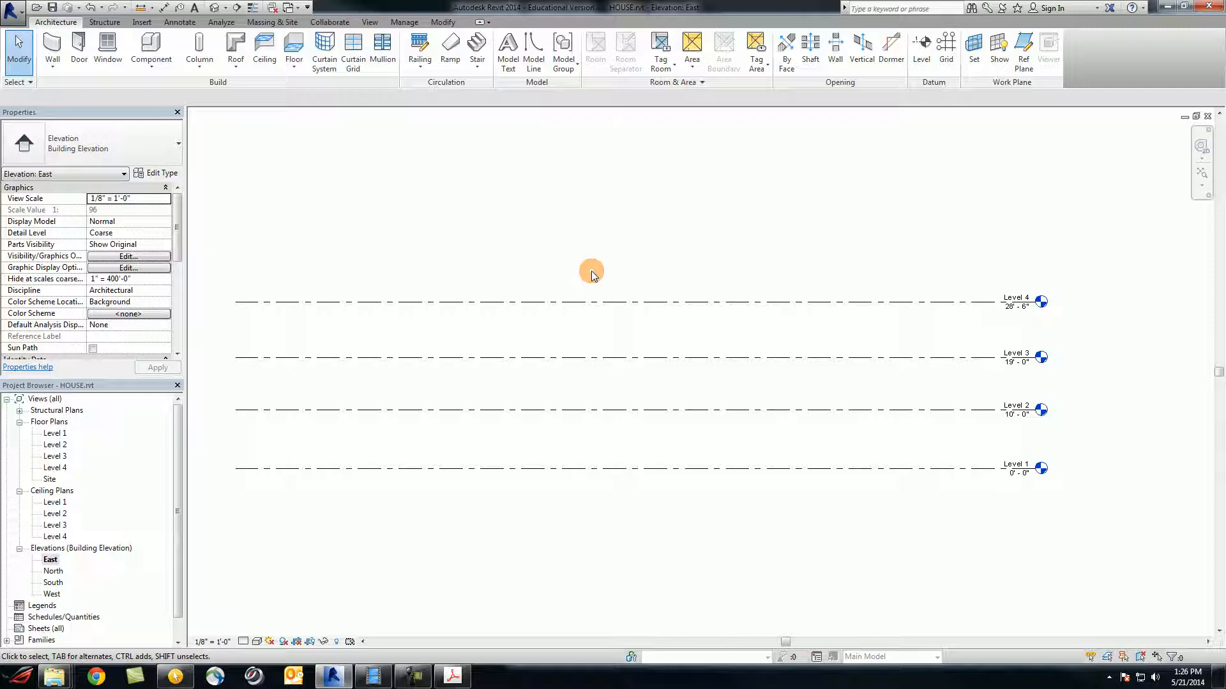
left_click(1020, 465)
left_click(1021, 465)
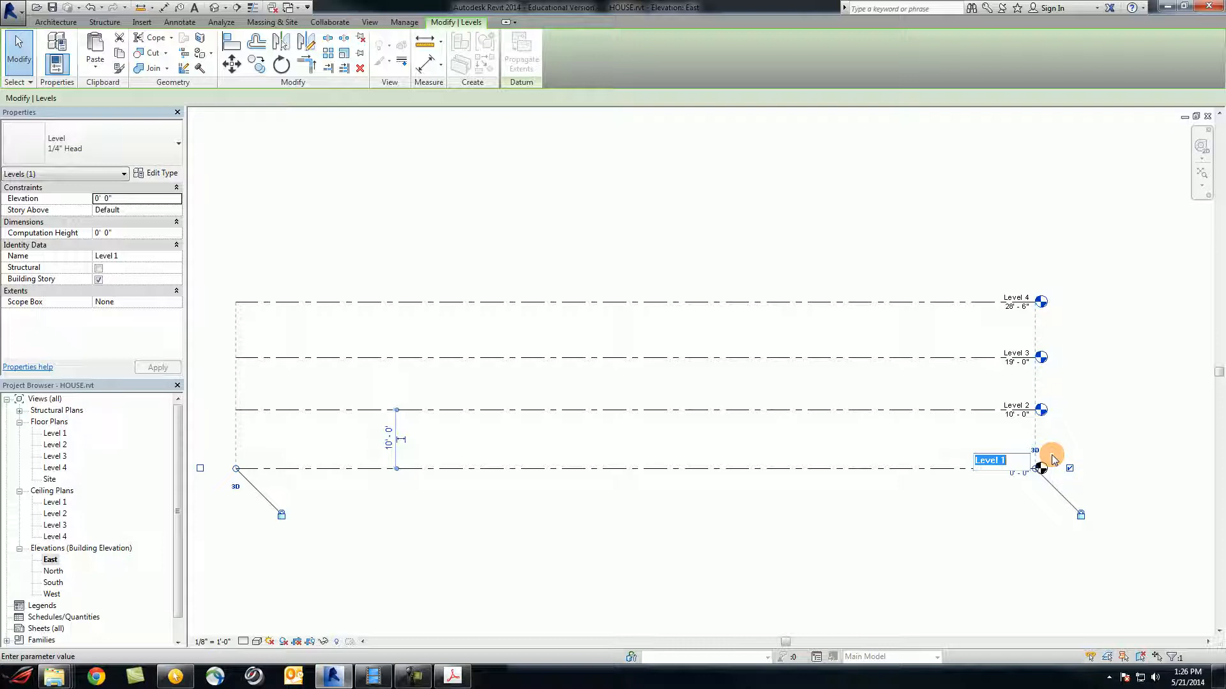
Rename Level 1 to 00 FOUNDATION and rename its corresponding plan views too
type("00")
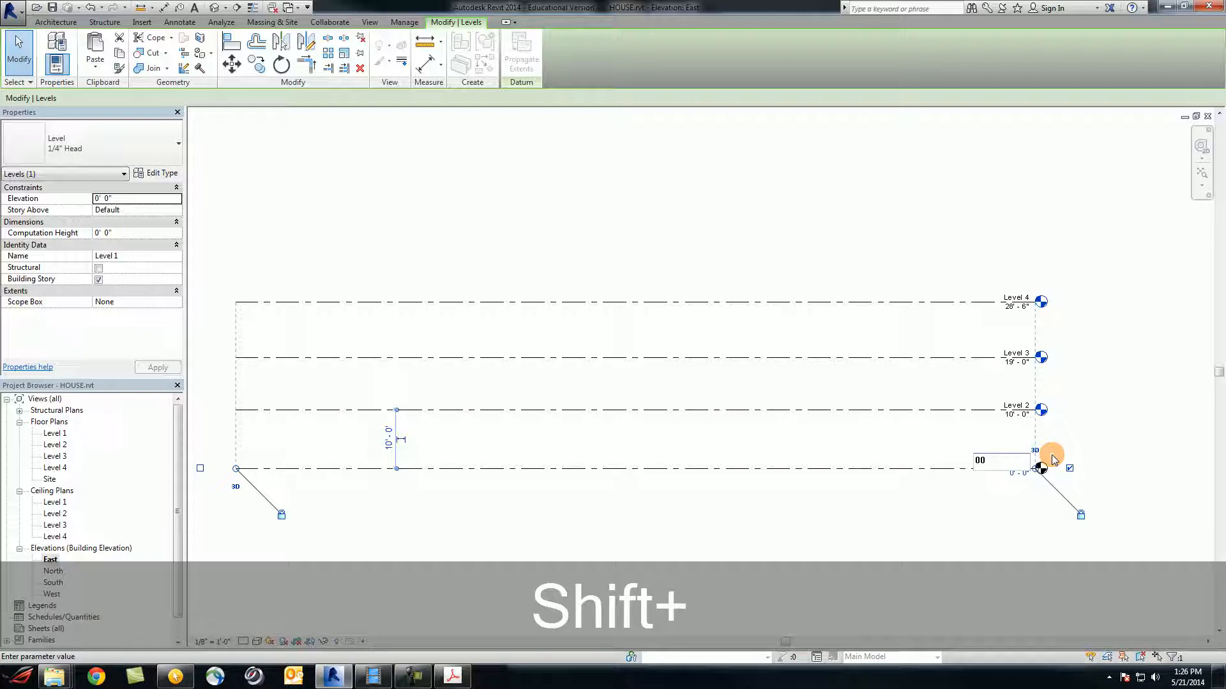
type("fOUNDA")
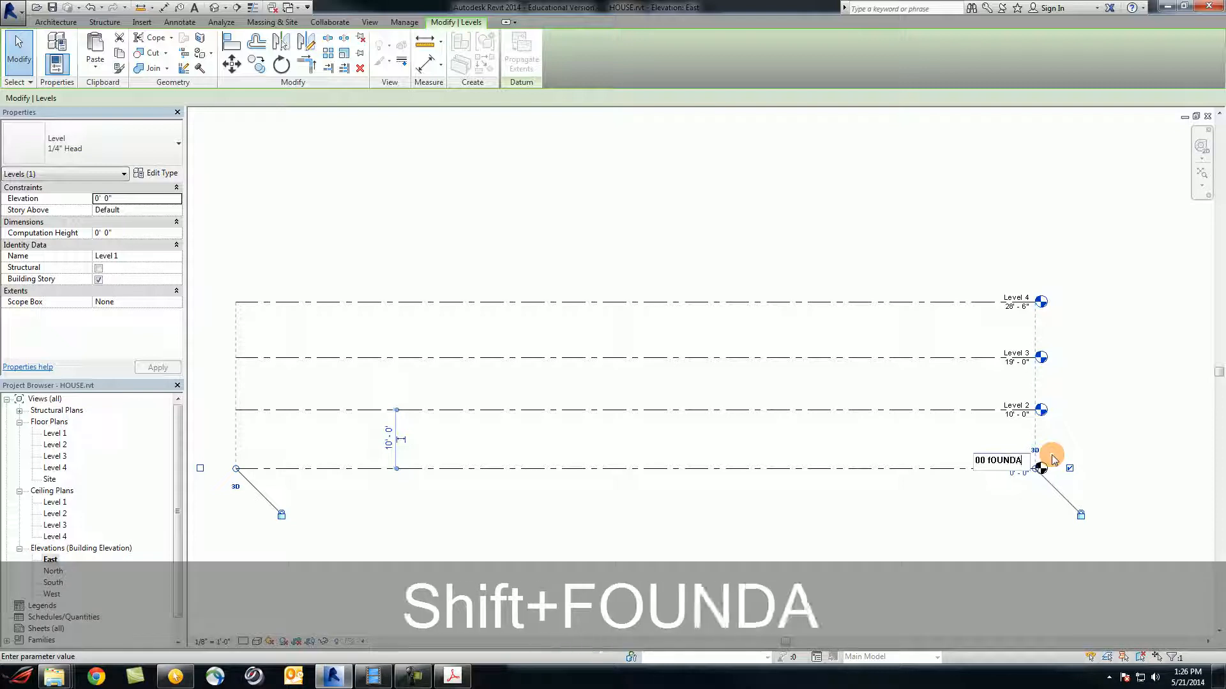
key("BackSpace")
key("BackSpace")
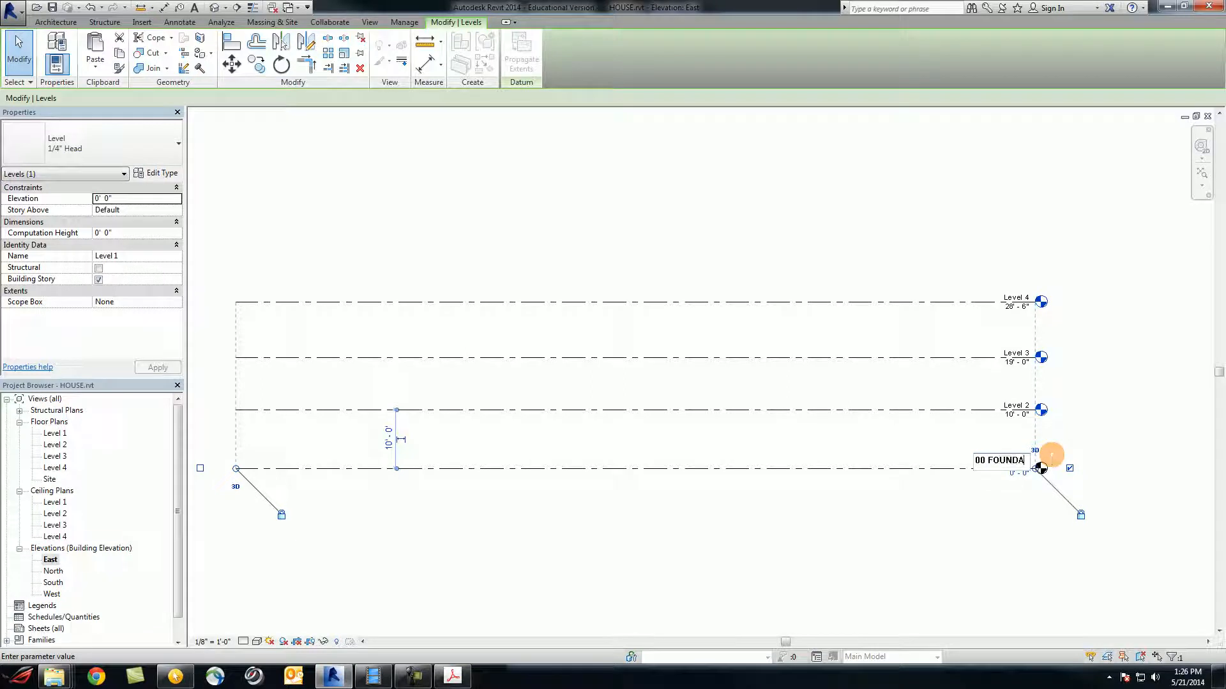
type("TION")
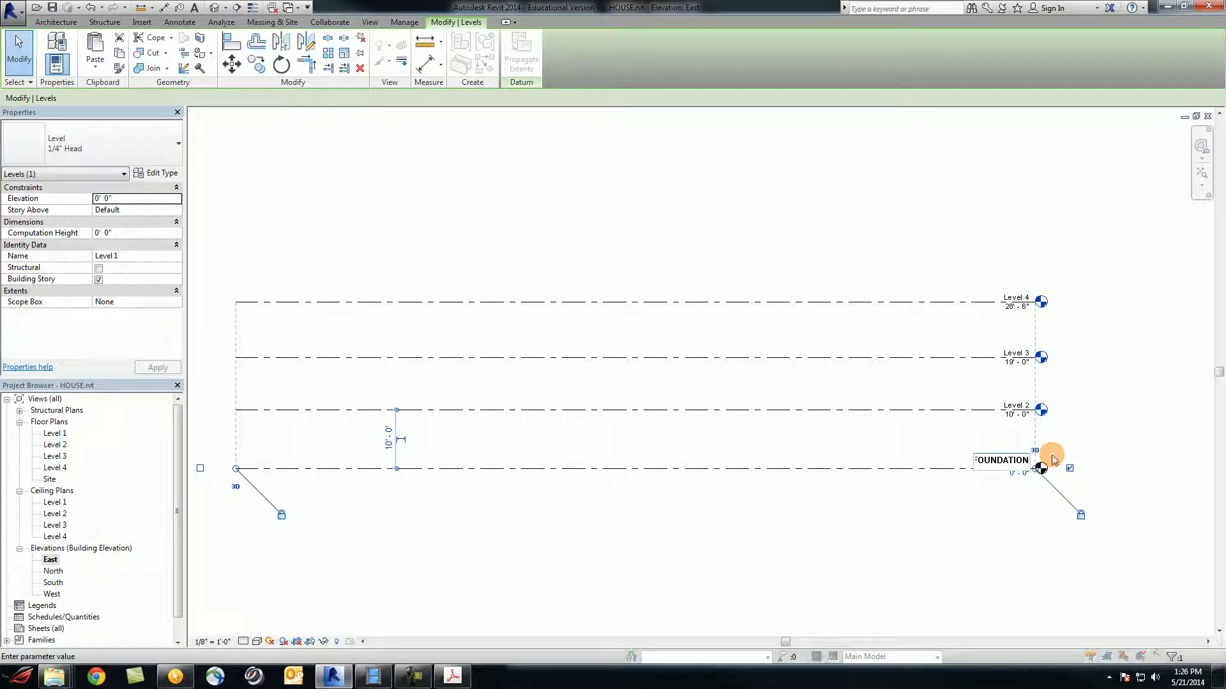
key("Return")
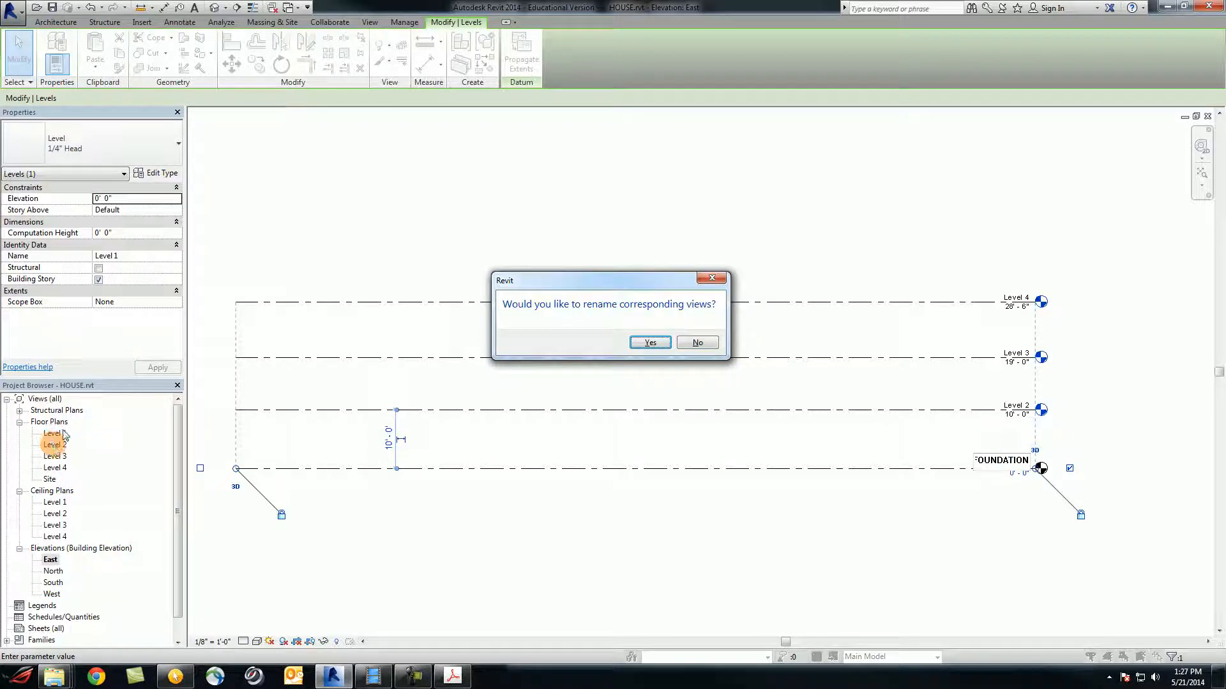
left_click(650, 344)
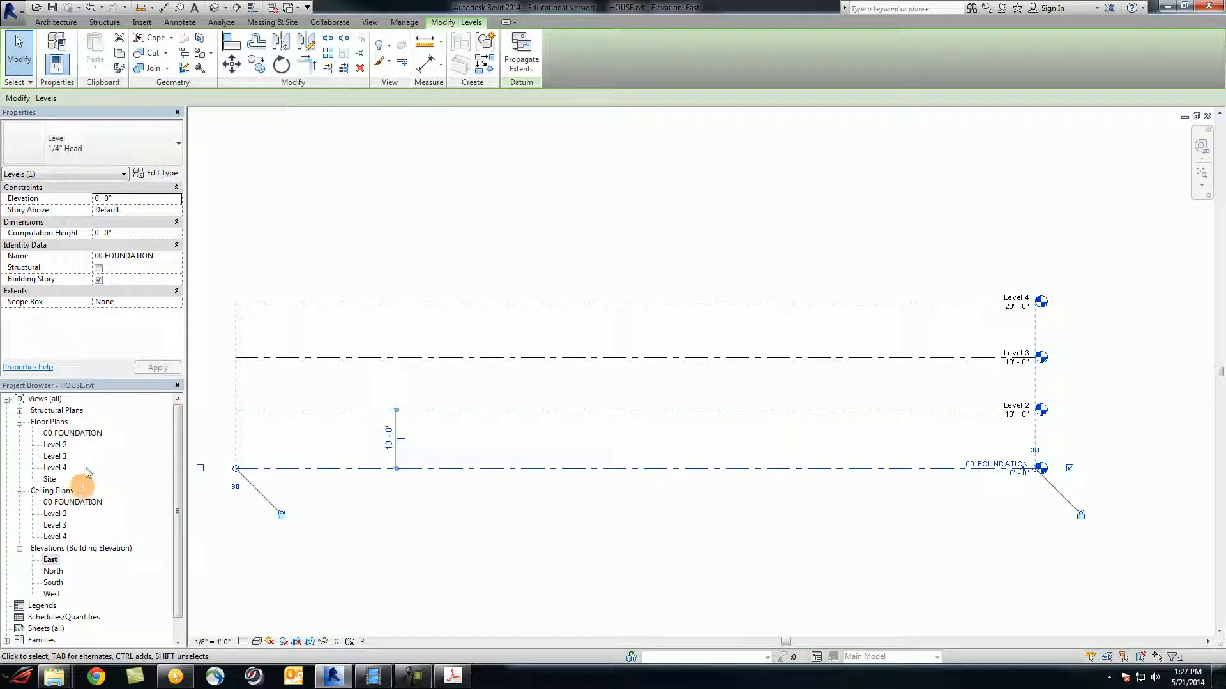
Rename Level 2 to 01 LEWER LEVEL, including its plan views
left_click(1023, 409)
left_click(1023, 405)
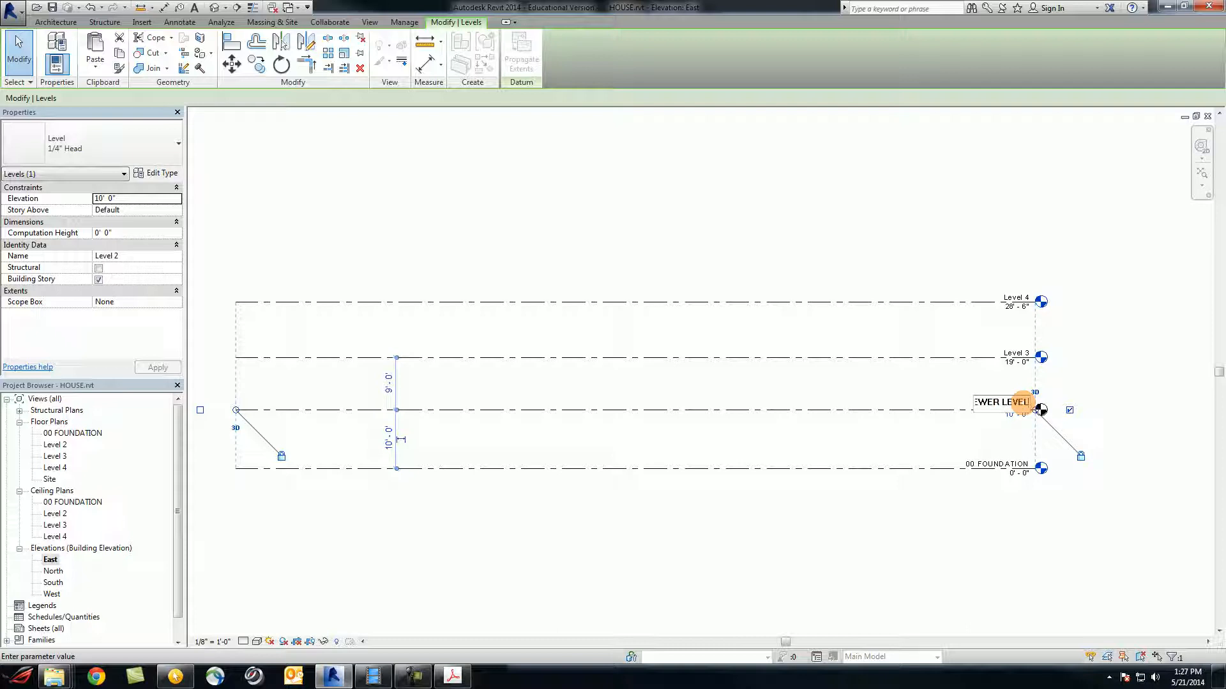
key("Return")
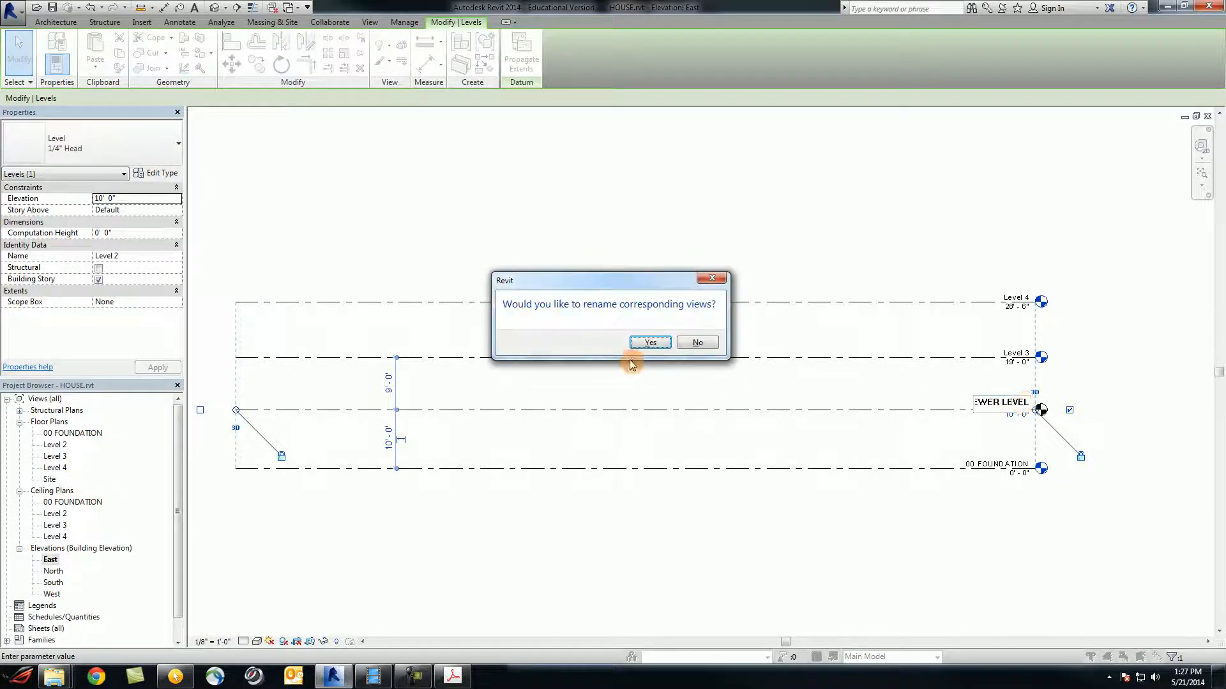
left_click(637, 343)
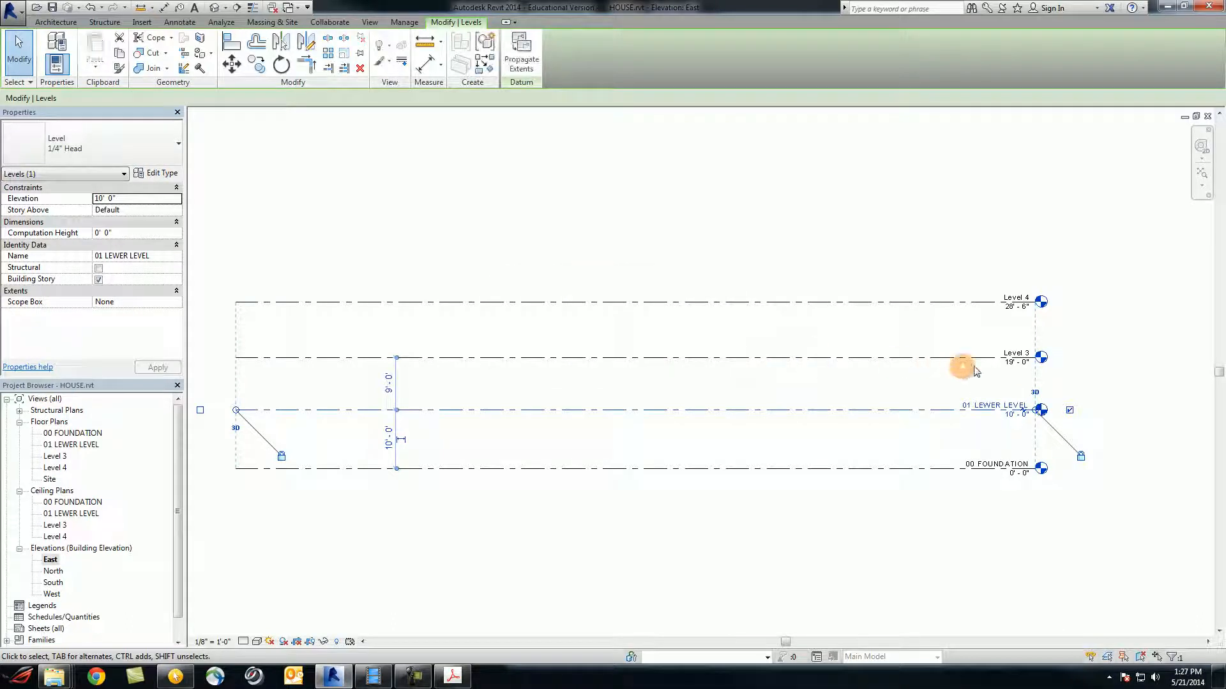
Rename Level 3 to 02 ENTRY LEVEL along with its plan views
left_click(1005, 353)
left_click(1009, 352)
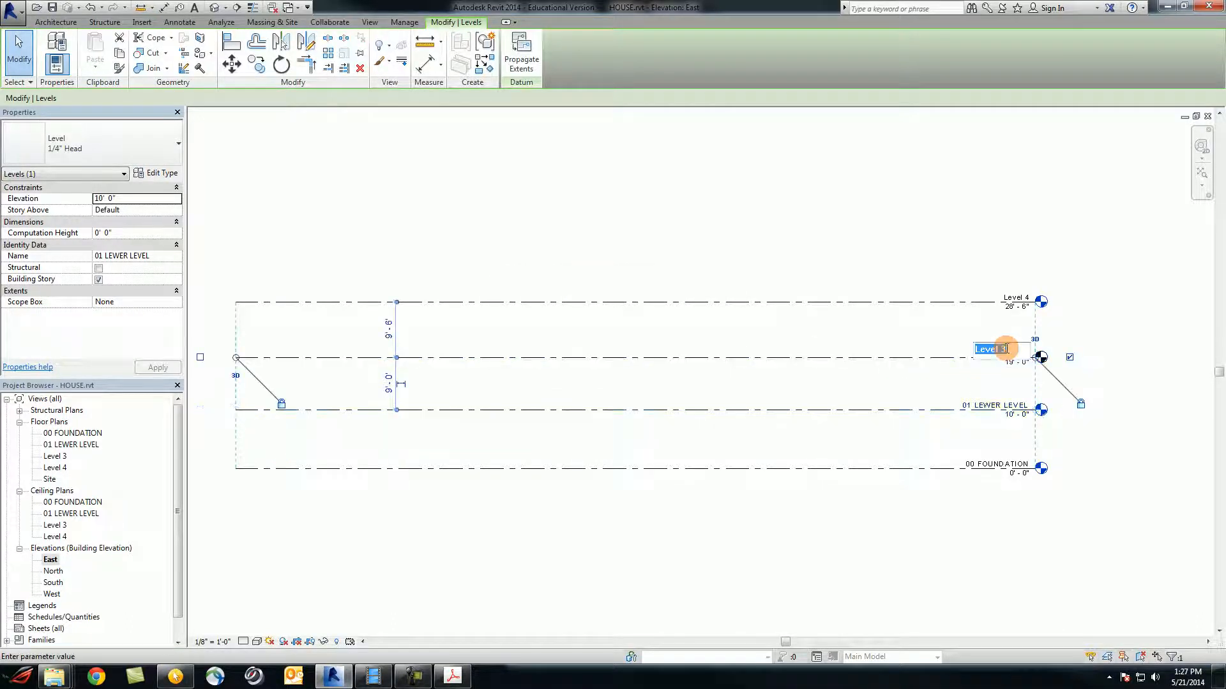
type("0")
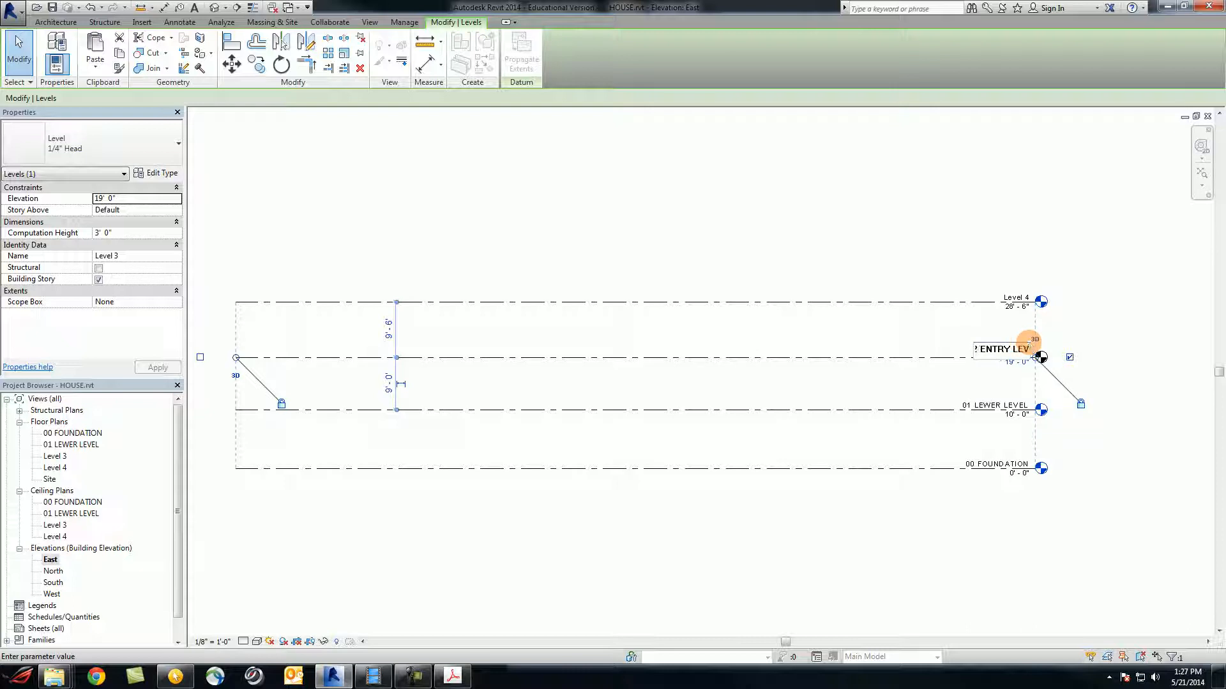
key("Return")
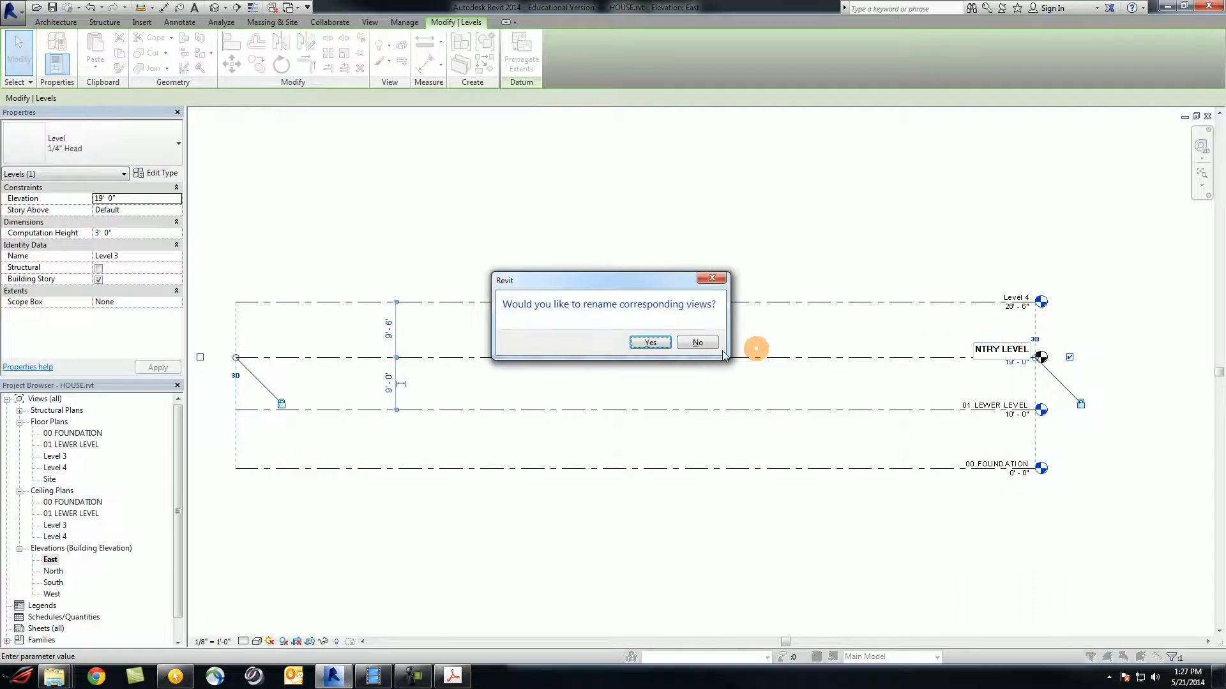
left_click(649, 343)
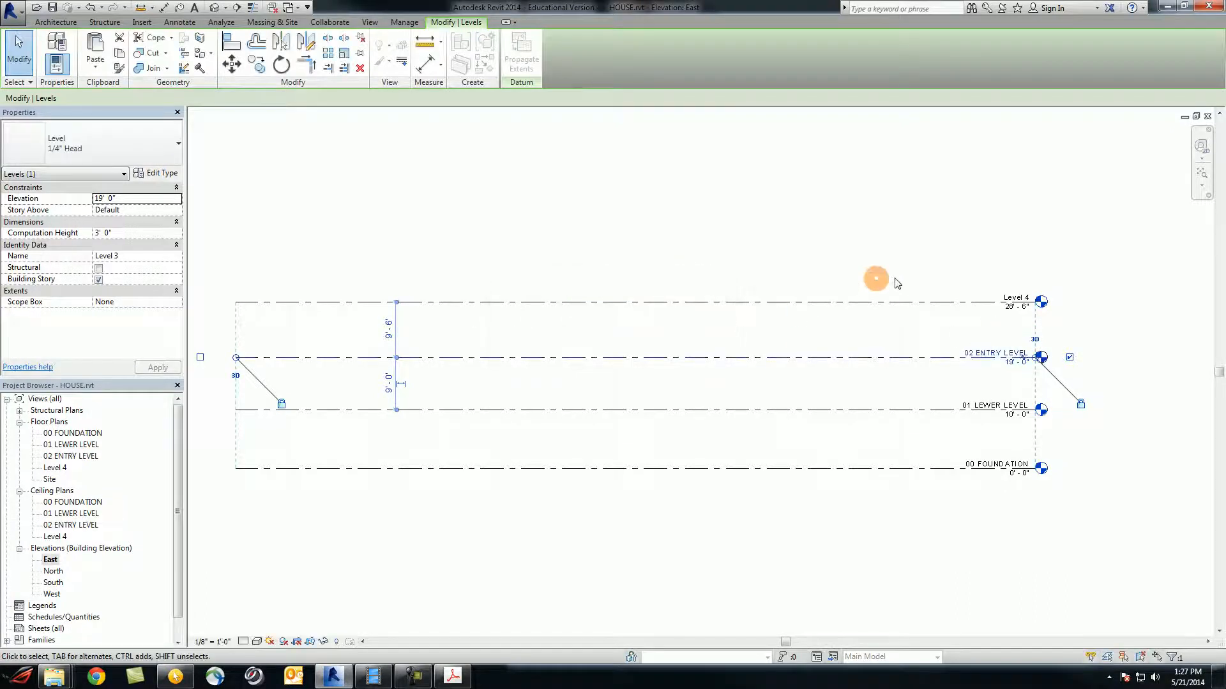
left_click(1011, 298)
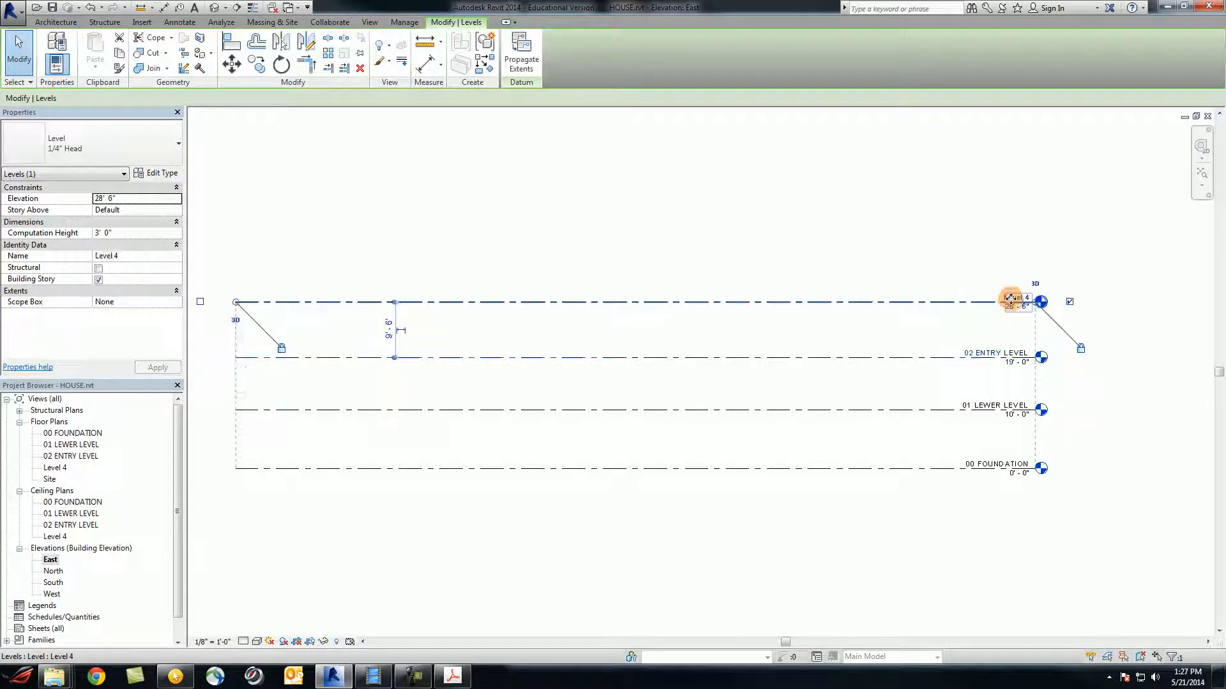
Add an elbow to the Level 4 tag and move its name lower
left_click(1022, 297)
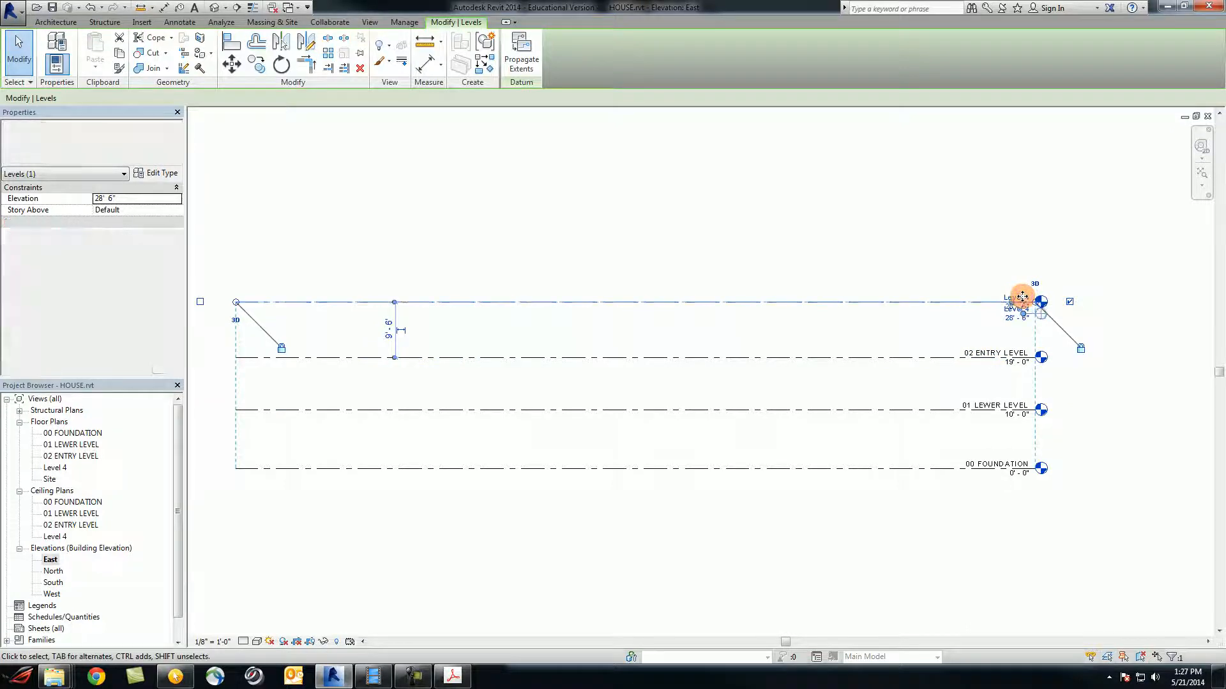
left_click_drag(1022, 297, 1014, 309)
scroll(1014, 309, "up", 5)
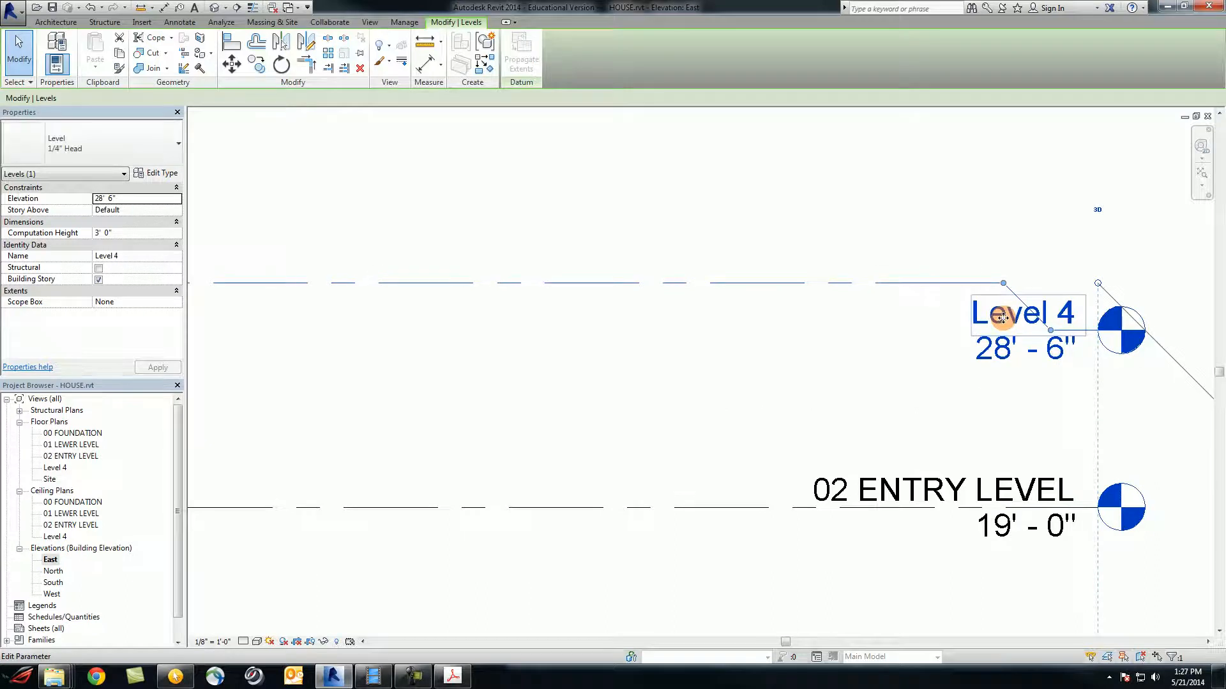
Rename Level 4 to 03 ROOF, with its floor and ceiling plans renamed to match
left_click(1002, 317)
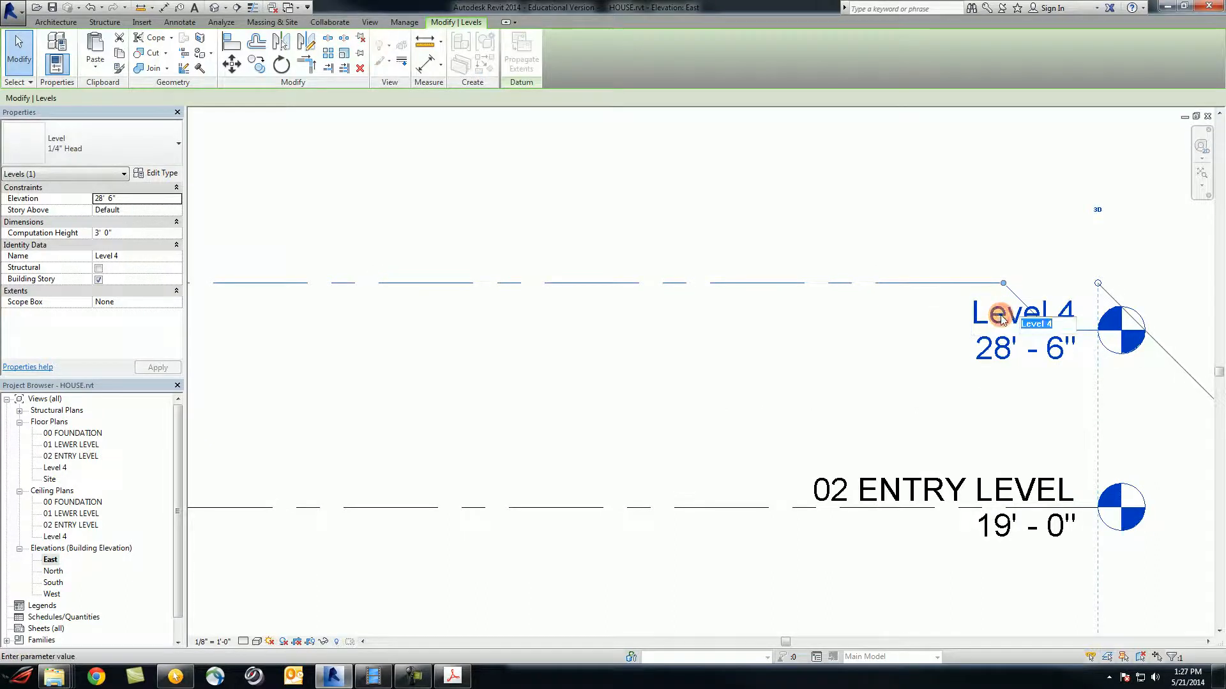
type("03 ROOF")
key("Return")
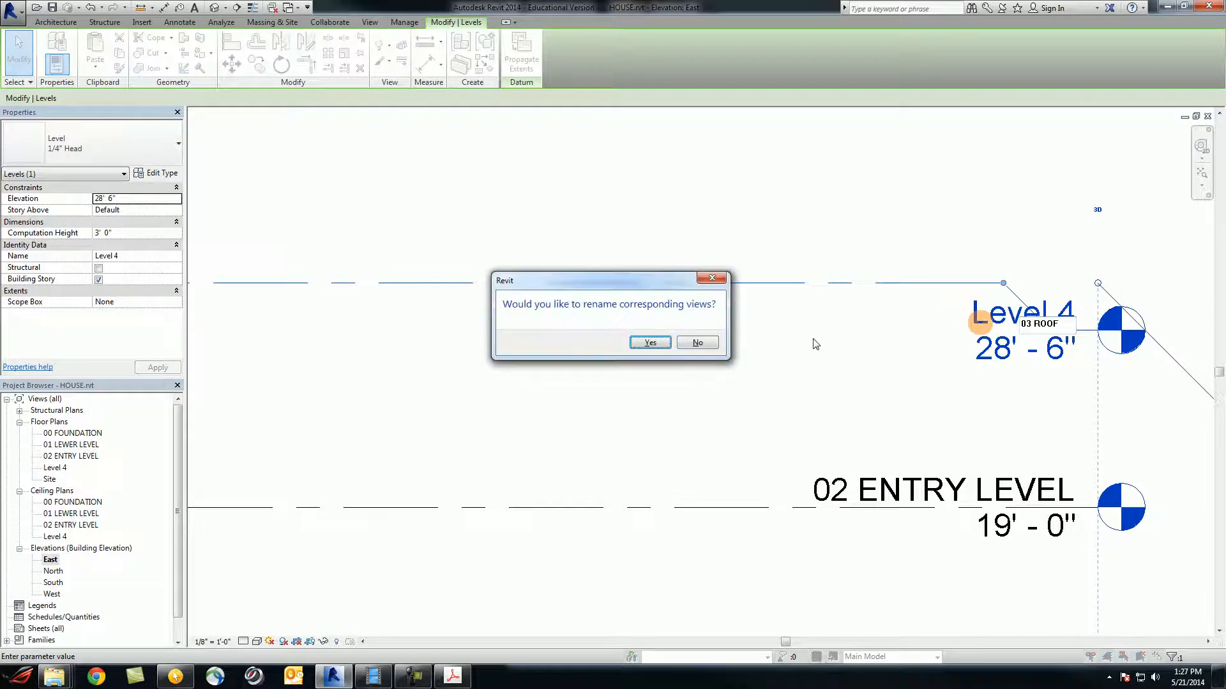
left_click(643, 342)
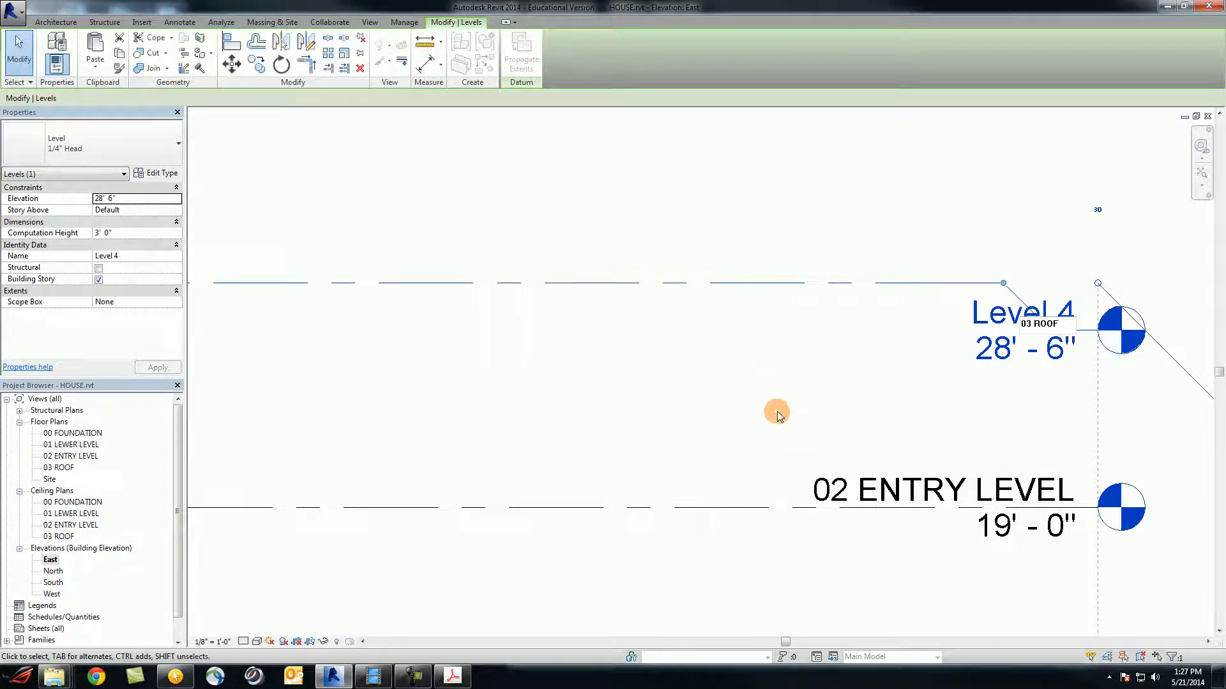
scroll(779, 408, "down", 3)
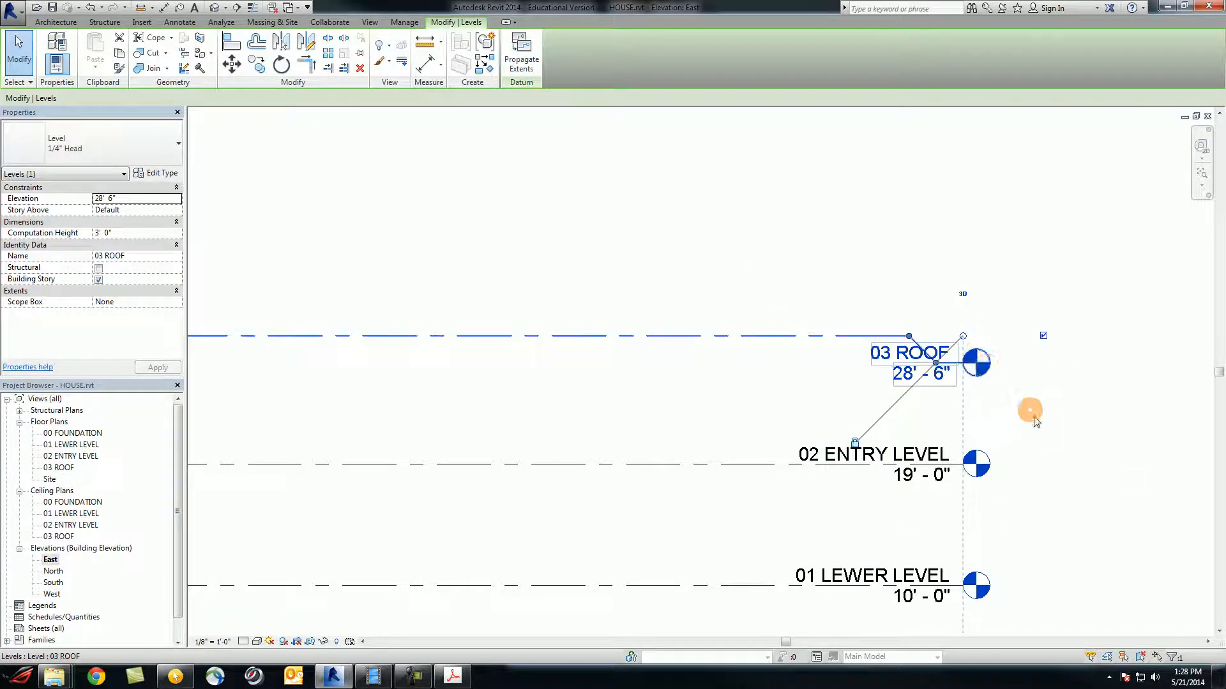
Change the 00 FOUNDATION level's elevation from 0'-0" to -14'-0"
scroll(1034, 377, "down", 2)
scroll(1037, 486, "up", 4)
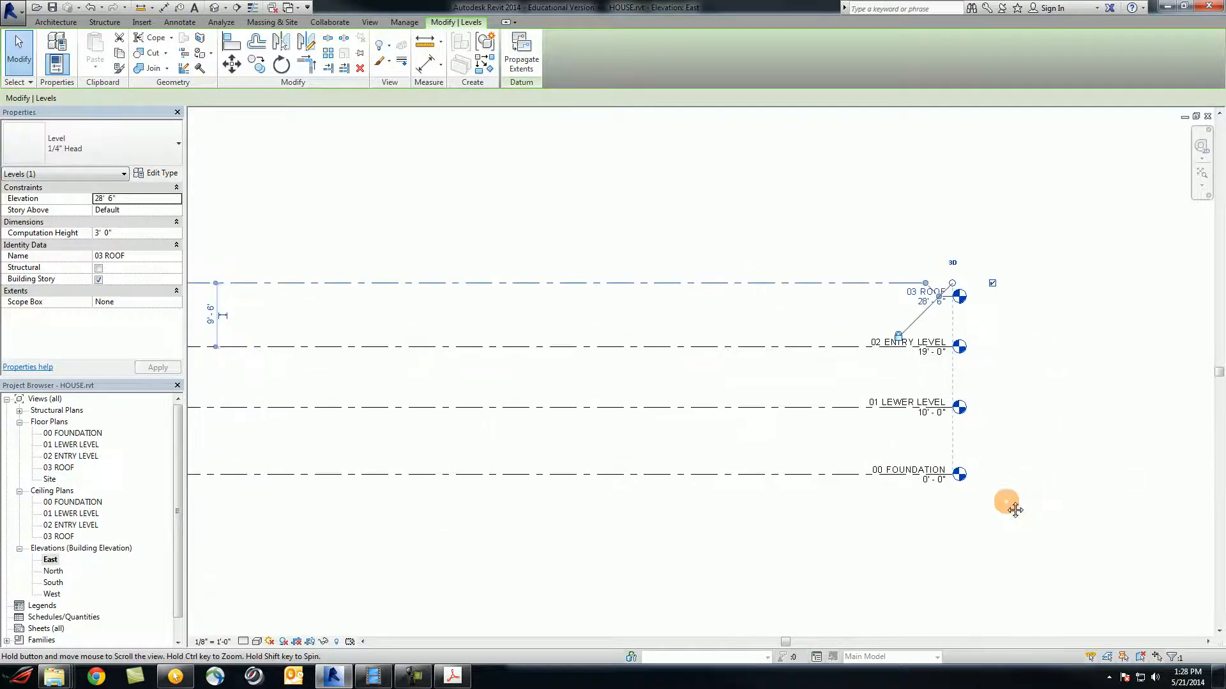
scroll(1015, 476, "up", 2)
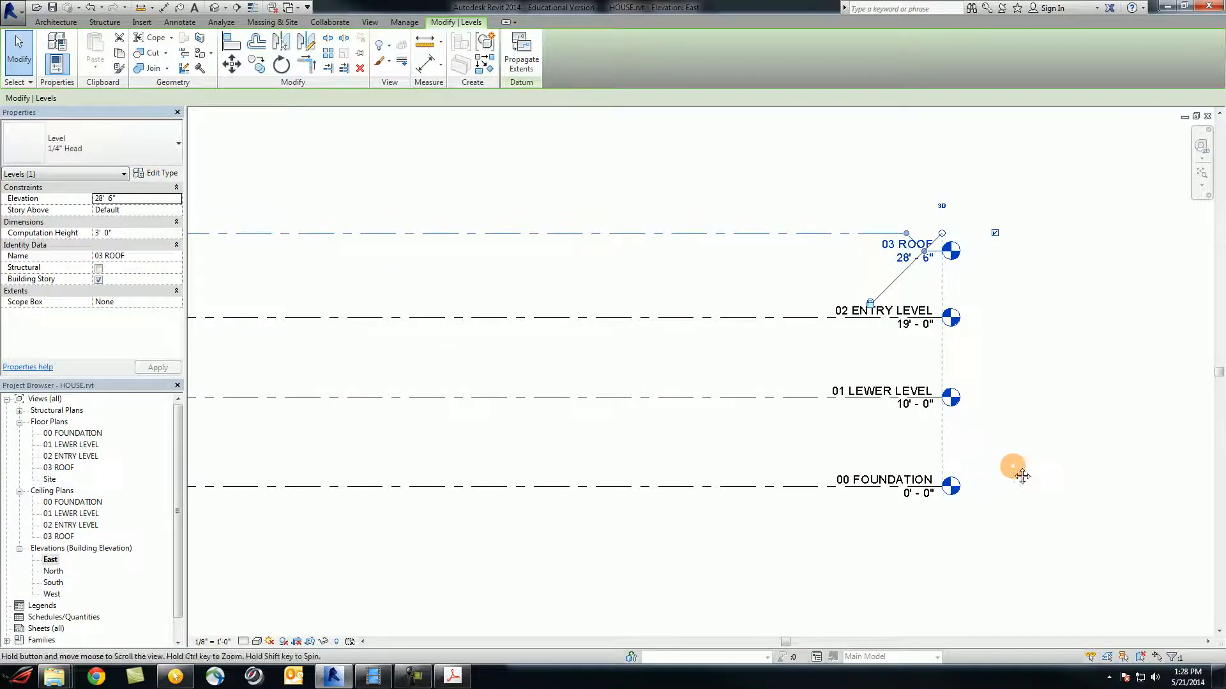
left_click(914, 498)
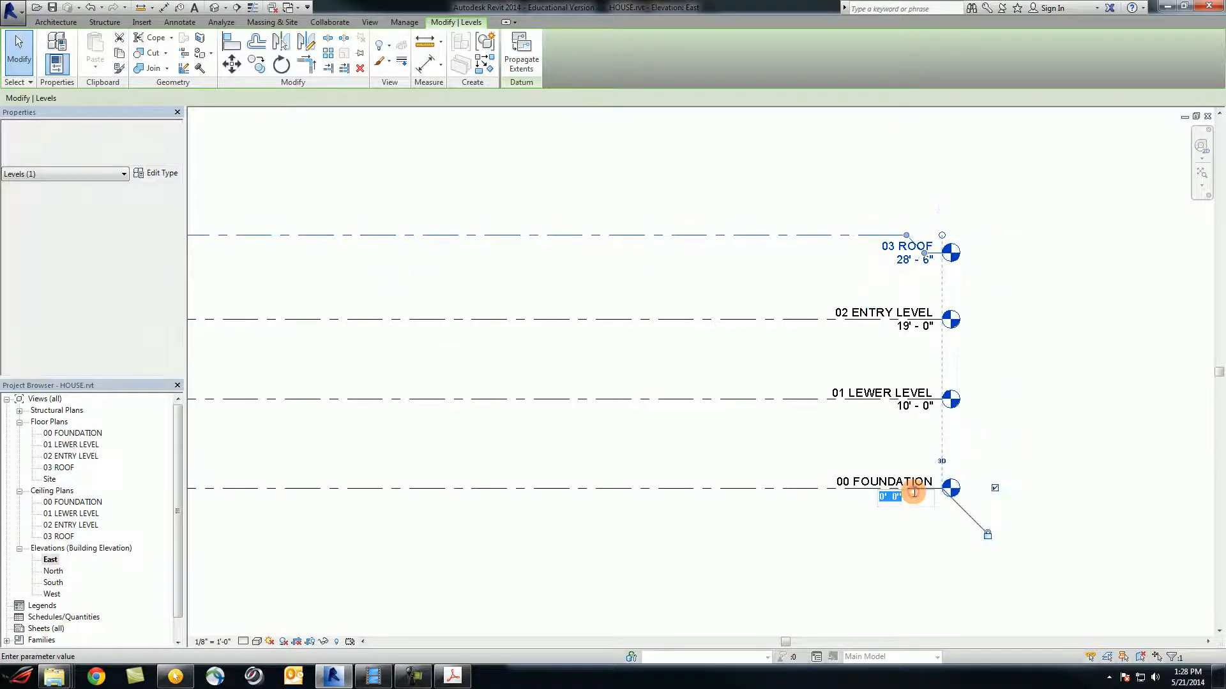
left_click(914, 497)
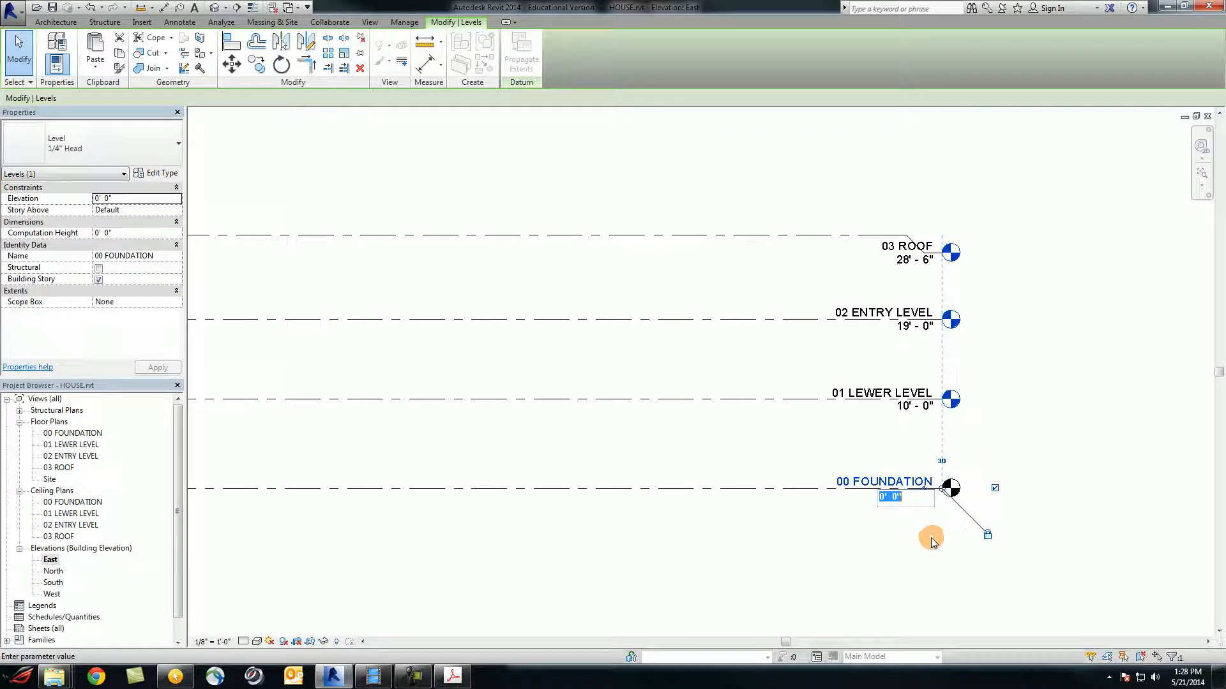
key("Return")
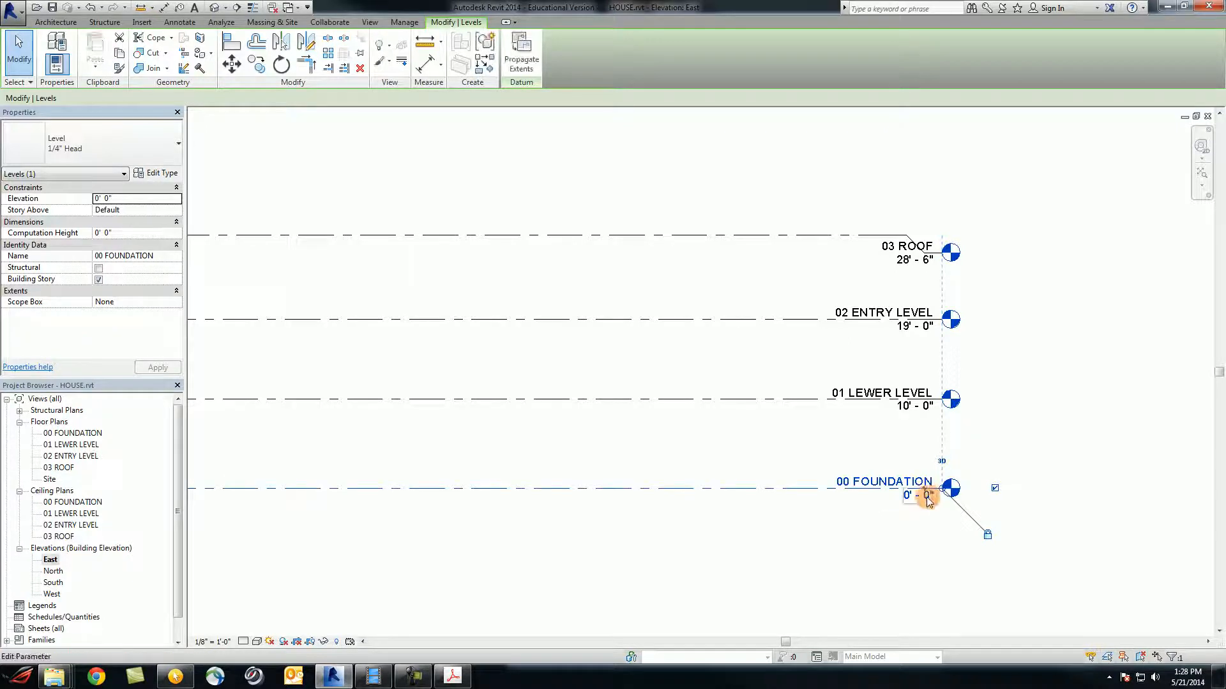
left_click(911, 504)
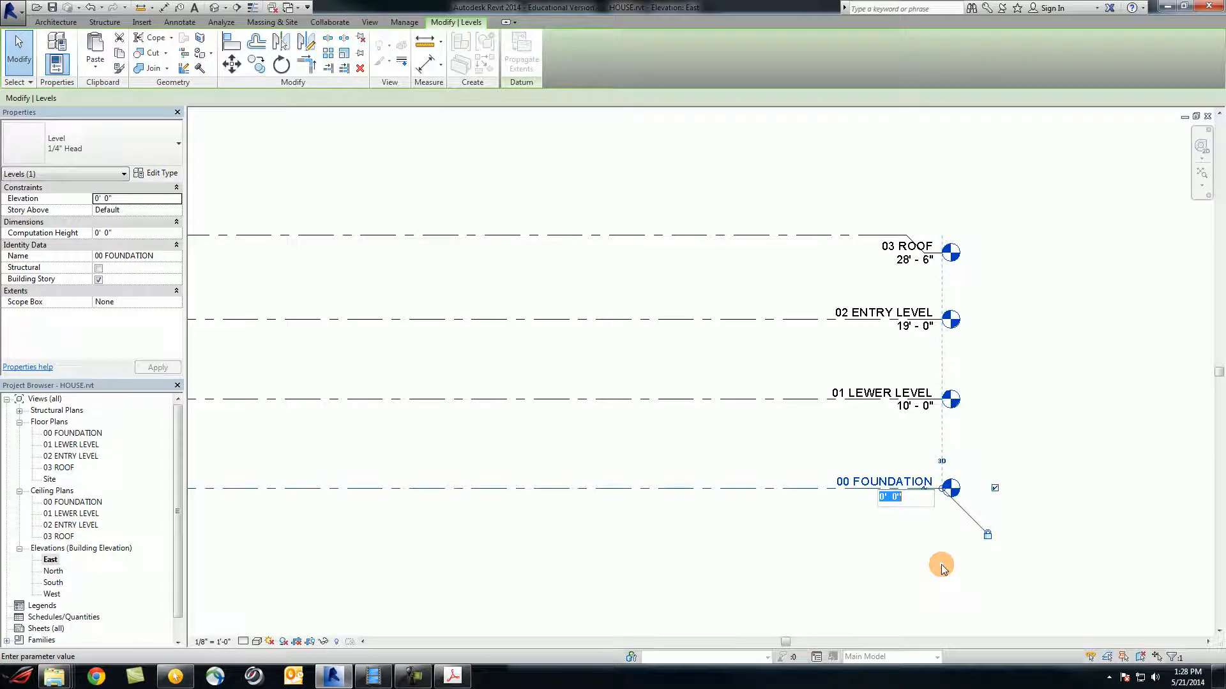
type("-14")
key("Return")
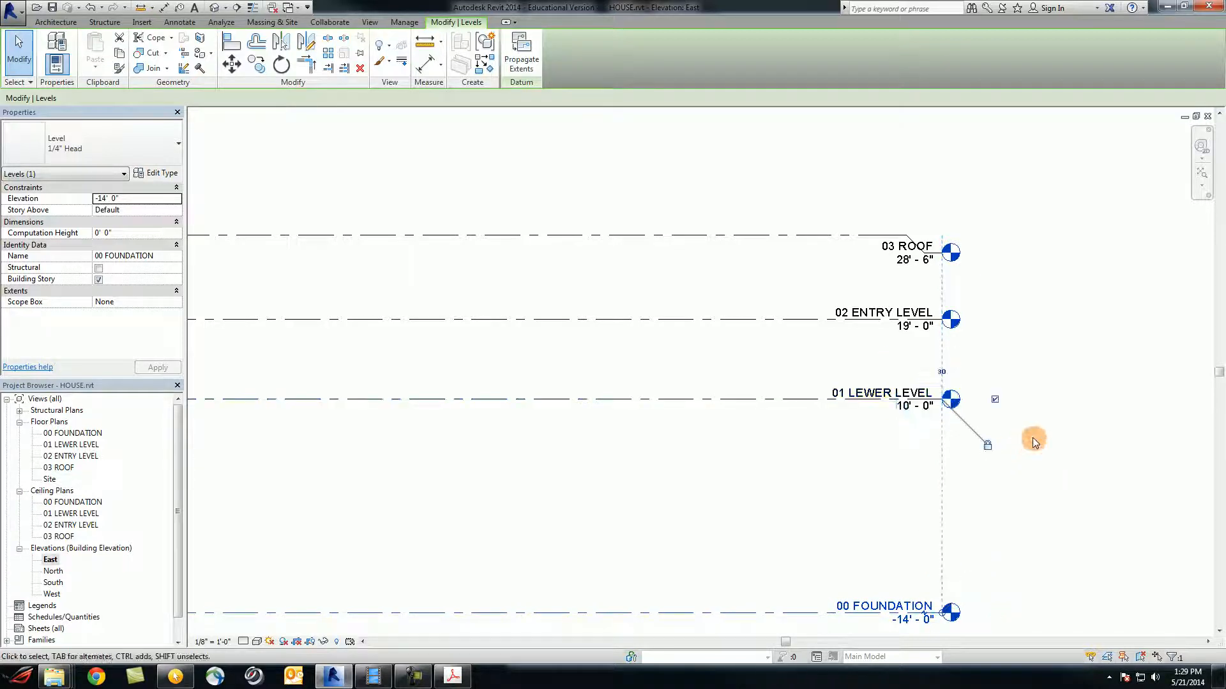
left_click(910, 406)
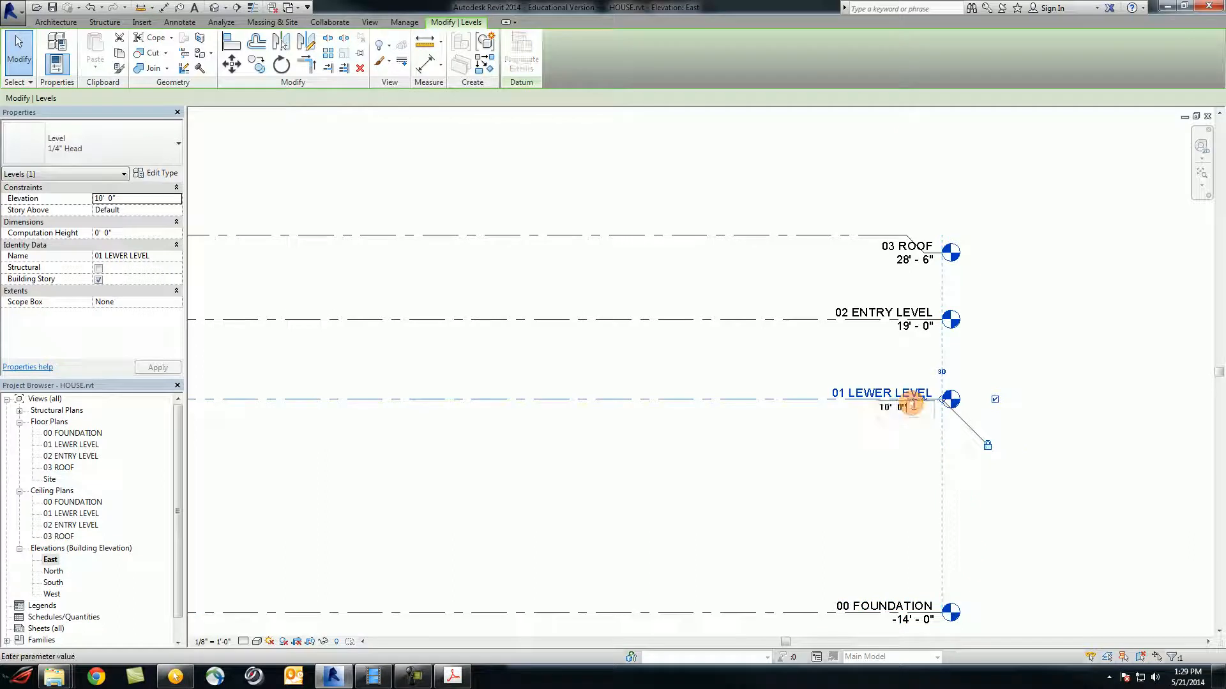
Set 01 LEWER LEVEL to -10'-0" and 02 ENTRY LEVEL to 0'-0", offsetting the entry tag with an elbow
left_click(911, 407)
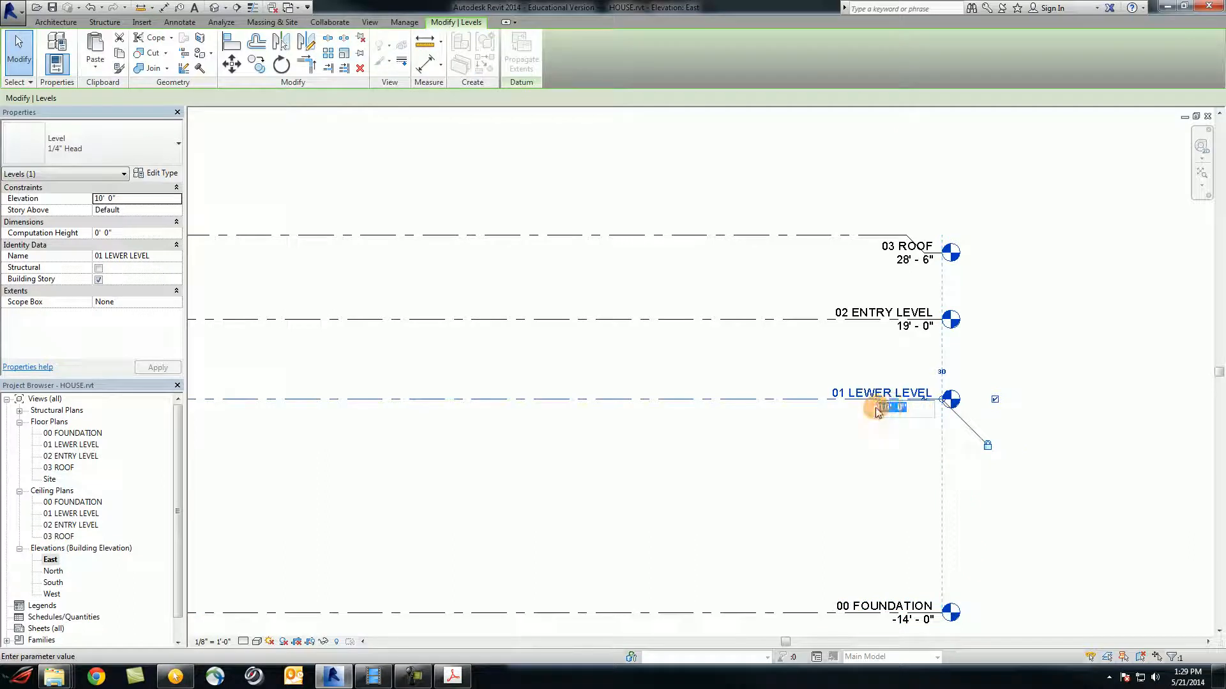
type("-10")
key("Return")
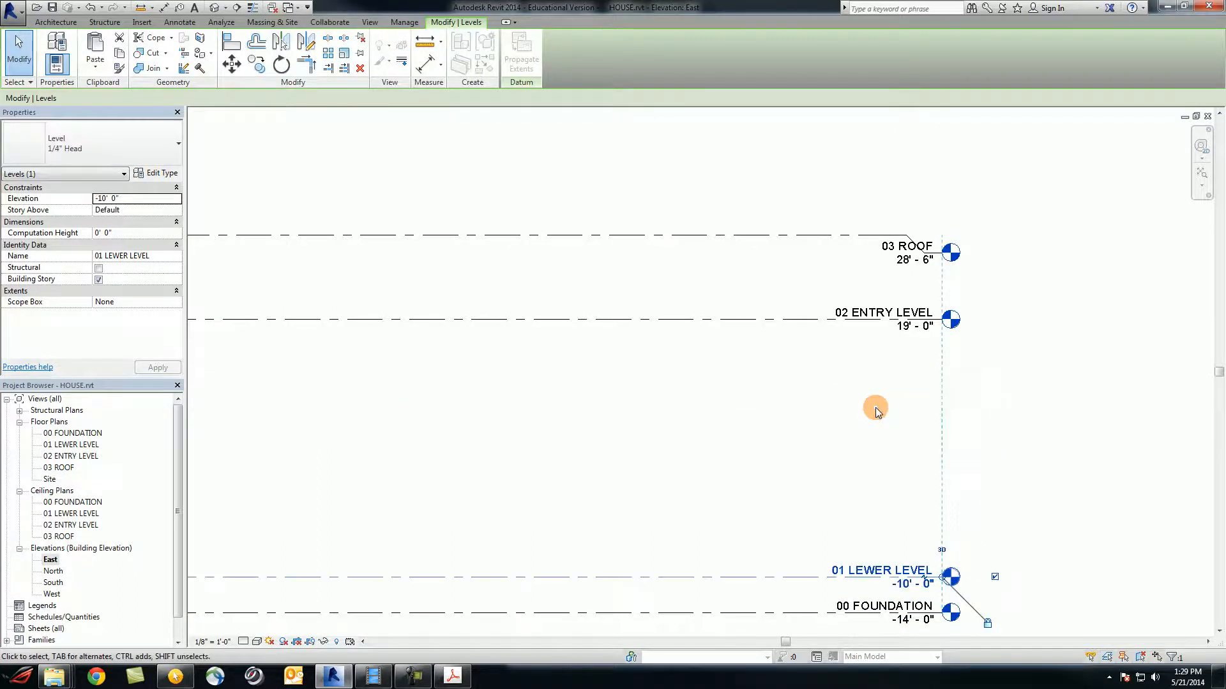
left_click(917, 325)
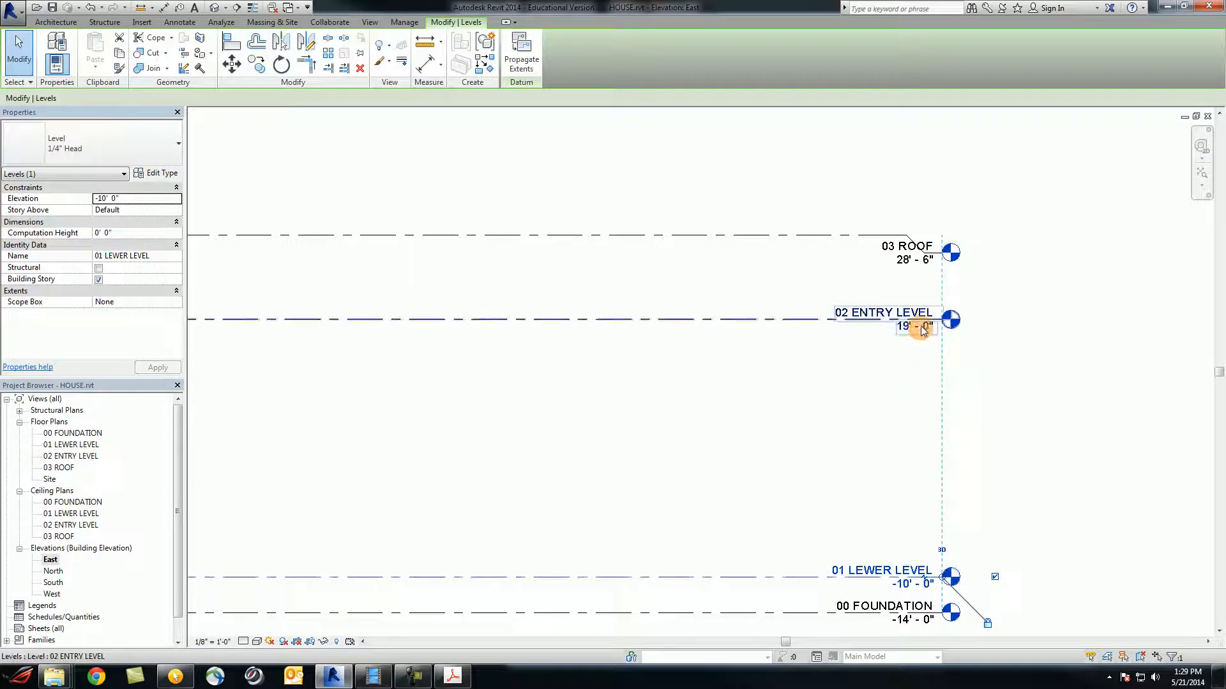
left_click(923, 322)
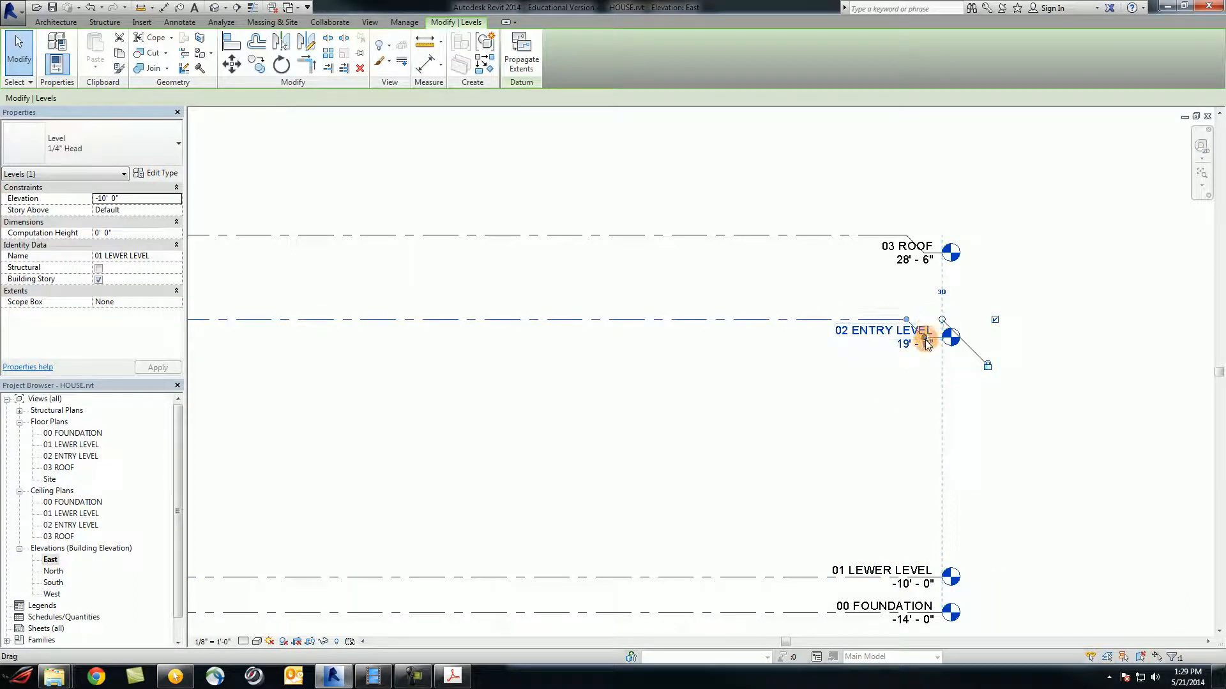
scroll(914, 346, "up", 2)
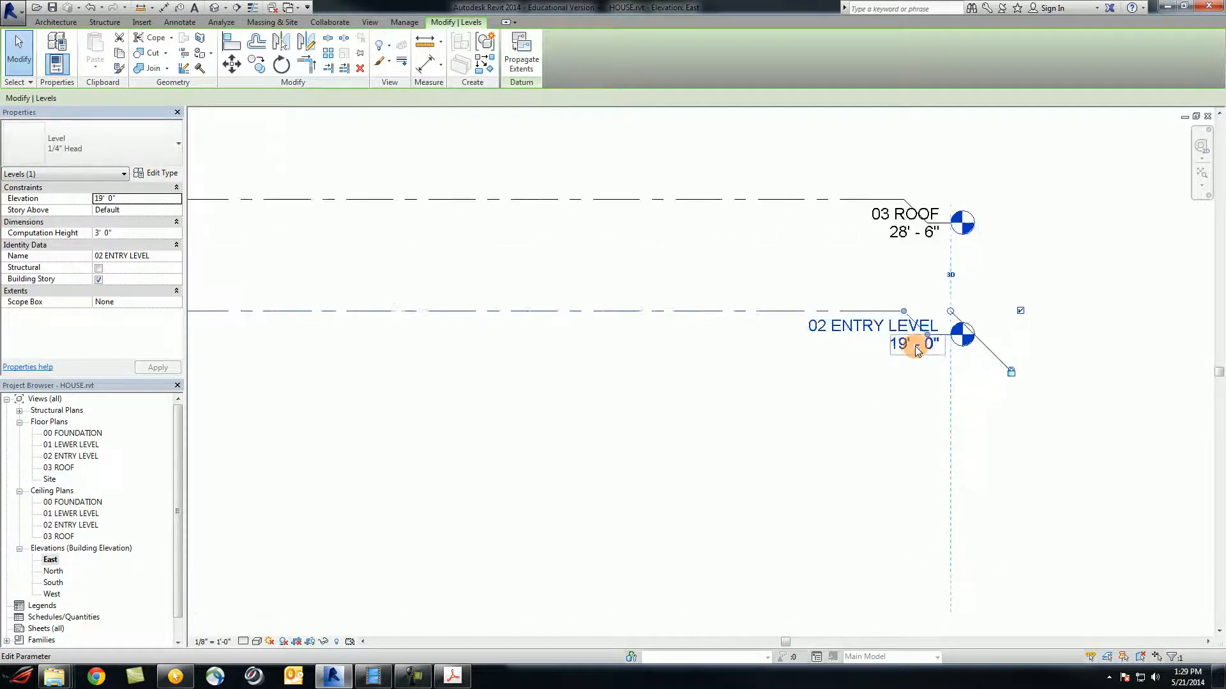
left_click(916, 346)
type("0")
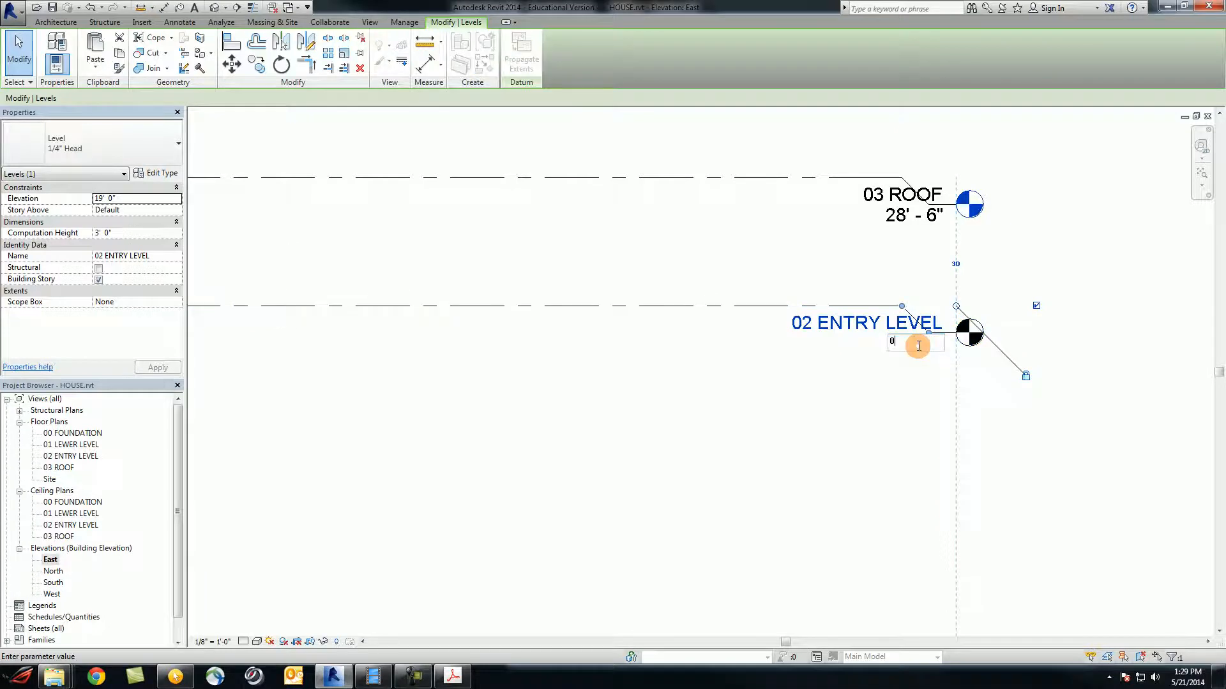
key("Return")
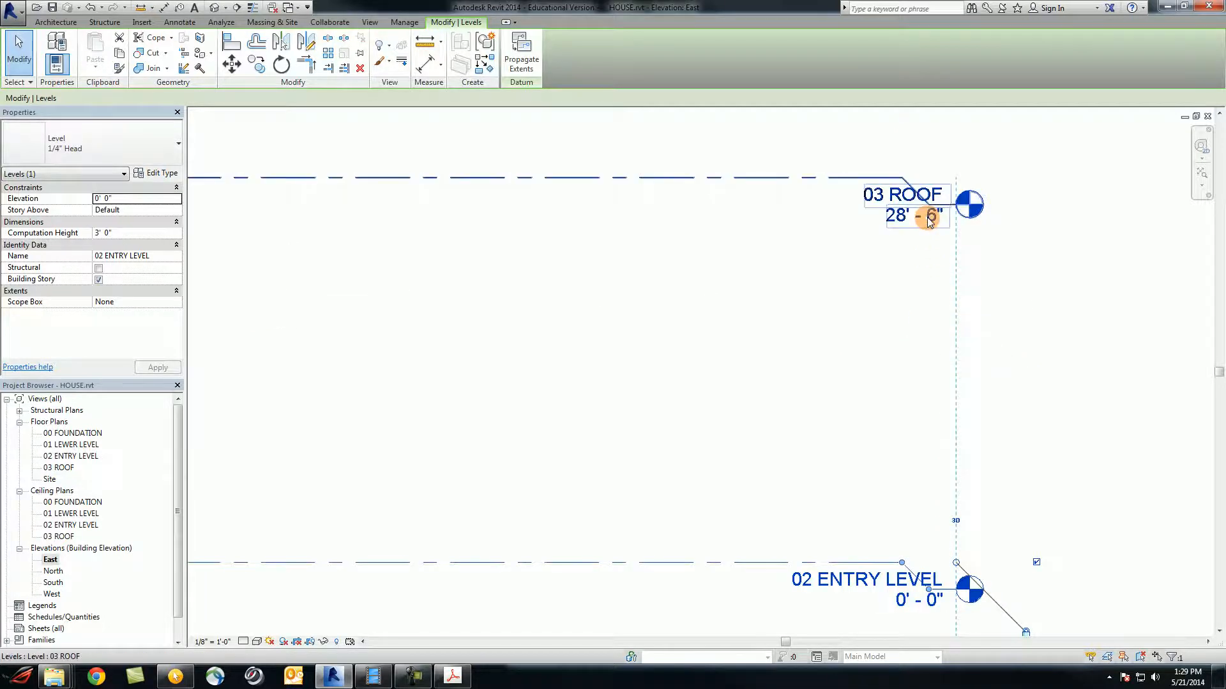
Set 03 ROOF to 10'-0" and frame all four levels in view
left_click(929, 219)
left_click(932, 214)
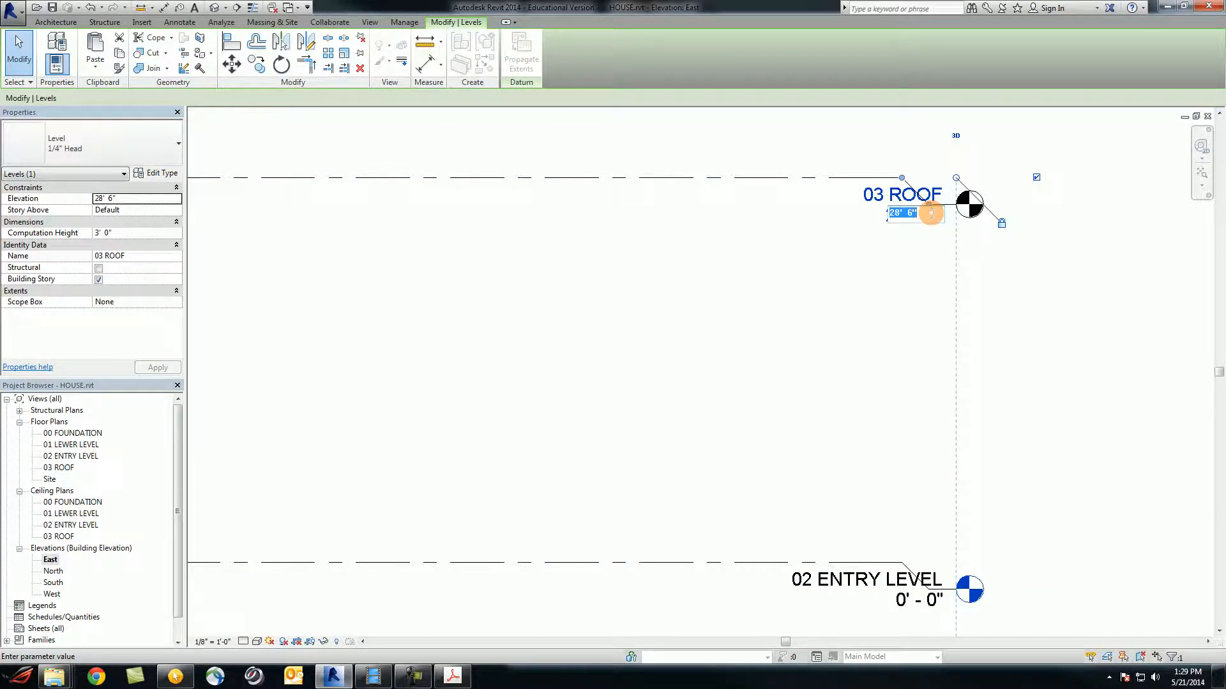
key("Return")
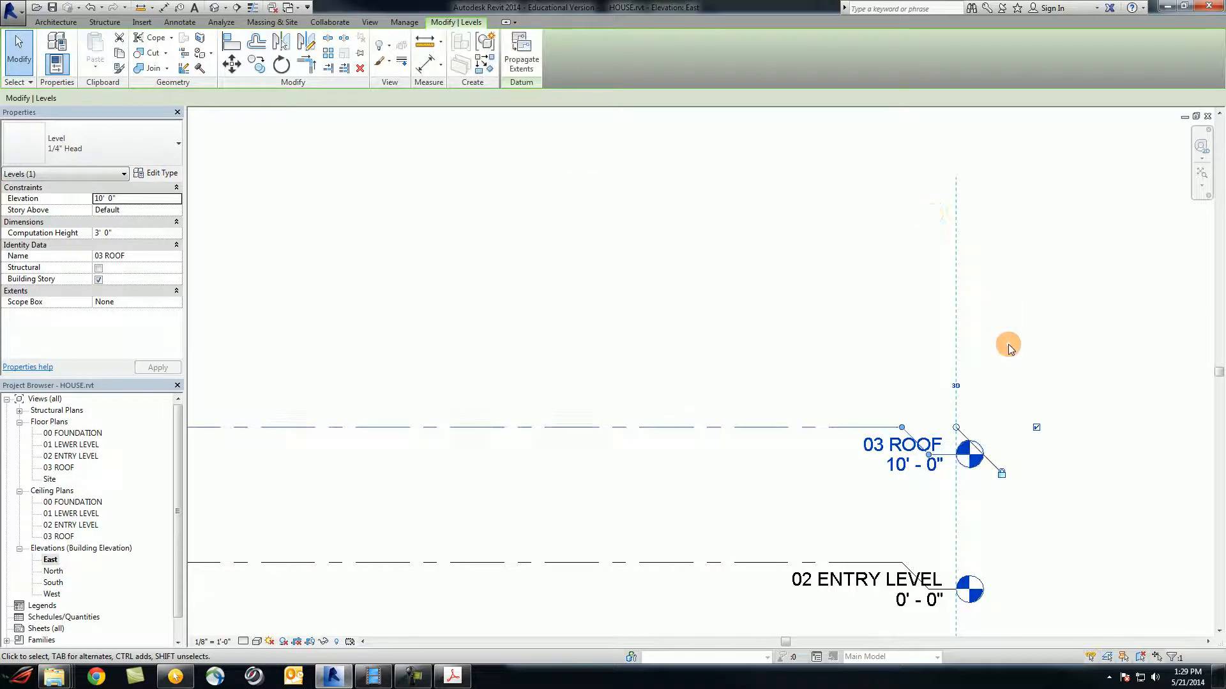
scroll(1047, 369, "down", 3)
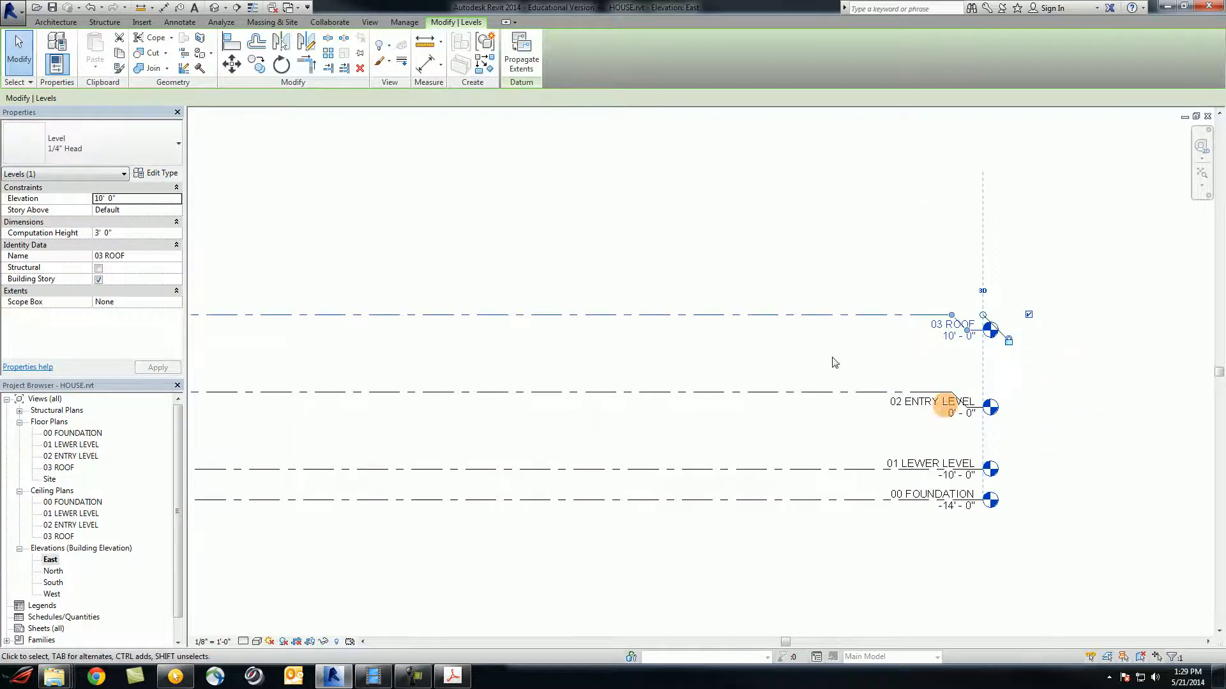
middle_click_drag(712, 340, 816, 372)
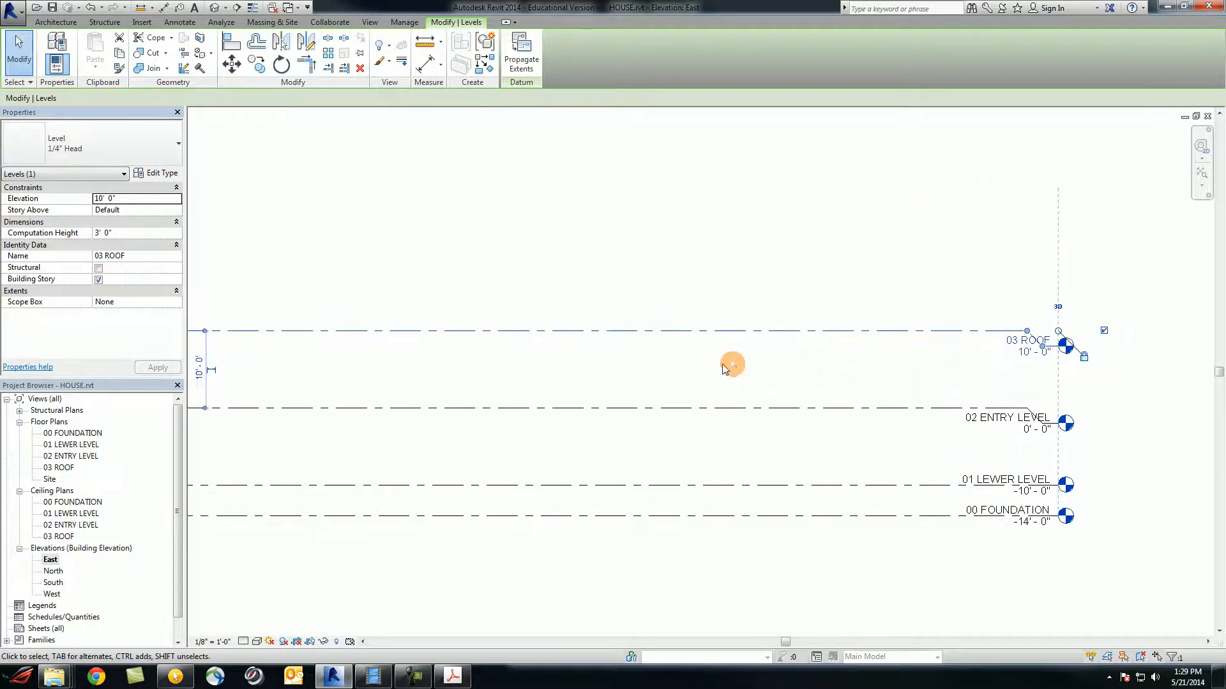
scroll(709, 365, "down", 1)
middle_click_drag(715, 367, 803, 386)
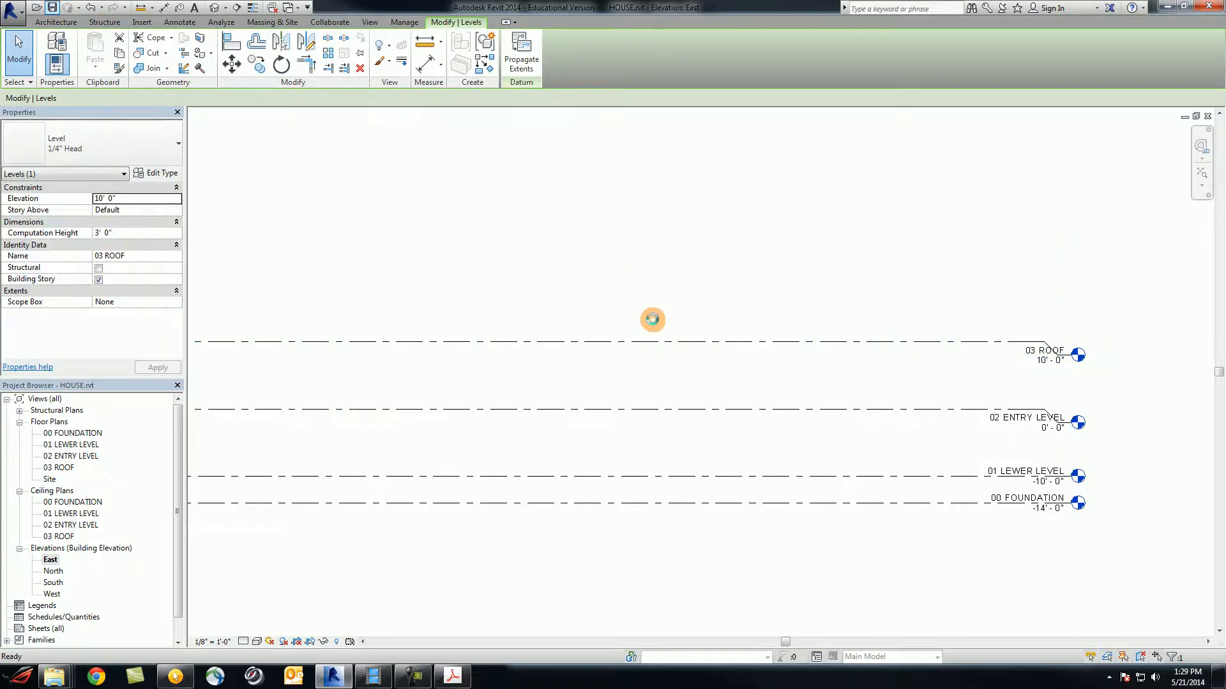
left_click(653, 320)
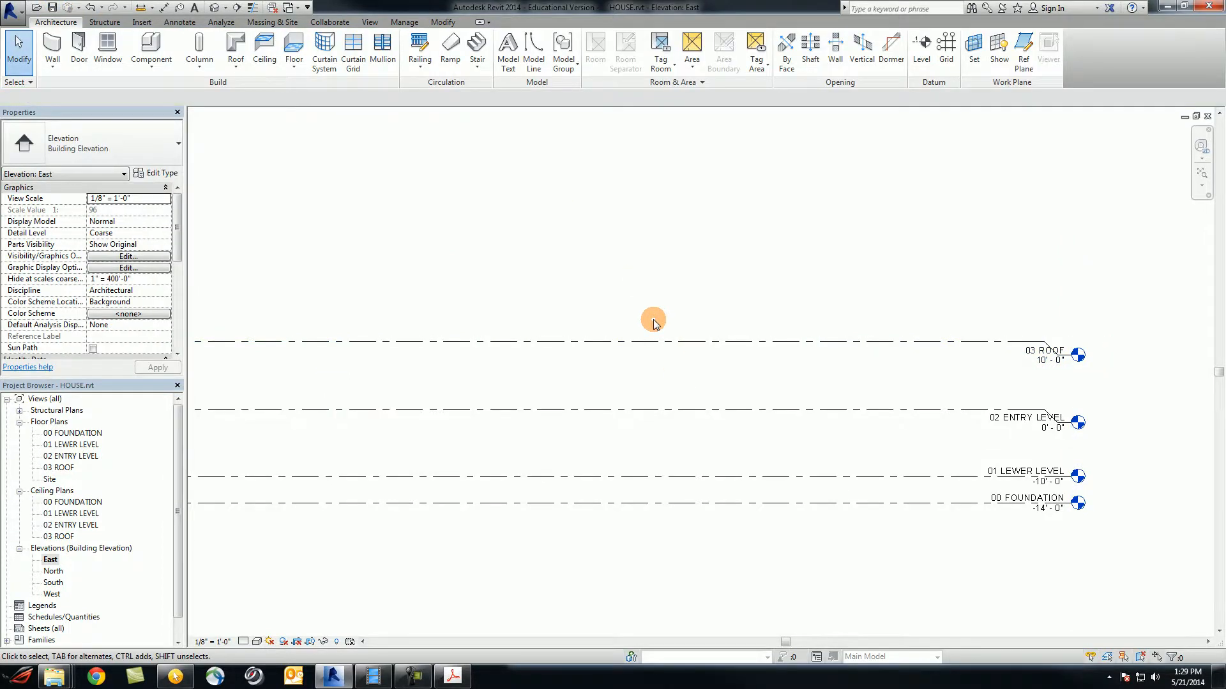